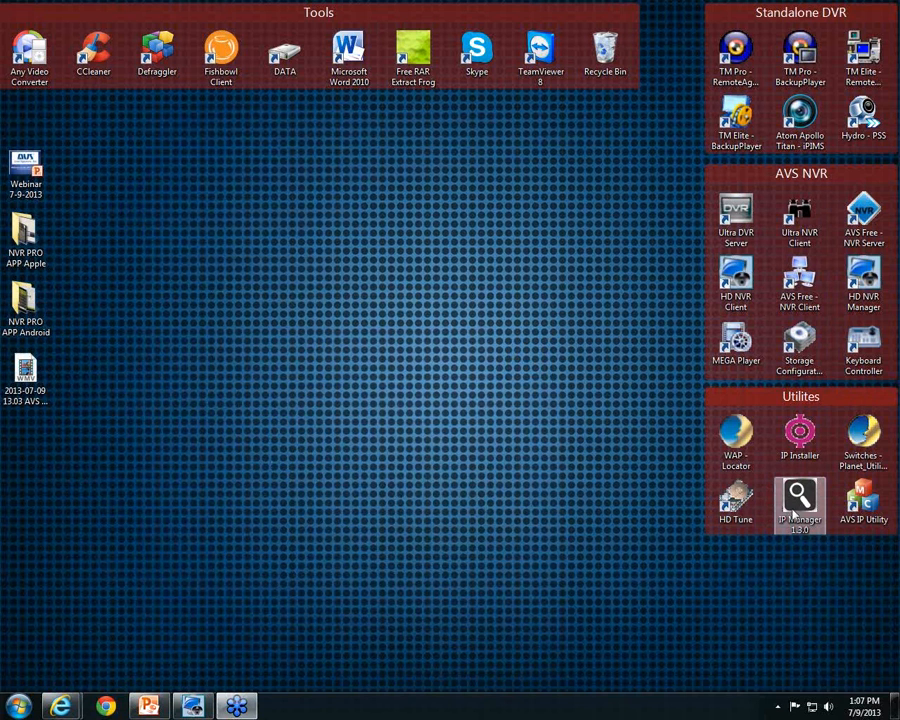
Launch IP Manager 1.3.0 and scan the network until it lists 18 camera devices
{"action": "double_click", "coordinate": [808, 505]}
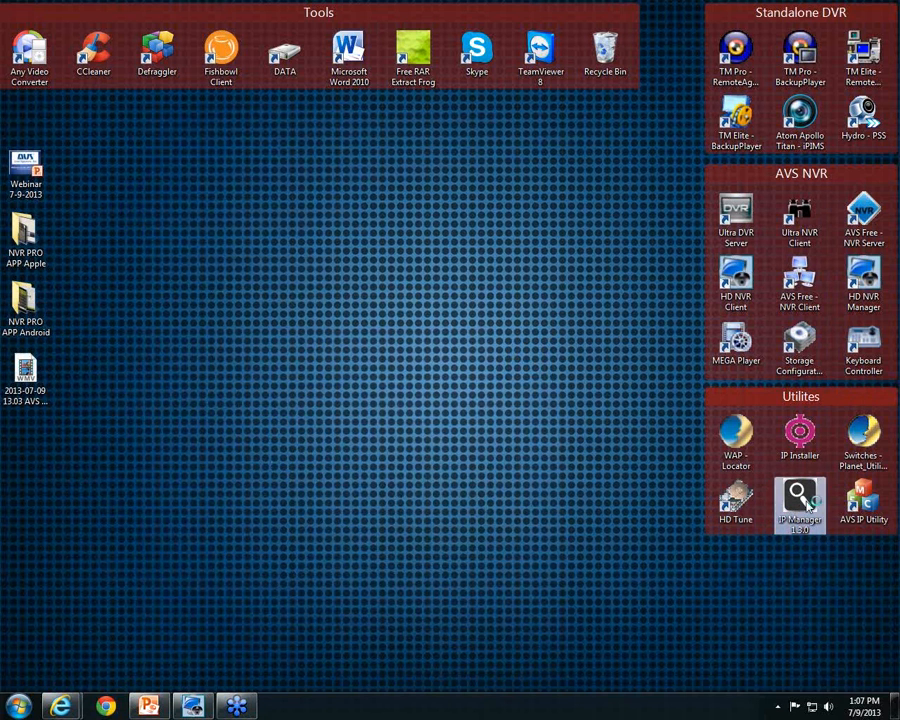
{"action": "left_click_drag", "start_coordinate": [557, 235], "coordinate": [487, 178]}
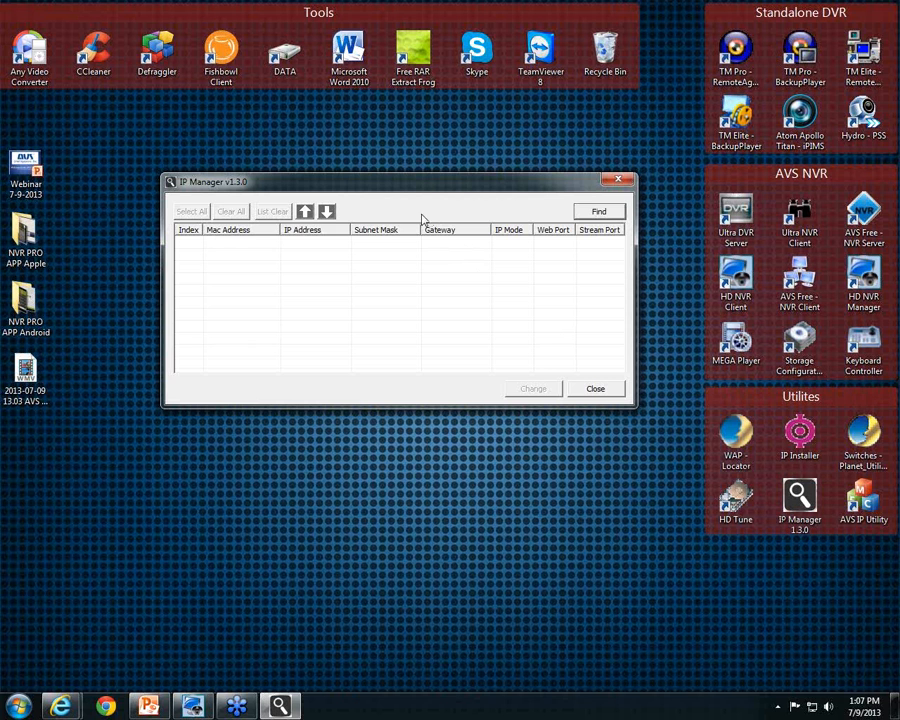
{"action": "left_click_drag", "start_coordinate": [405, 186], "coordinate": [399, 174]}
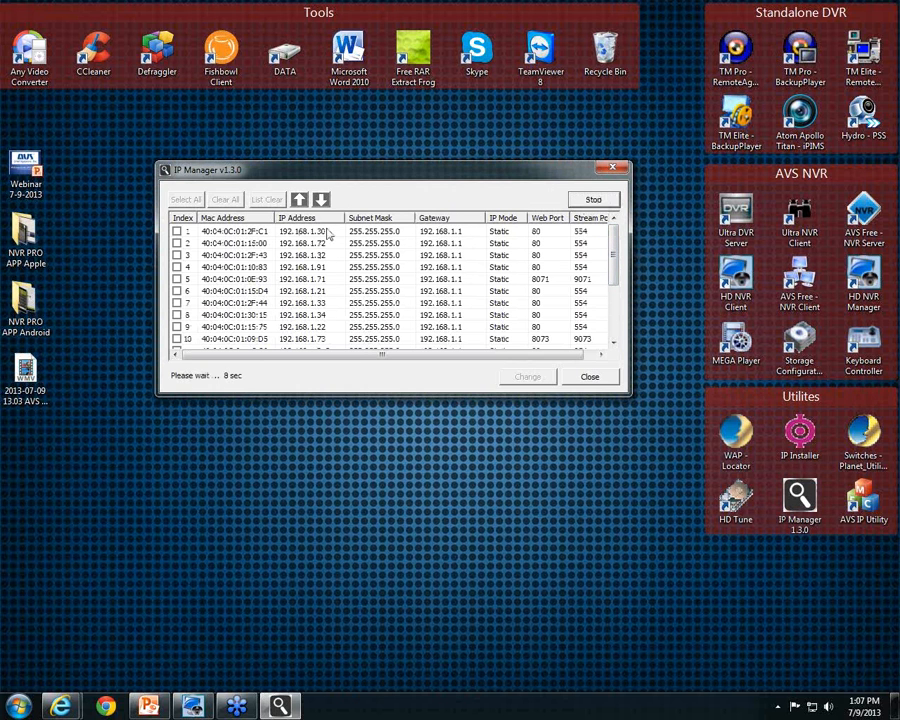
{"action": "mouse_move", "coordinate": [612, 260]}
{"action": "left_mouse_down"}
{"action": "mouse_move", "coordinate": [612, 320]}
{"action": "mouse_move", "coordinate": [613, 249]}
{"action": "left_mouse_up"}
{"action": "scroll", "coordinate": [614, 283], "scroll_direction": "down", "scroll_amount": 1}
{"action": "scroll", "coordinate": [614, 283], "scroll_direction": "up", "scroll_amount": 1}
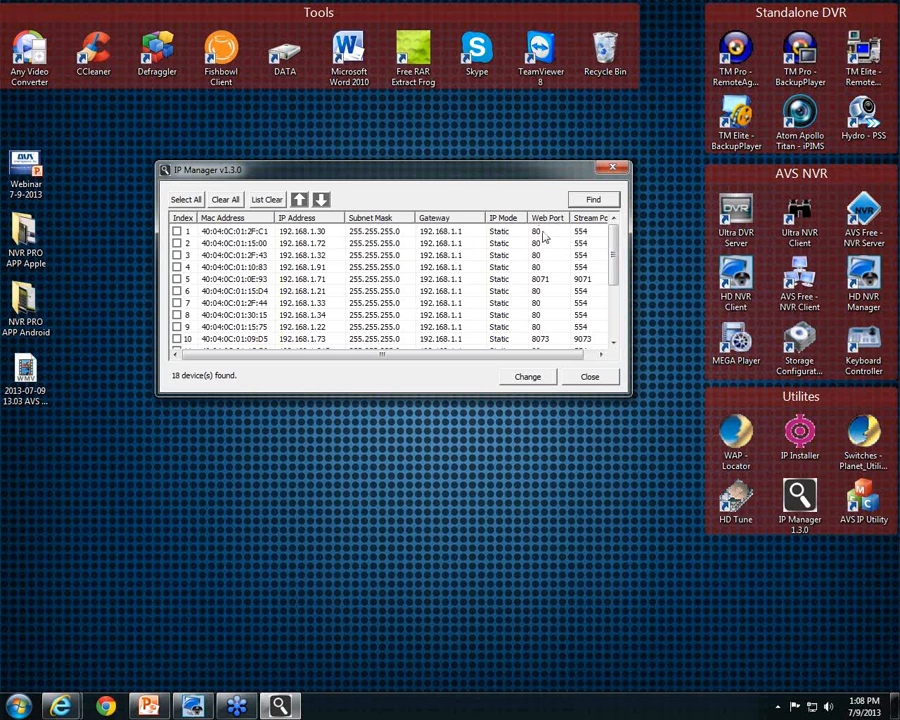
{"action": "left_click", "coordinate": [383, 233]}
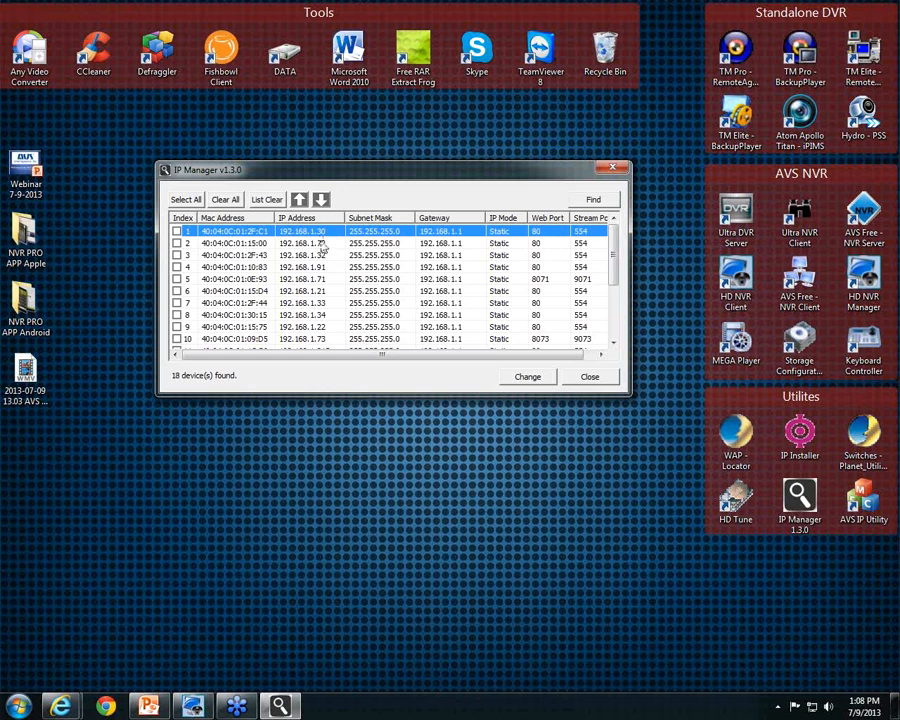
{"action": "right_click", "coordinate": [335, 234]}
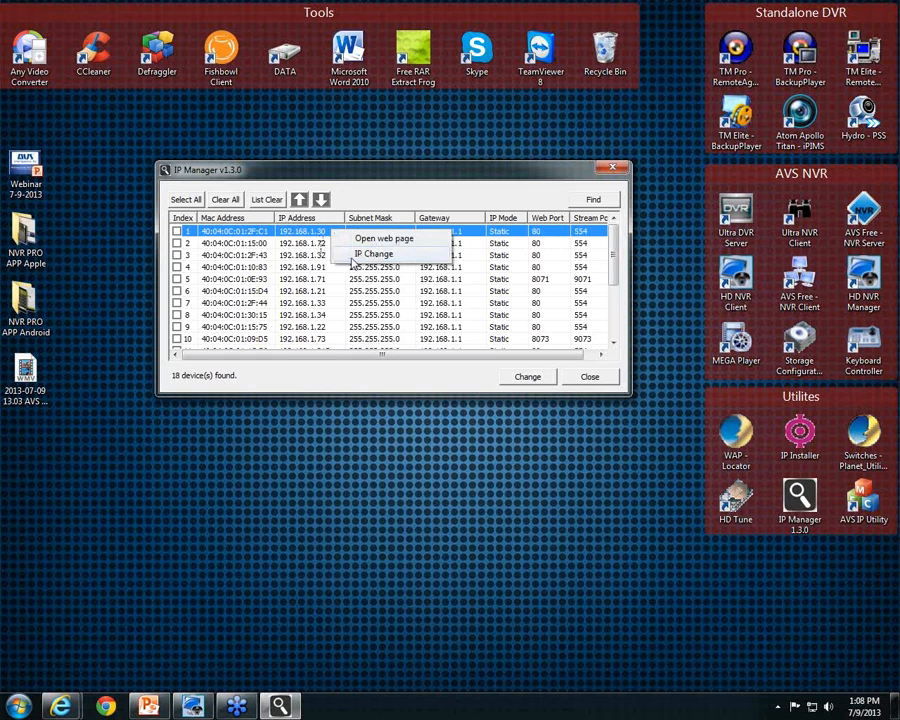
{"action": "left_click", "coordinate": [370, 253]}
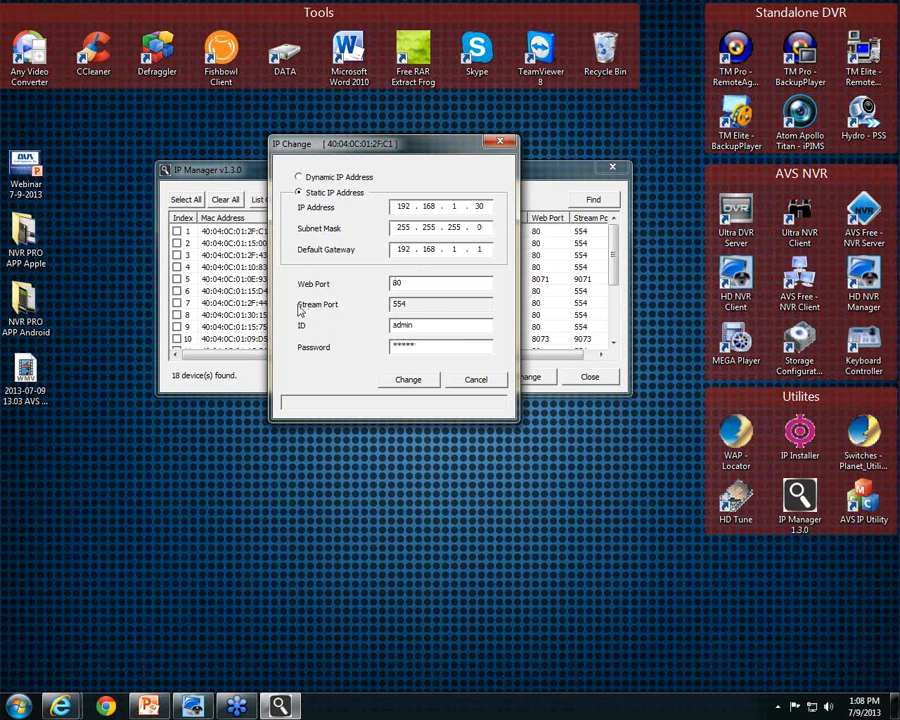
{"action": "left_click", "coordinate": [474, 385]}
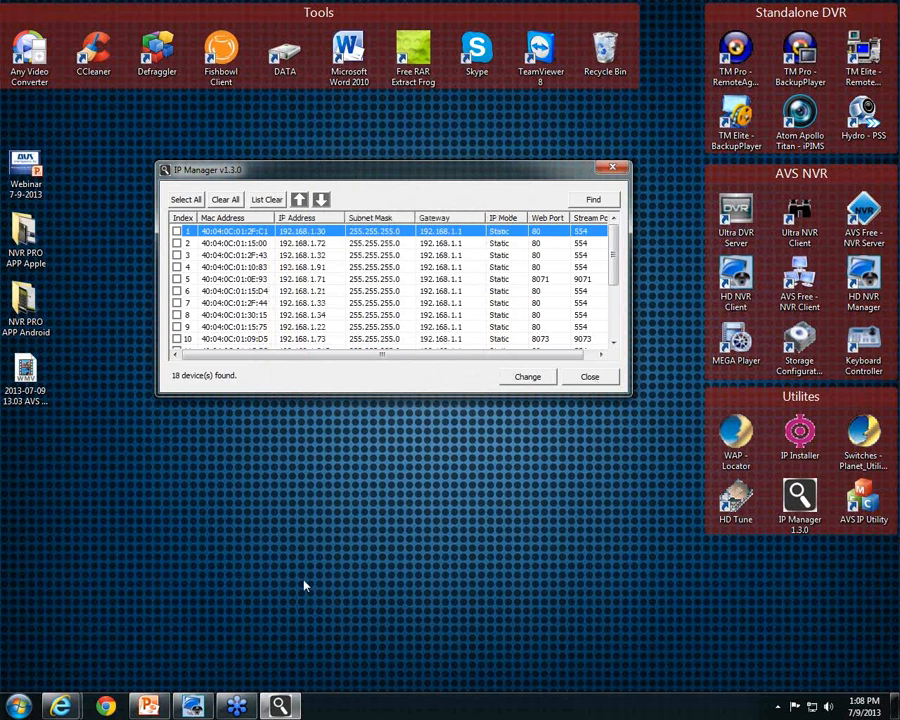
{"action": "left_click", "coordinate": [60, 707]}
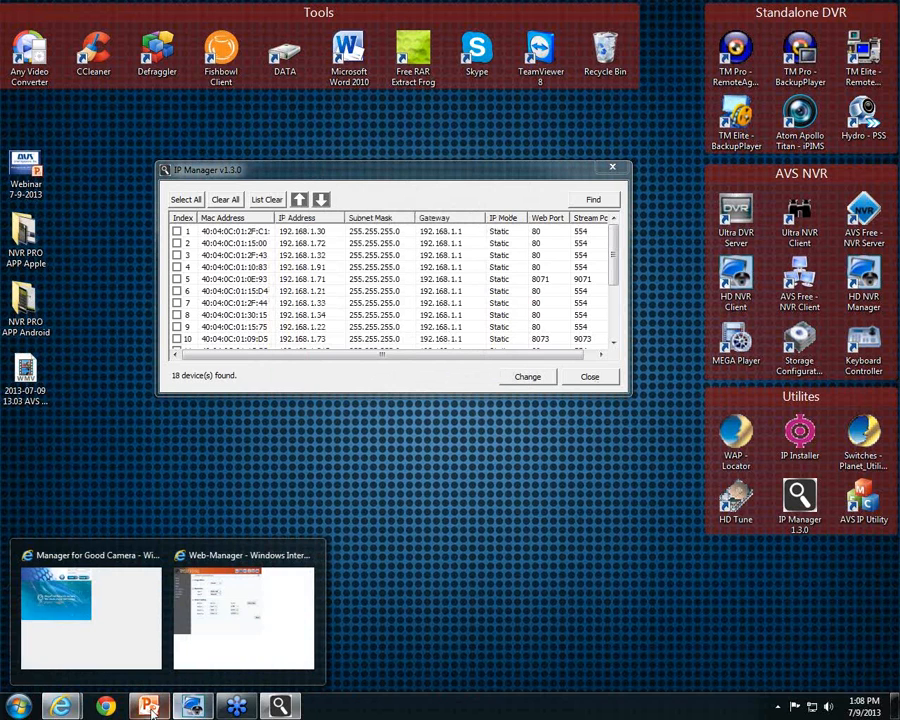
{"action": "left_click", "coordinate": [148, 707]}
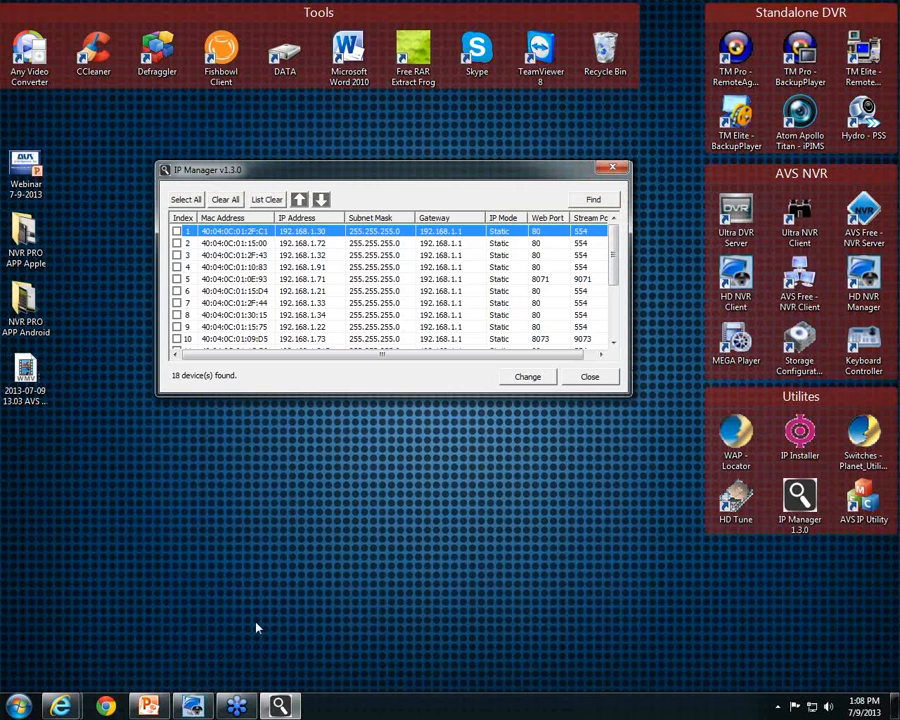
{"action": "left_click", "coordinate": [70, 705]}
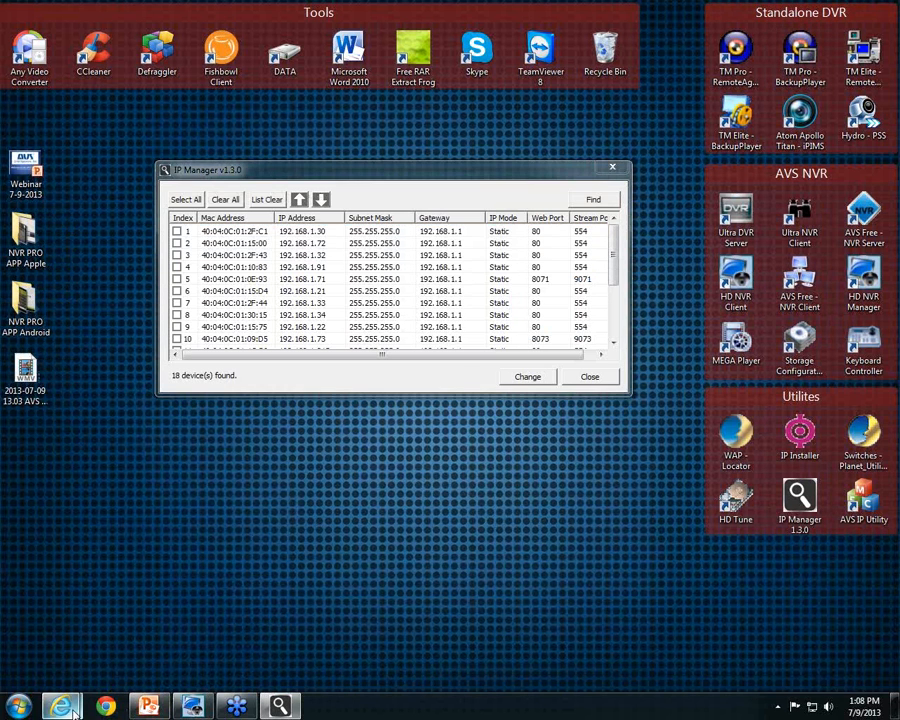
Bring up the camera's login page, close the extra tab, and enter the admin login ID
{"action": "left_click", "coordinate": [90, 683]}
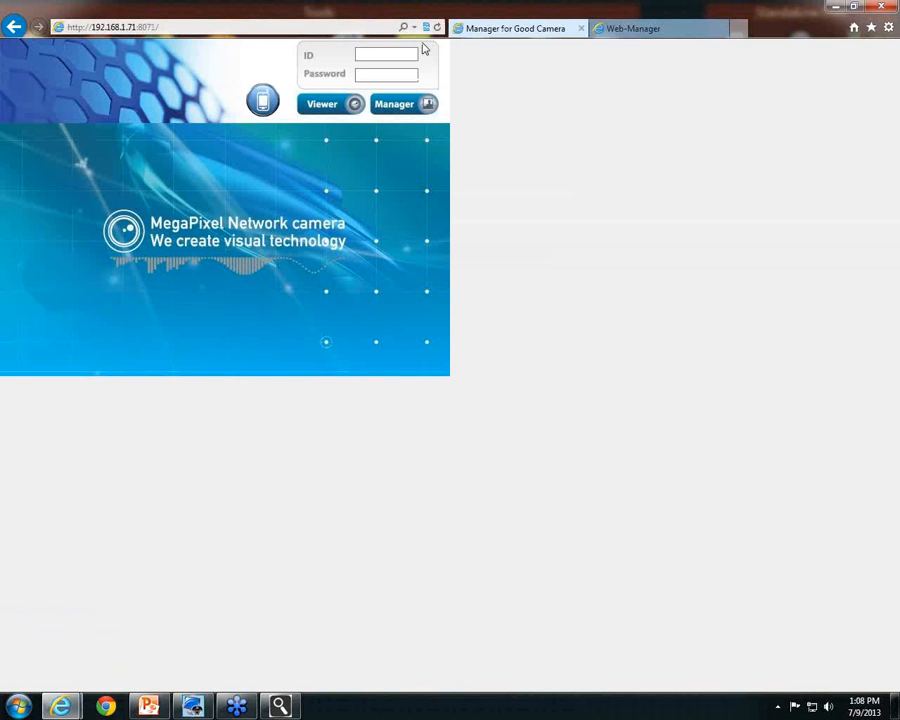
{"action": "left_click", "coordinate": [720, 28]}
{"action": "left_click", "coordinate": [408, 54]}
{"action": "type", "text": "admin"}
{"action": "key", "text": "Tab"}
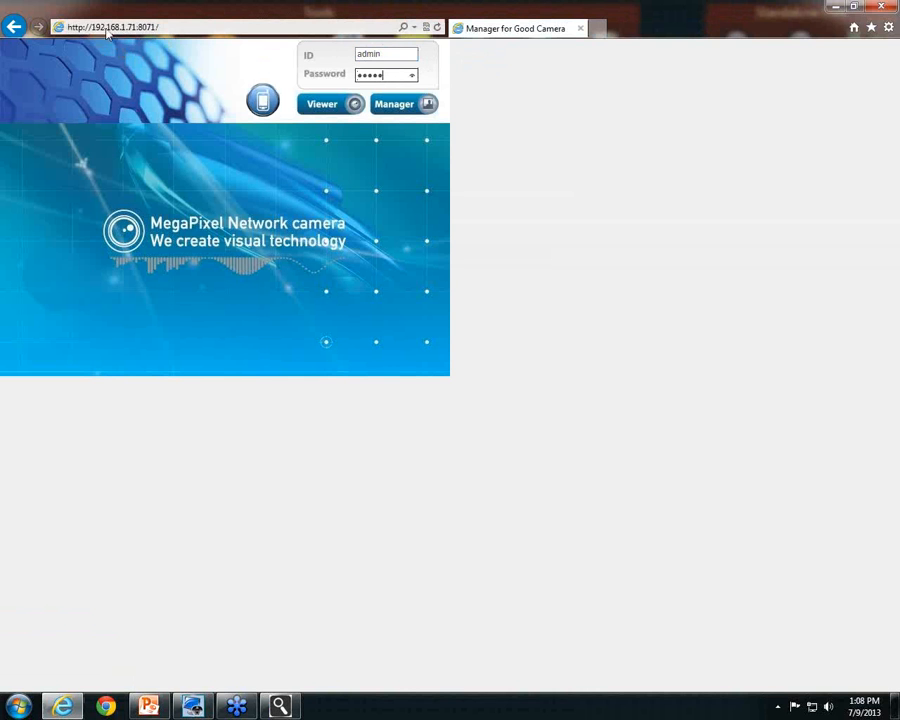
Sign in to the camera's Manager pages and go to its Stream Information page
{"action": "left_click", "coordinate": [170, 32]}
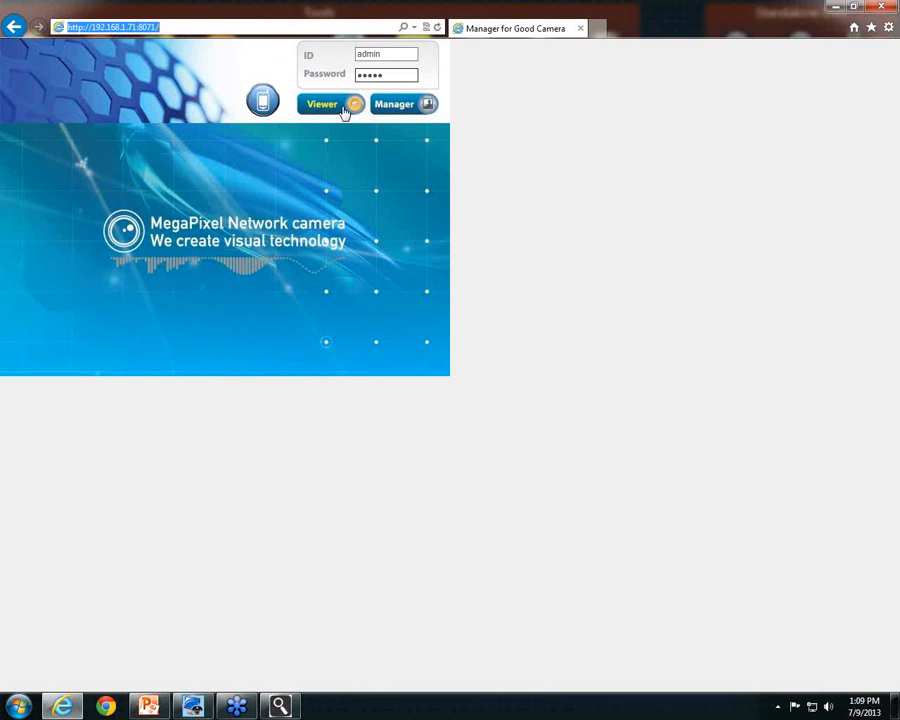
{"action": "left_click", "coordinate": [429, 113]}
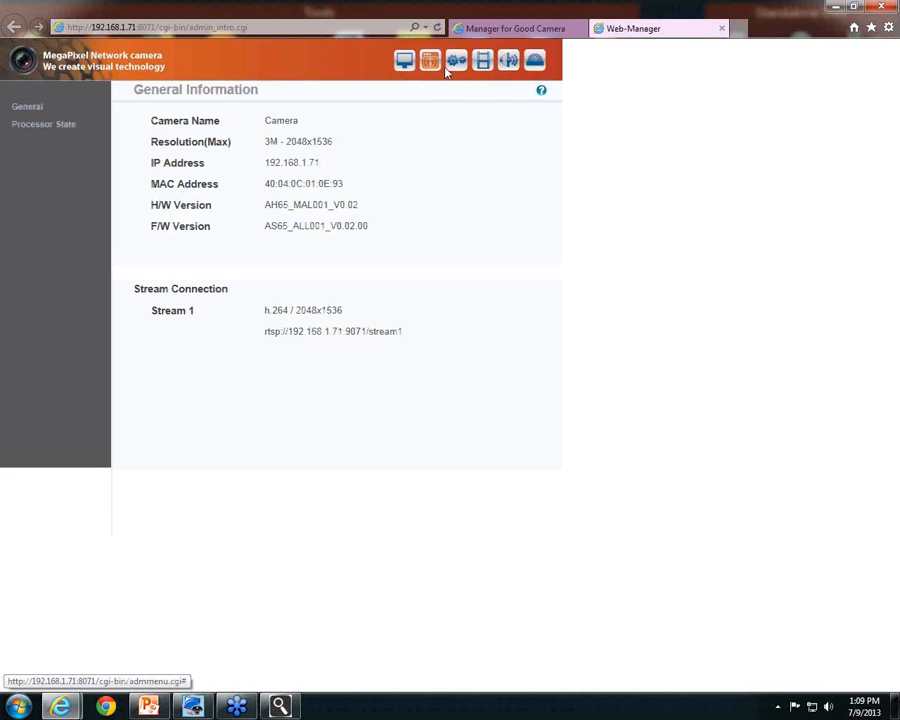
{"action": "left_click", "coordinate": [462, 68]}
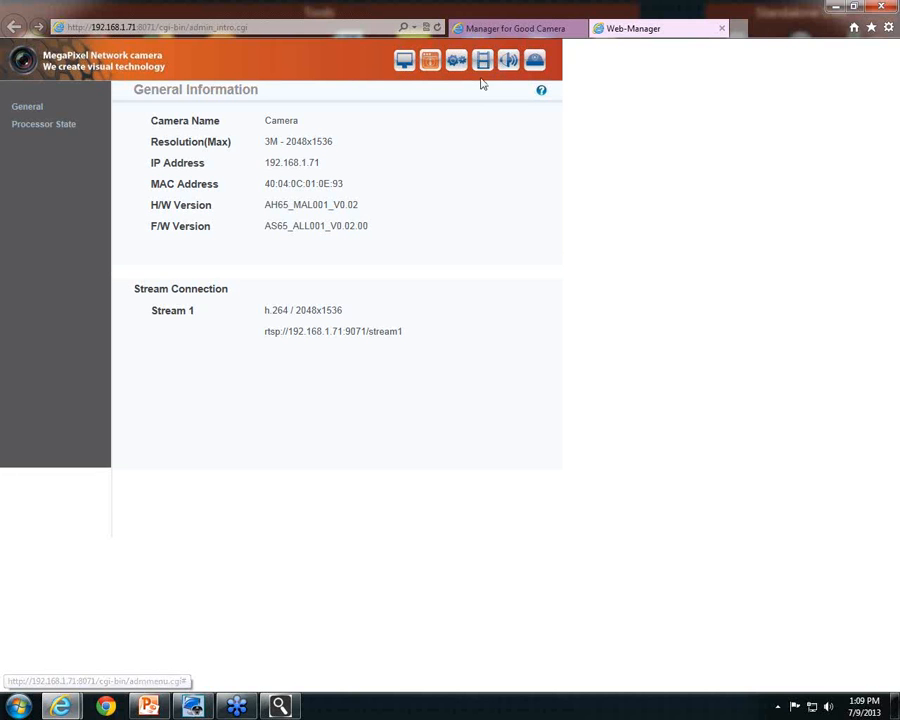
{"action": "left_click", "coordinate": [481, 66]}
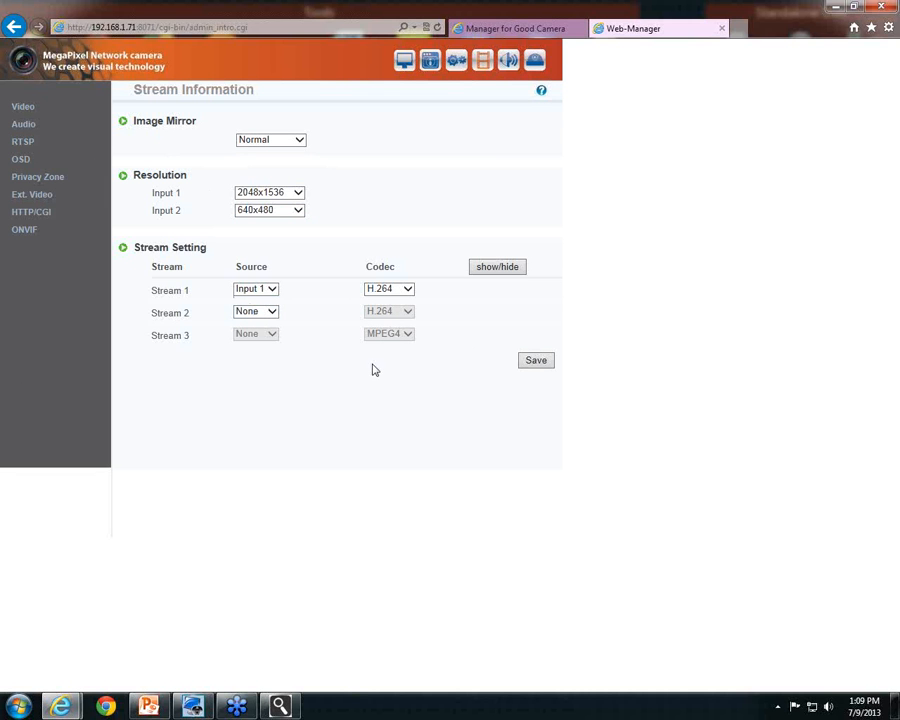
Reveal Stream 1's settings and highlight the Frame Rate value of 10 and the Key Frame field
{"action": "left_click", "coordinate": [495, 272]}
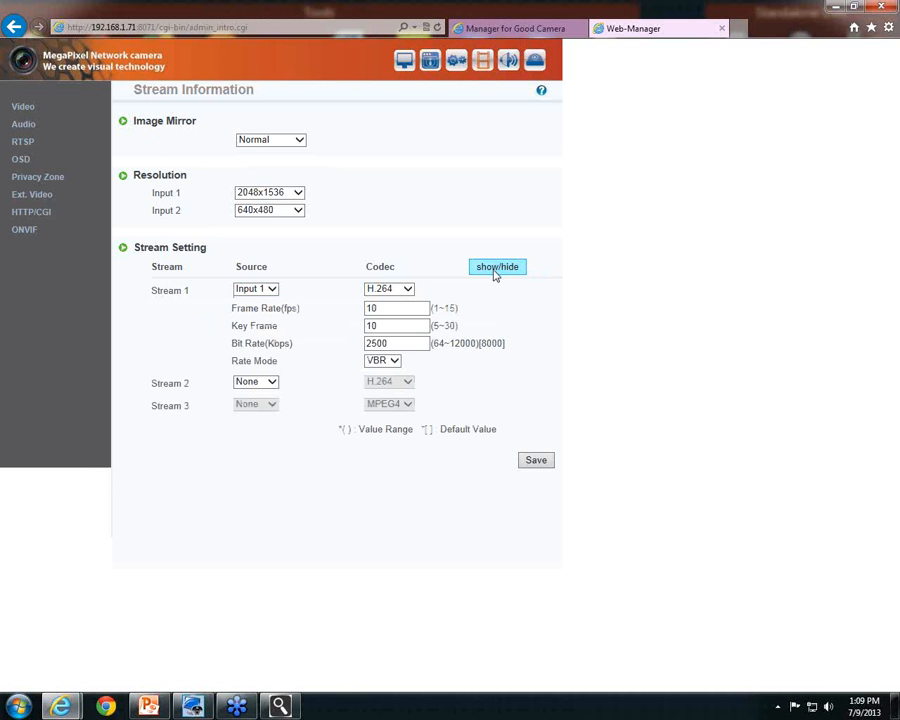
{"action": "left_click_drag", "start_coordinate": [232, 311], "coordinate": [302, 314]}
{"action": "left_click_drag", "start_coordinate": [234, 330], "coordinate": [294, 343]}
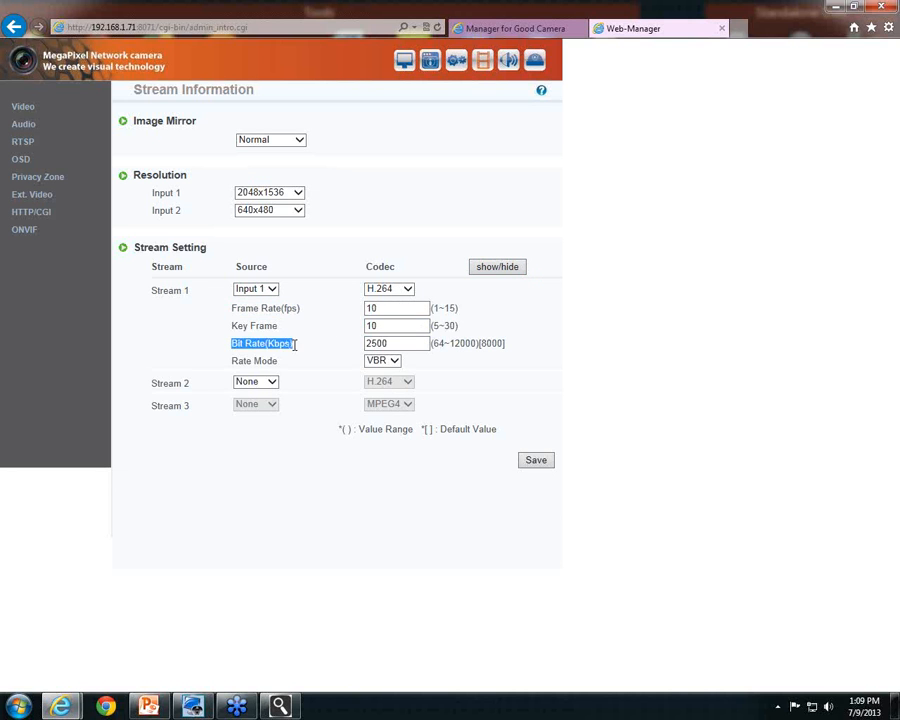
{"action": "left_click", "coordinate": [396, 310]}
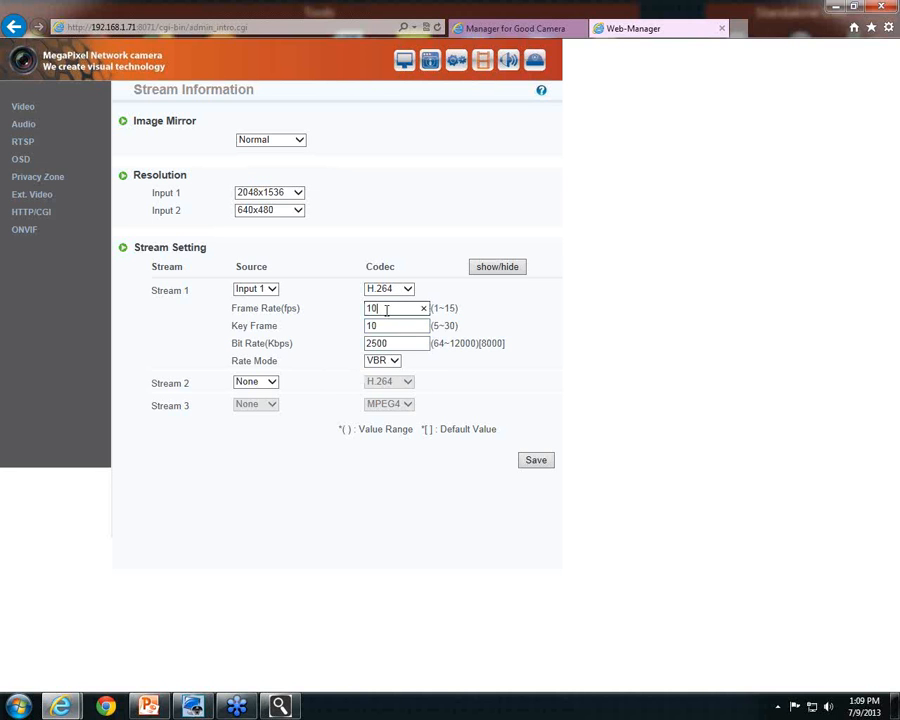
{"action": "left_click_drag", "start_coordinate": [387, 308], "coordinate": [366, 344]}
Check the key frame and 2500 Kbps bit rate values, keeping Input 1 at 2048x1536
{"action": "left_click", "coordinate": [383, 309]}
{"action": "left_click", "coordinate": [388, 325]}
{"action": "left_click", "coordinate": [395, 342]}
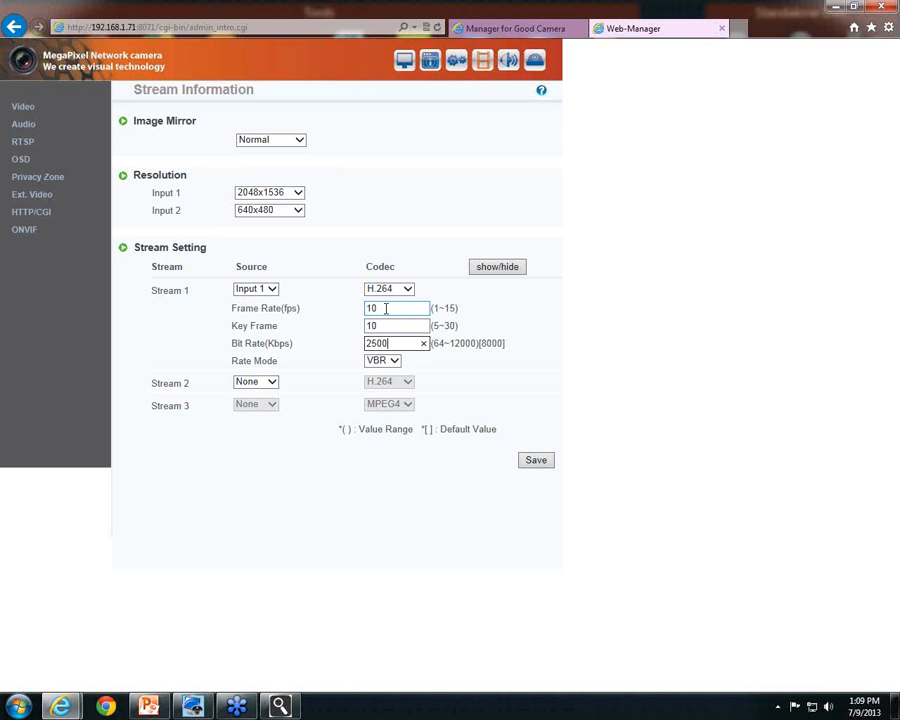
{"action": "left_click", "coordinate": [386, 309]}
{"action": "left_click", "coordinate": [390, 325]}
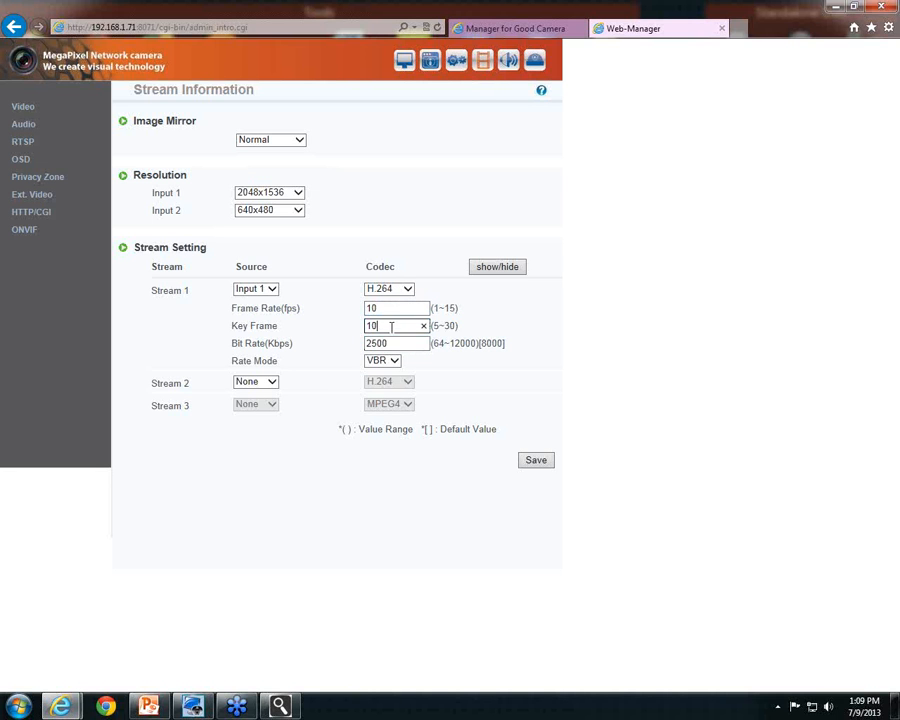
{"action": "left_click", "coordinate": [396, 343]}
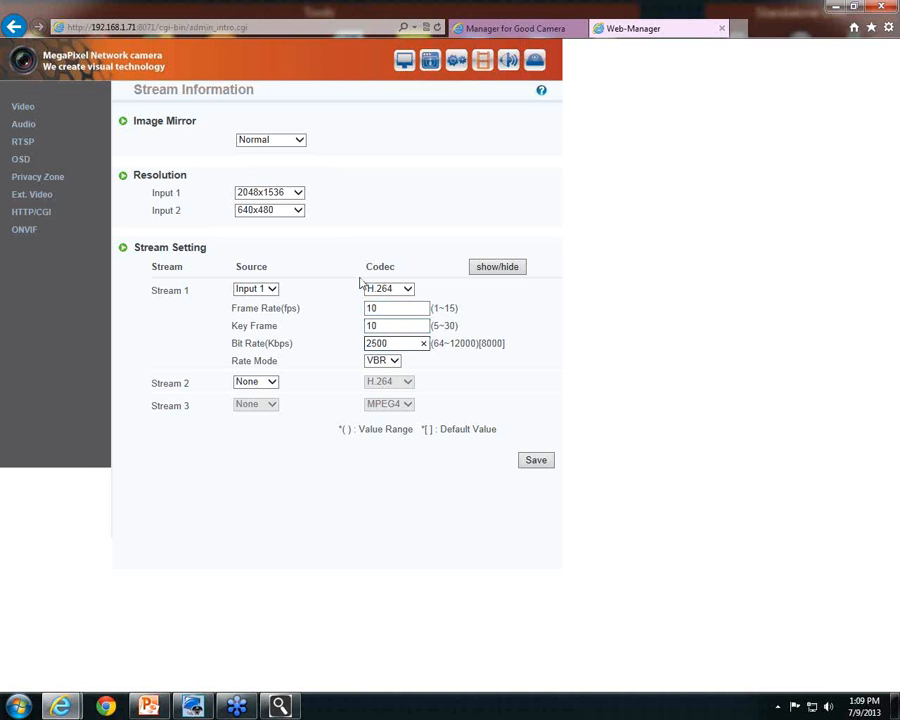
{"action": "left_click", "coordinate": [298, 195]}
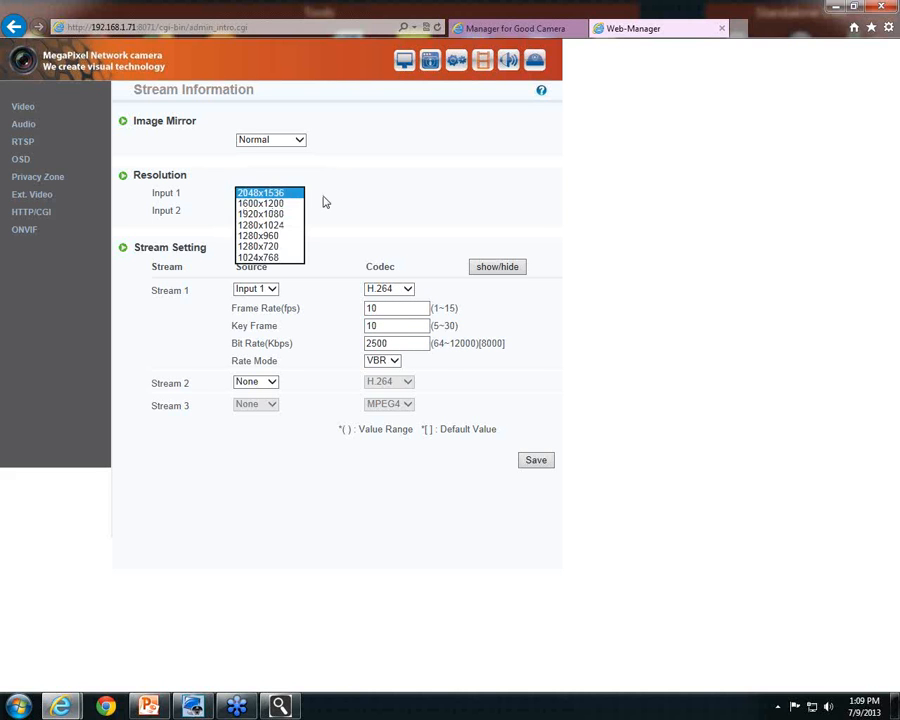
{"action": "left_click", "coordinate": [320, 202]}
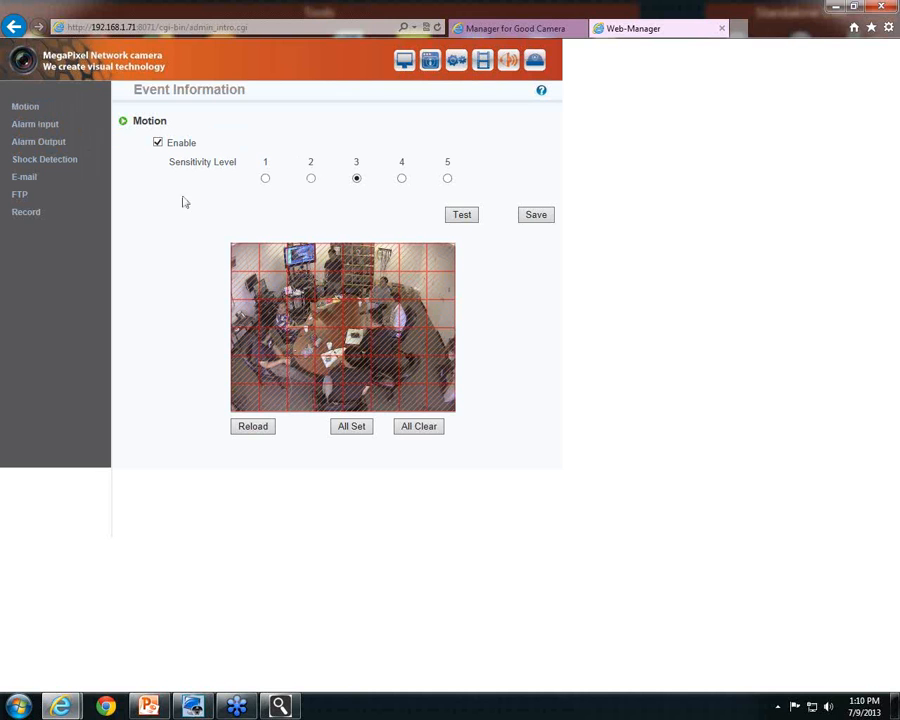
Clear and re-set the motion grid over the whole image, then view the Ext. Video settings
{"action": "left_click", "coordinate": [158, 144]}
{"action": "left_click", "coordinate": [401, 433]}
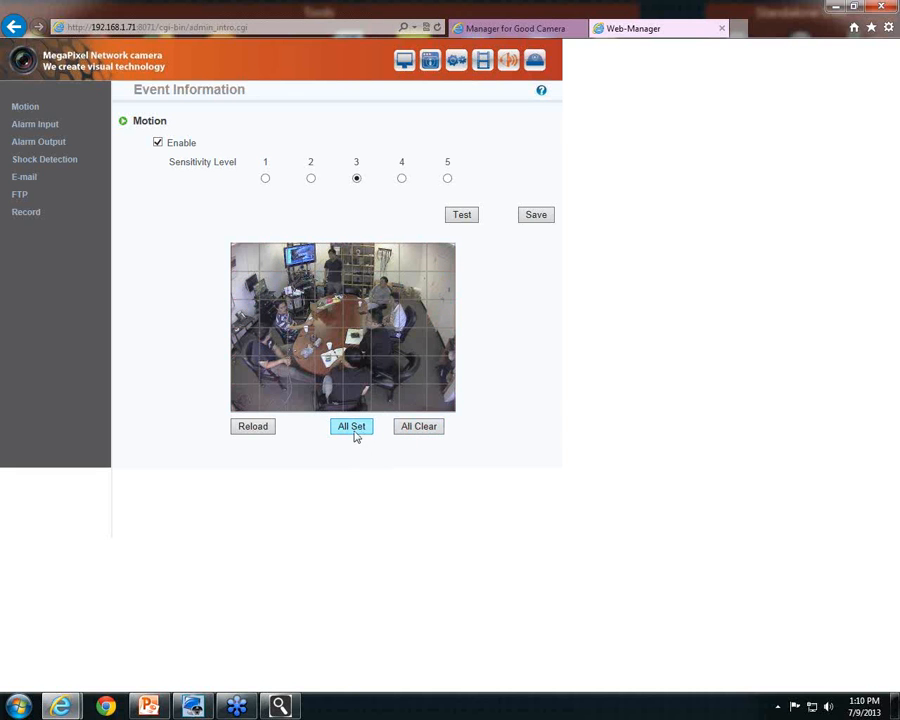
{"action": "left_click", "coordinate": [352, 428]}
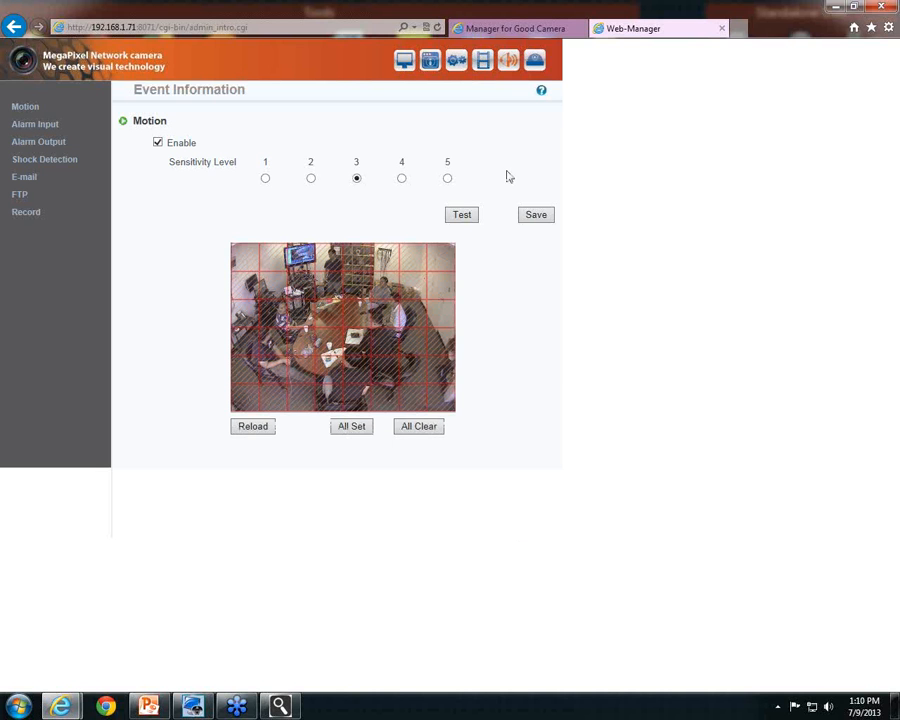
{"action": "left_click", "coordinate": [484, 61]}
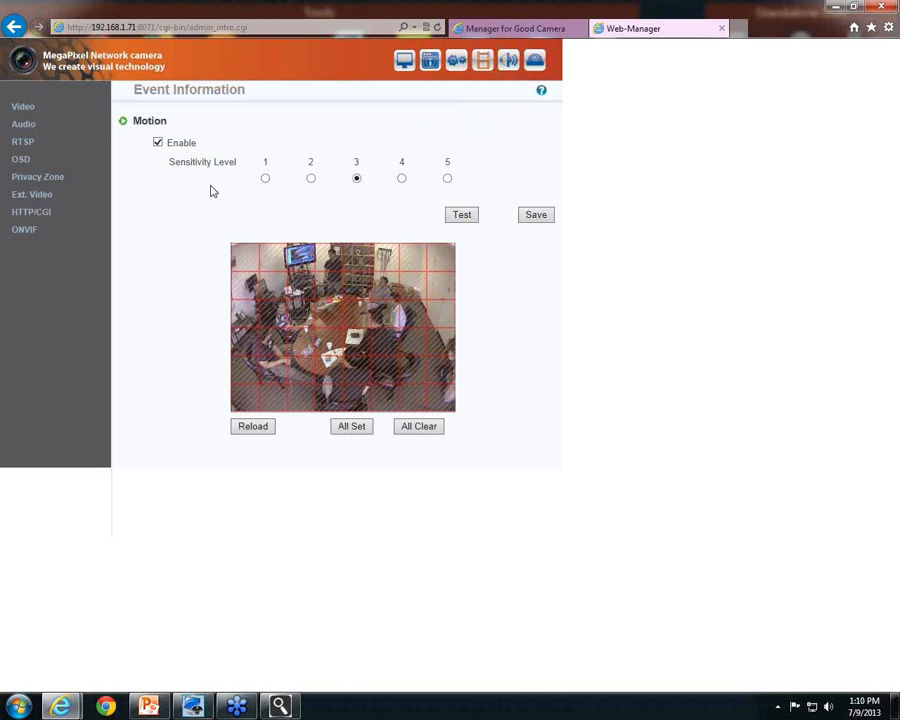
{"action": "left_click", "coordinate": [52, 204]}
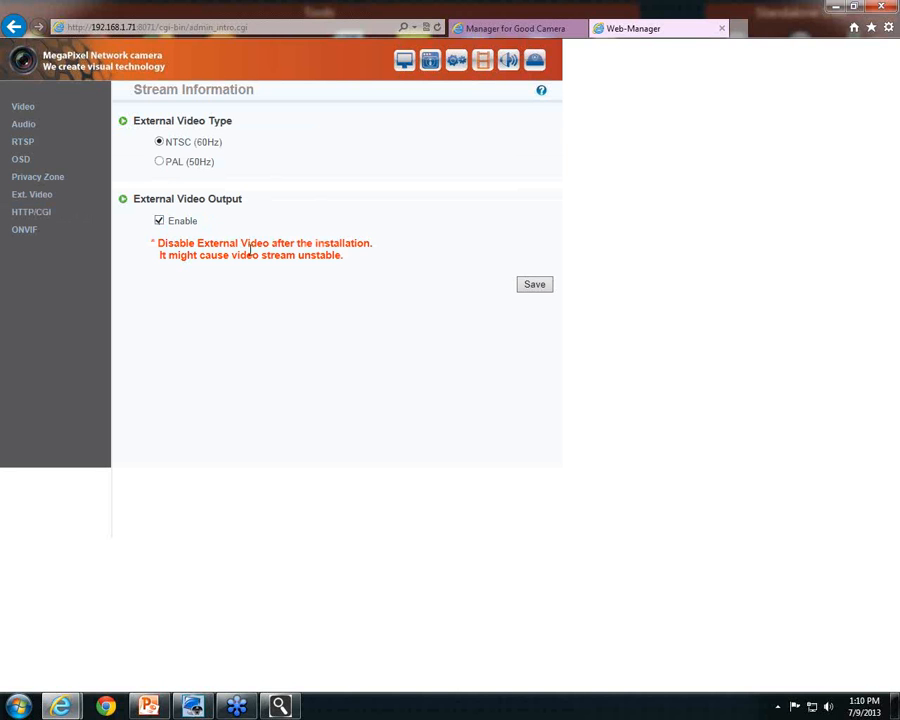
Disable and save External Video Output, then close Internet Explorer with all its tabs
{"action": "left_click", "coordinate": [159, 221]}
{"action": "left_click", "coordinate": [535, 288]}
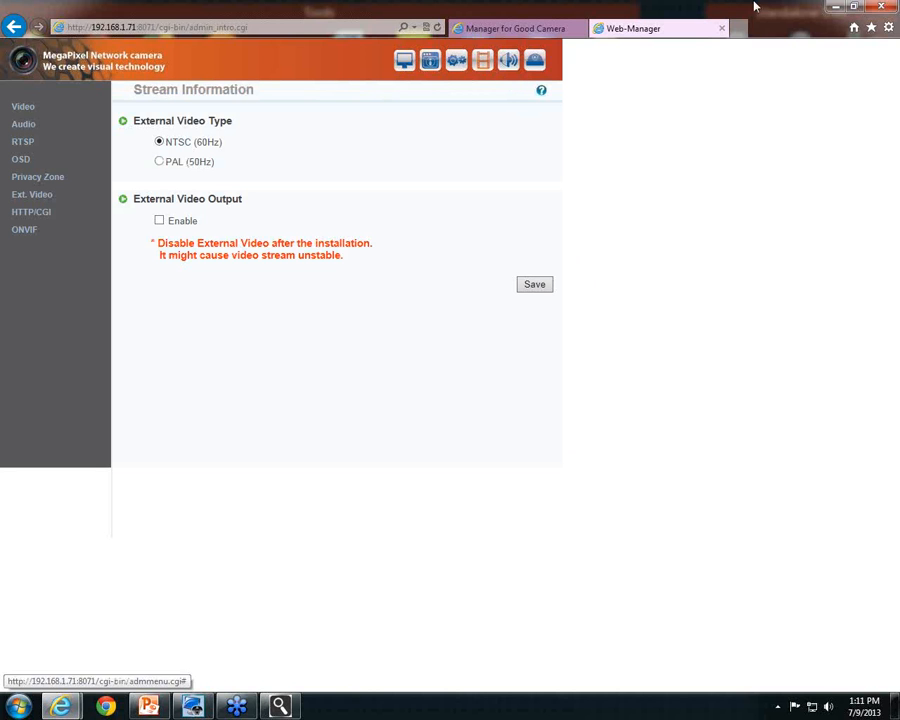
{"action": "left_click", "coordinate": [880, 8]}
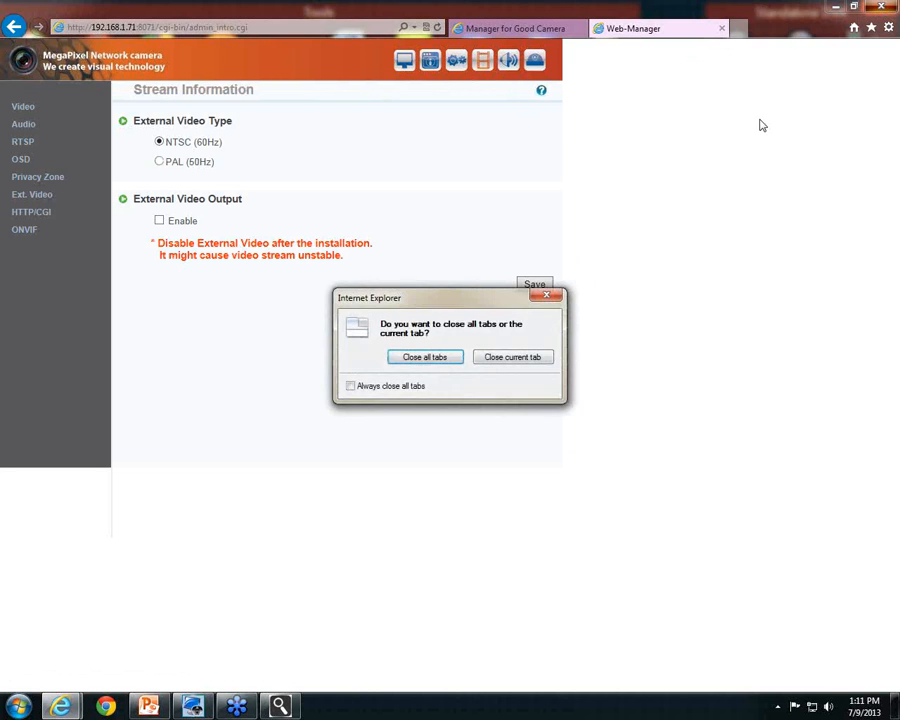
{"action": "left_click", "coordinate": [442, 357]}
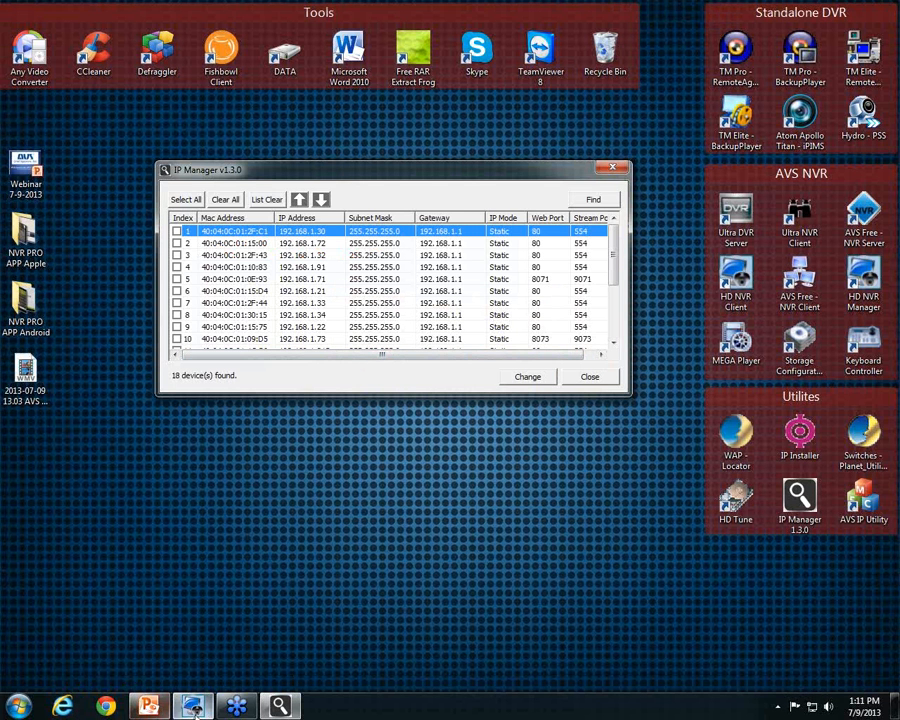
Present the PowerPoint webinar from slide one to the Agenda, then minimize PowerPoint
{"action": "mouse_move", "coordinate": [238, 710]}
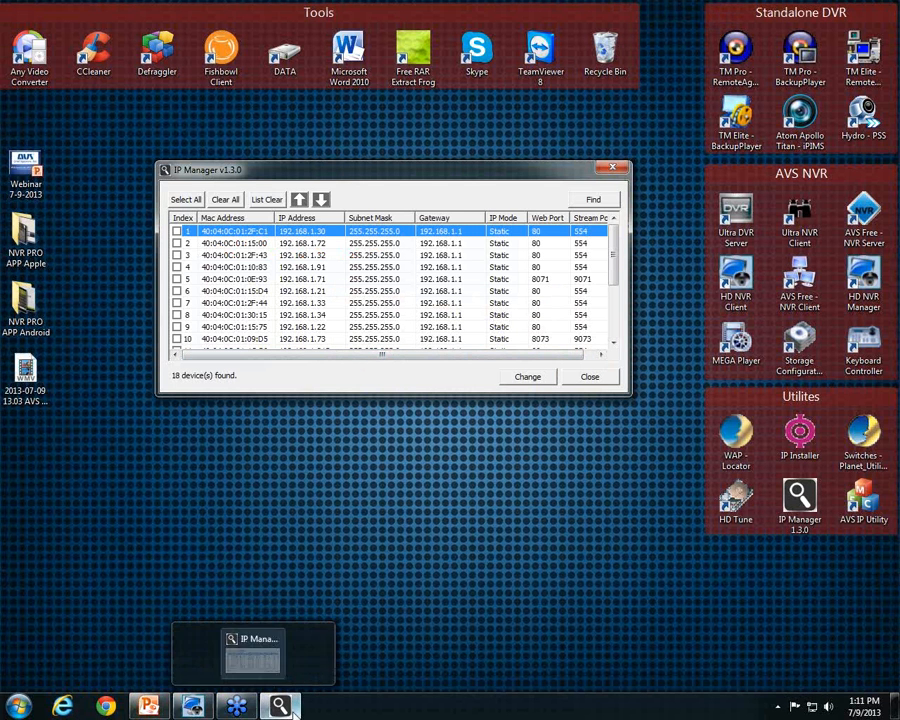
{"action": "left_click", "coordinate": [150, 708]}
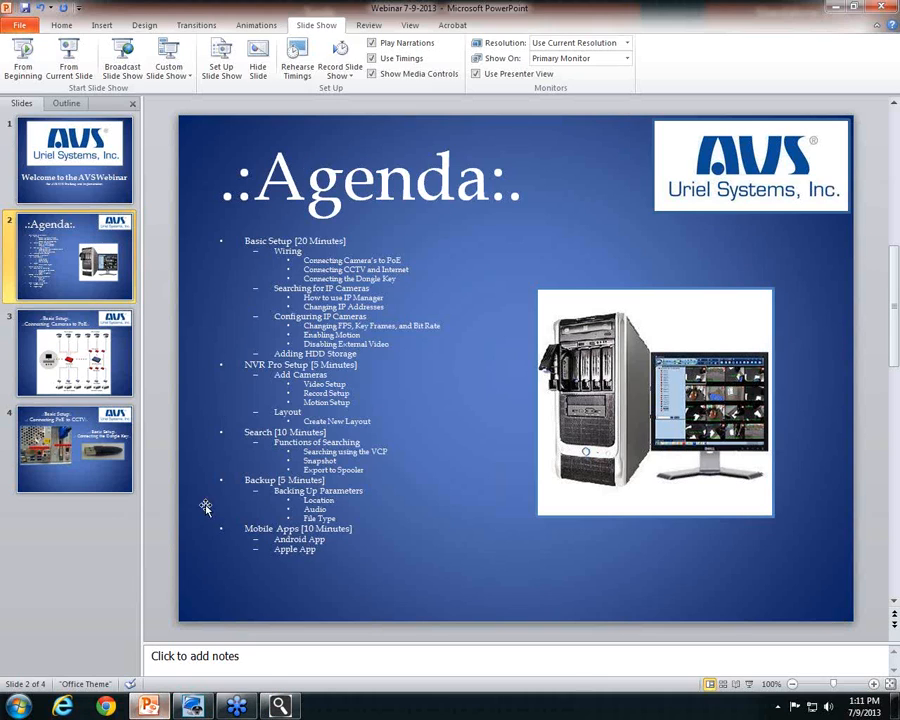
{"action": "left_click", "coordinate": [36, 68]}
{"action": "left_click", "coordinate": [491, 370]}
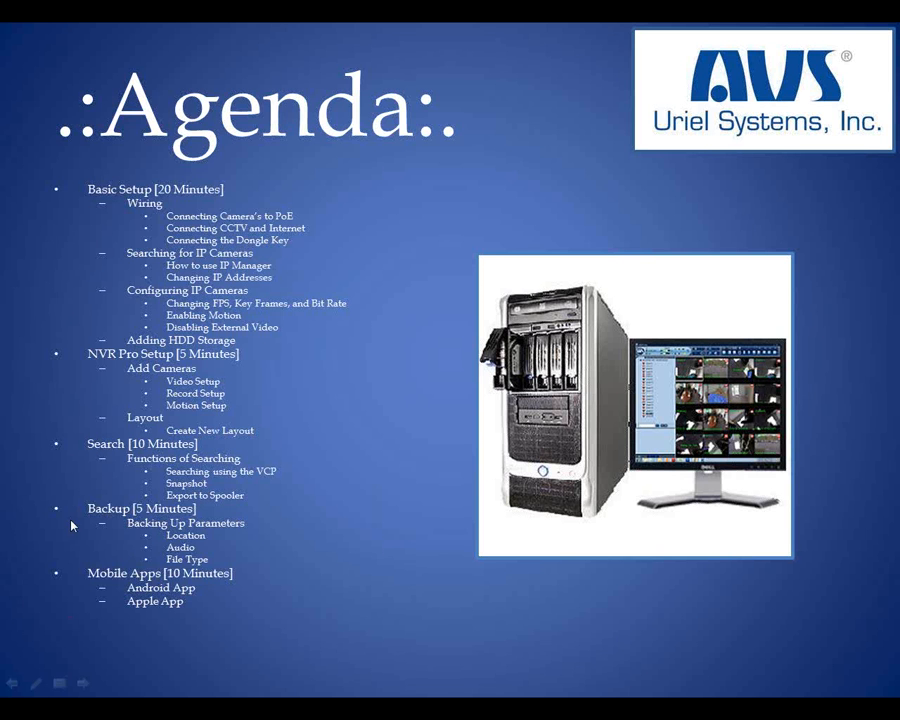
{"action": "key", "text": "Escape"}
{"action": "left_click", "coordinate": [836, 7]}
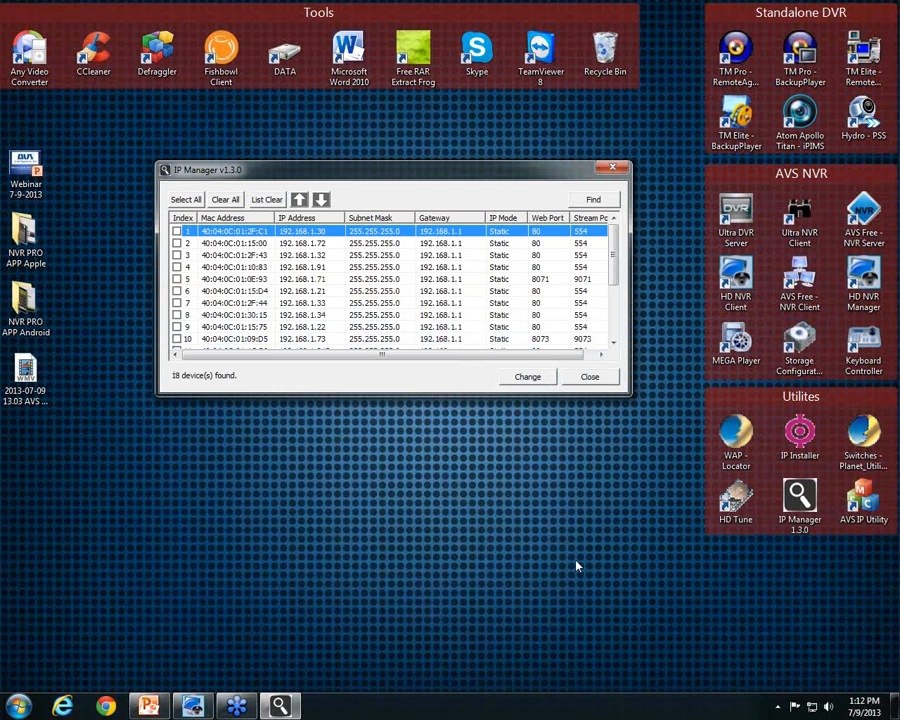
Log in to Storage Configuration with the administrator account and view disk MK050936073ED0033
{"action": "left_click", "coordinate": [804, 347]}
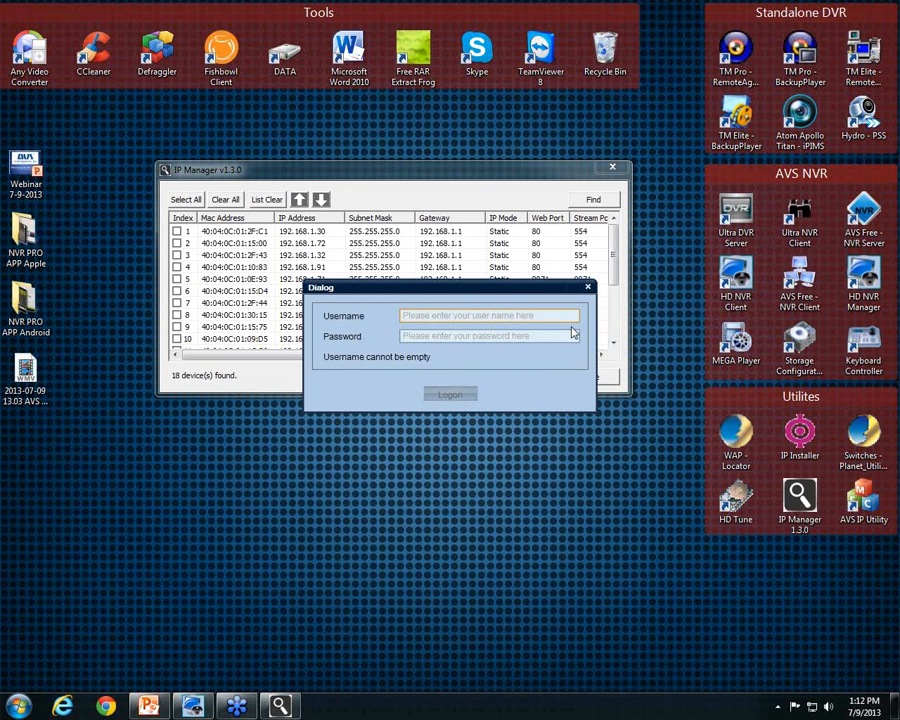
{"action": "type", "text": "Admin"}
{"action": "left_click", "coordinate": [576, 335]}
{"action": "type", "text": "****"}
{"action": "key", "text": "Return"}
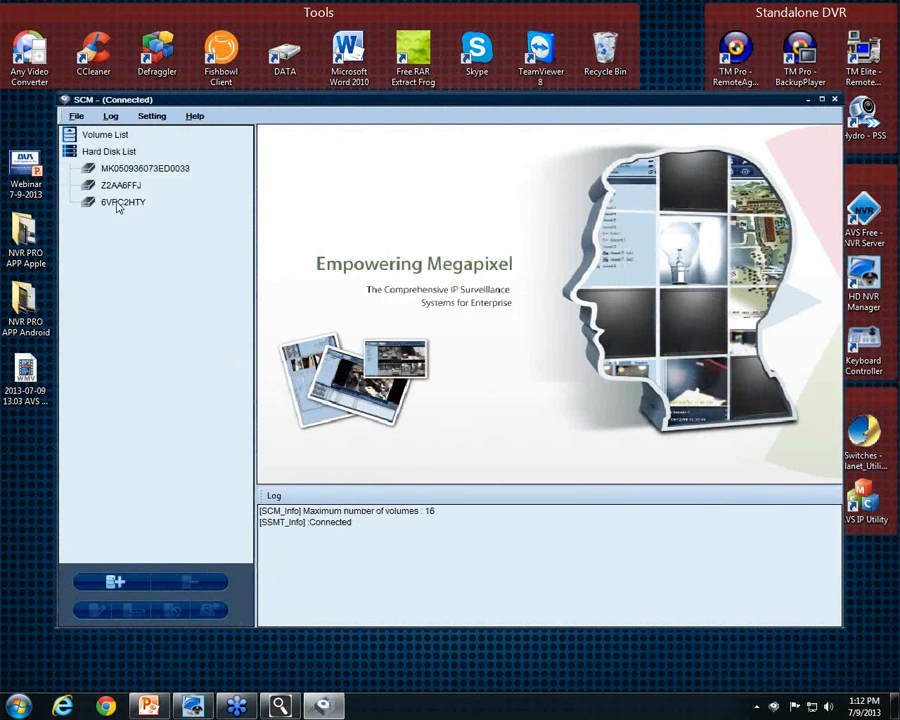
{"action": "left_click", "coordinate": [133, 172]}
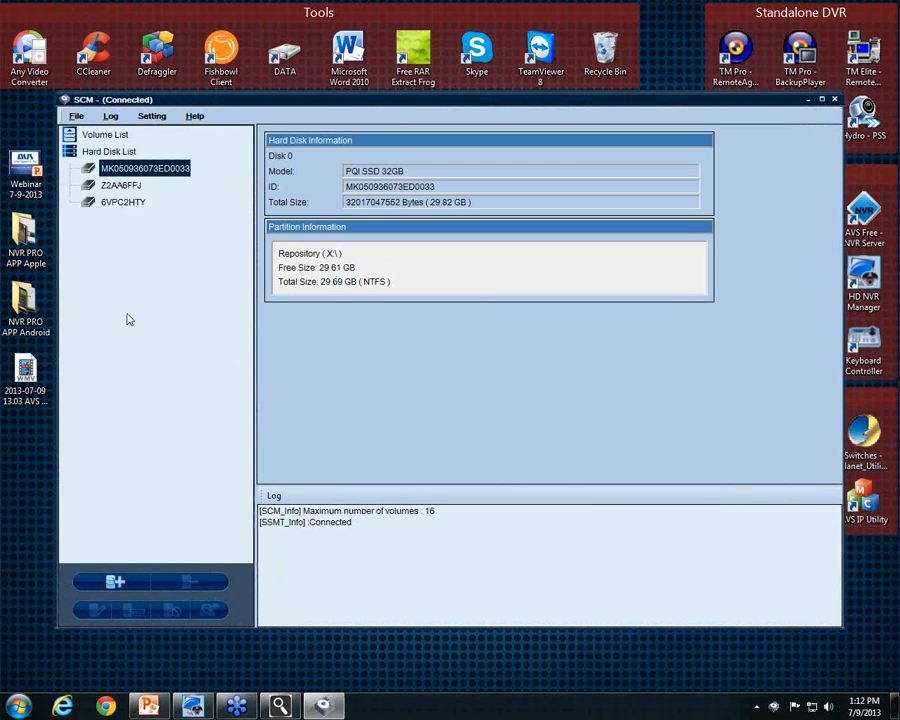
Start a new volume built from the whole 29.82 GB disk MK050936073ED0033
{"action": "left_click", "coordinate": [117, 588]}
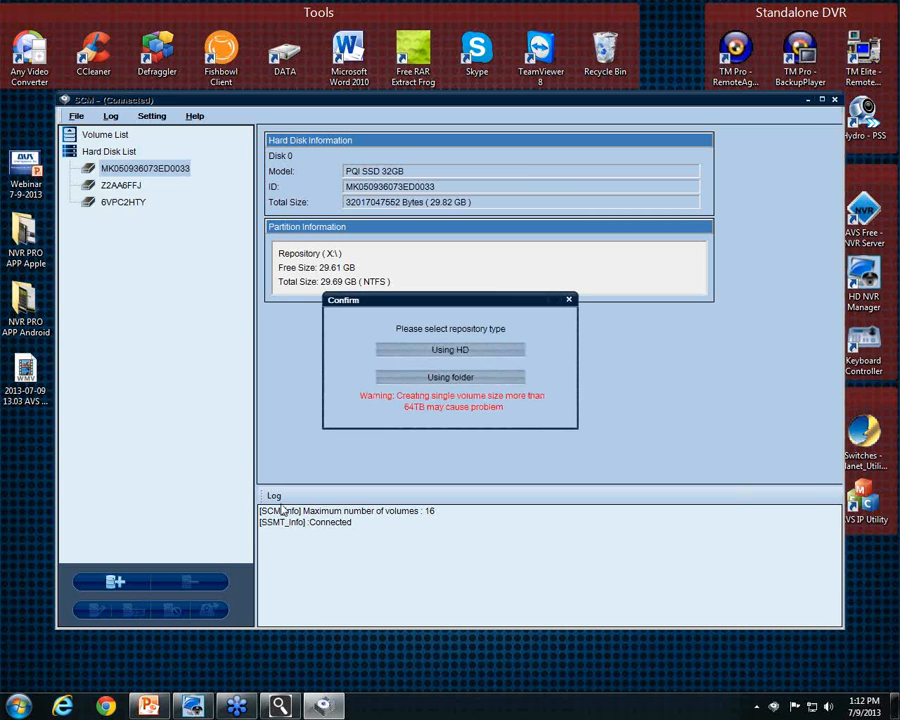
{"action": "left_click", "coordinate": [448, 352]}
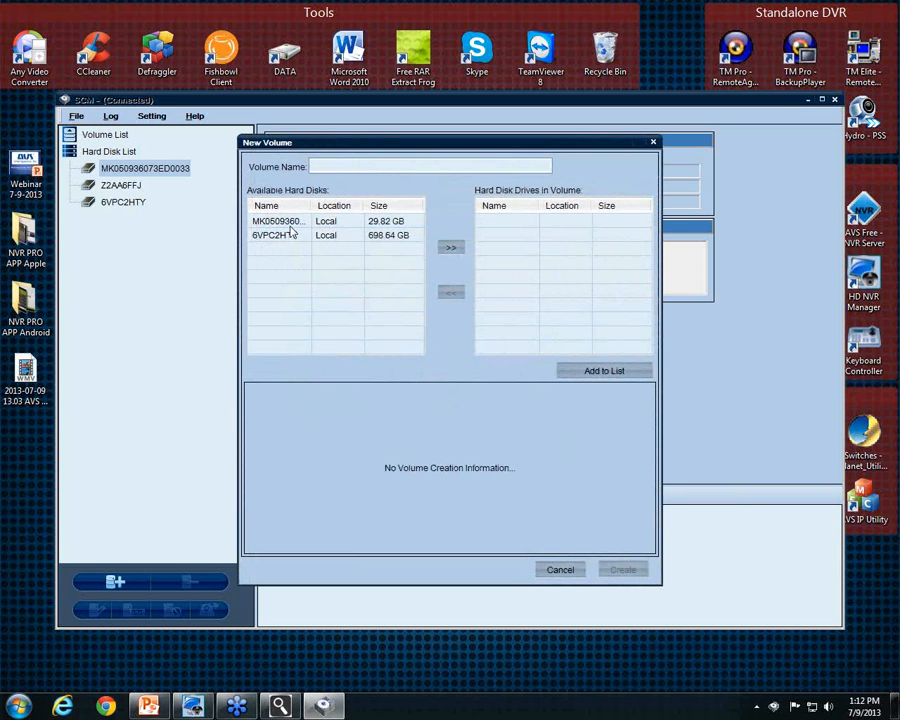
{"action": "left_click", "coordinate": [296, 224]}
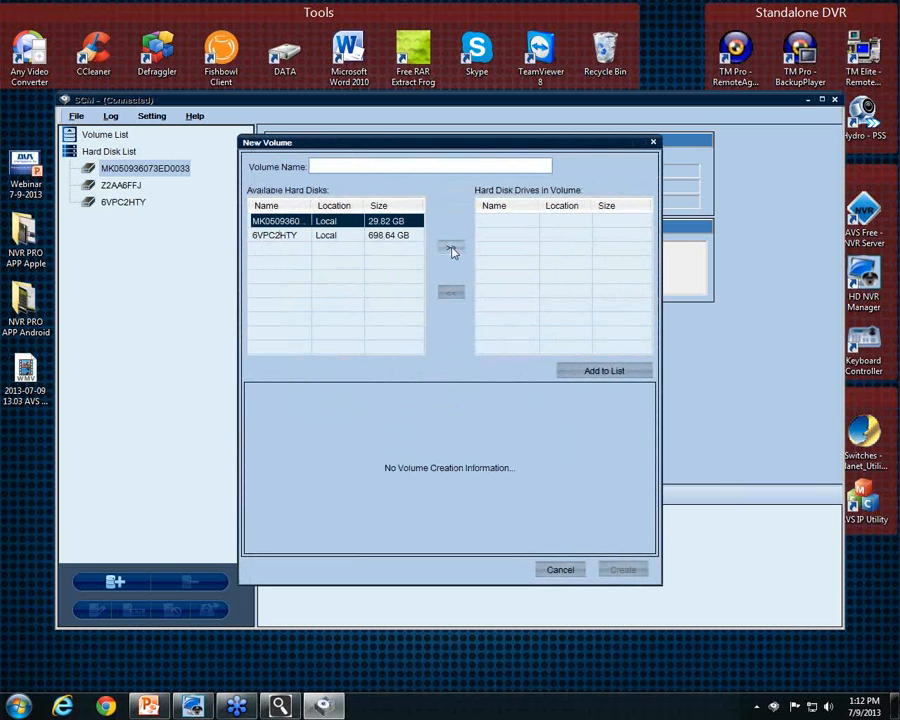
{"action": "left_click", "coordinate": [455, 250]}
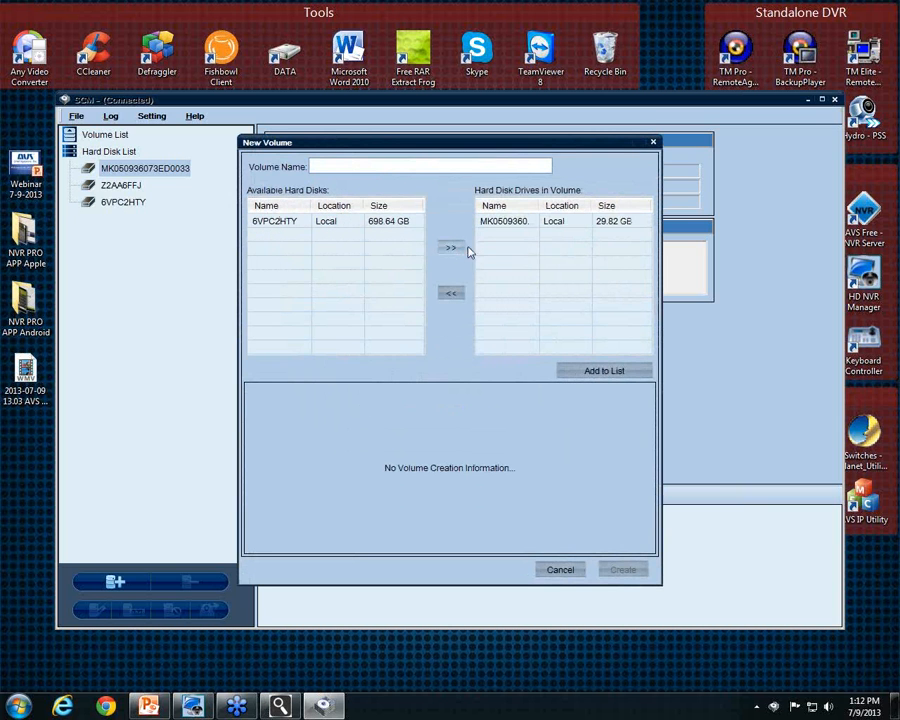
Name the volume DATA1, add it to the list, and create it
{"action": "left_click", "coordinate": [396, 167]}
{"action": "type", "text": "Data"}
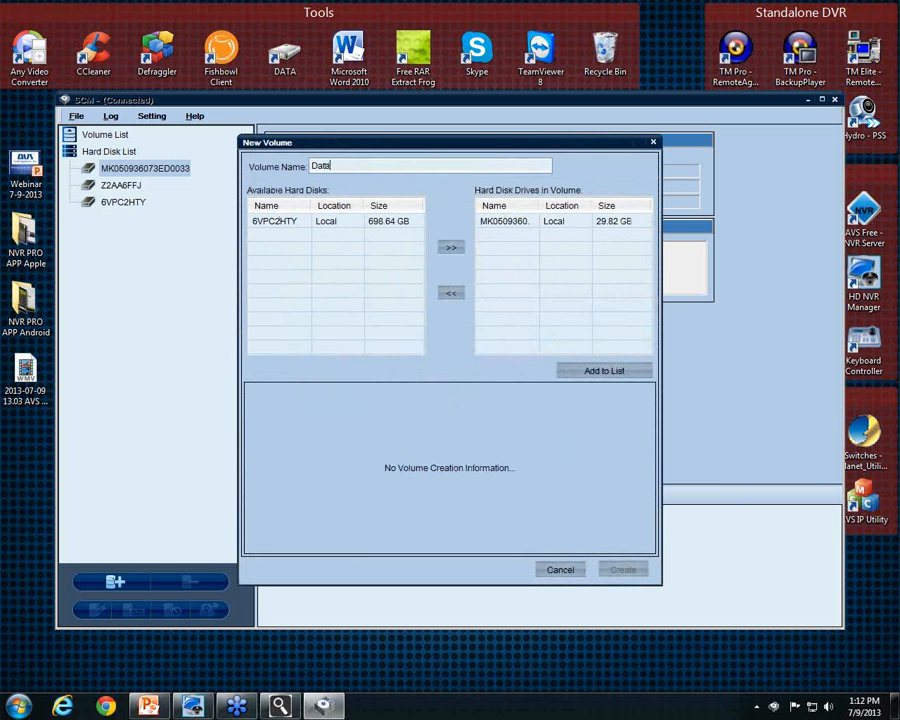
{"action": "key", "text": "BackSpace"}
{"action": "key", "text": "BackSpace"}
{"action": "type", "text": "ATA1"}
{"action": "left_click", "coordinate": [616, 372]}
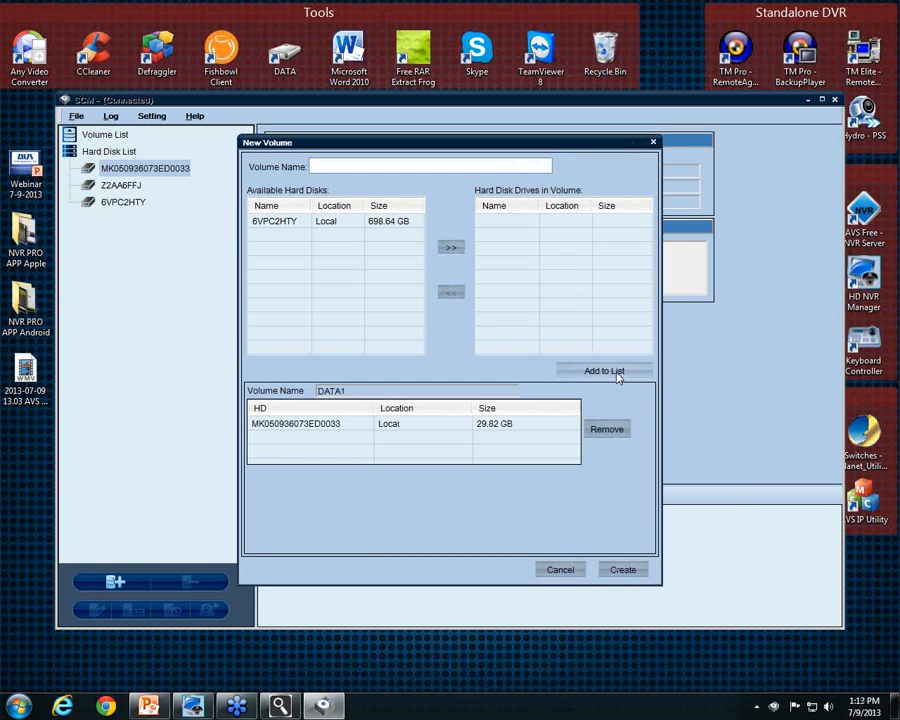
{"action": "left_click", "coordinate": [622, 570]}
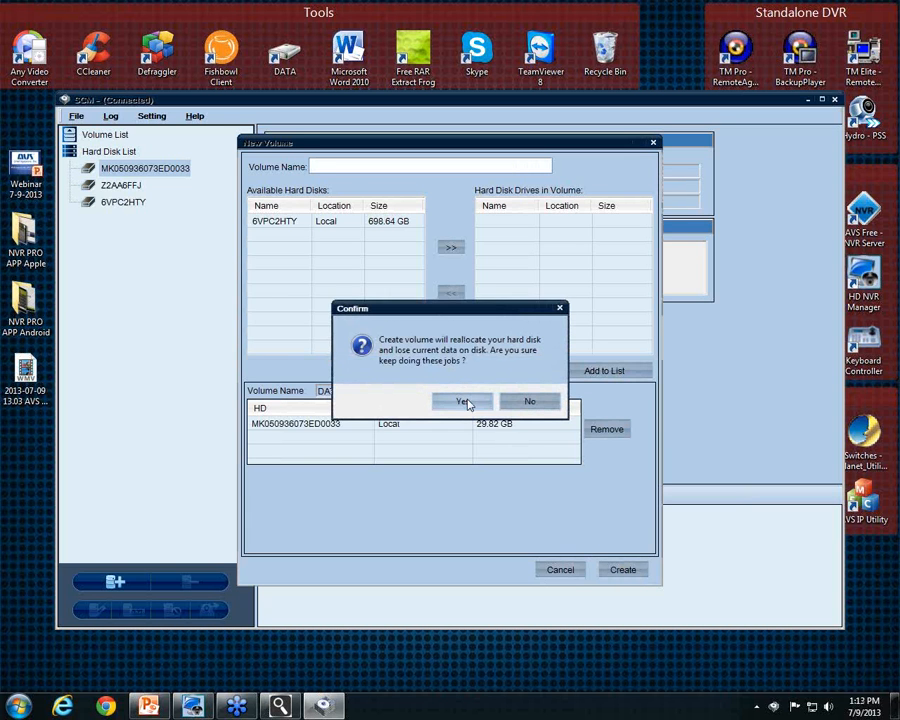
Confirm reallocating the disk so DATA1 is formatted and AMF files start generating
{"action": "left_click", "coordinate": [464, 402]}
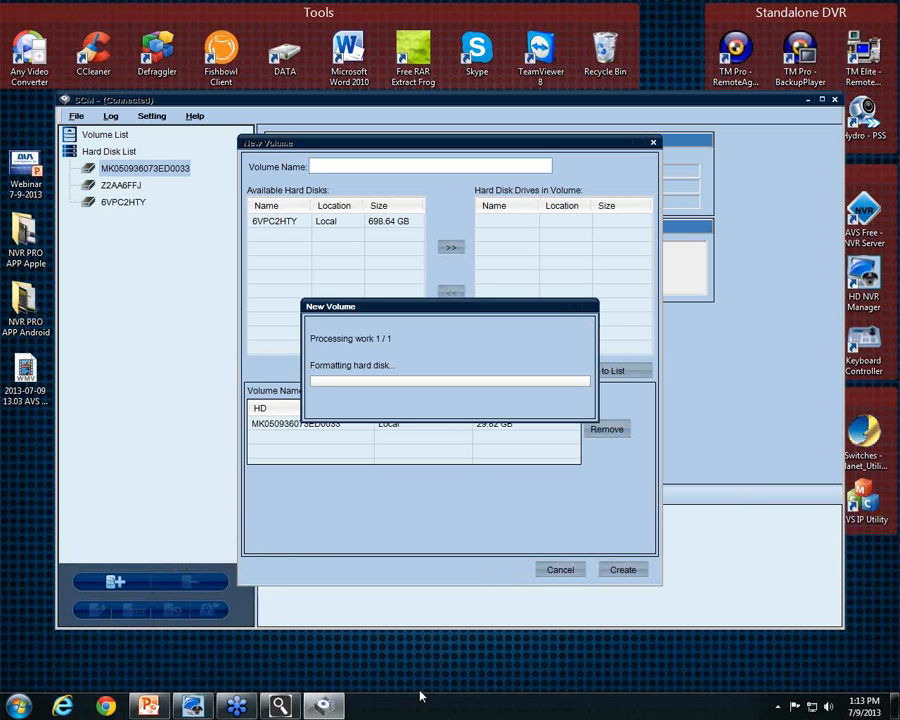
{"action": "mouse_move", "coordinate": [476, 310]}
{"action": "left_mouse_down"}
{"action": "mouse_move", "coordinate": [468, 280]}
{"action": "mouse_move", "coordinate": [486, 251]}
{"action": "mouse_move", "coordinate": [476, 242]}
{"action": "mouse_move", "coordinate": [472, 310]}
{"action": "left_mouse_up"}
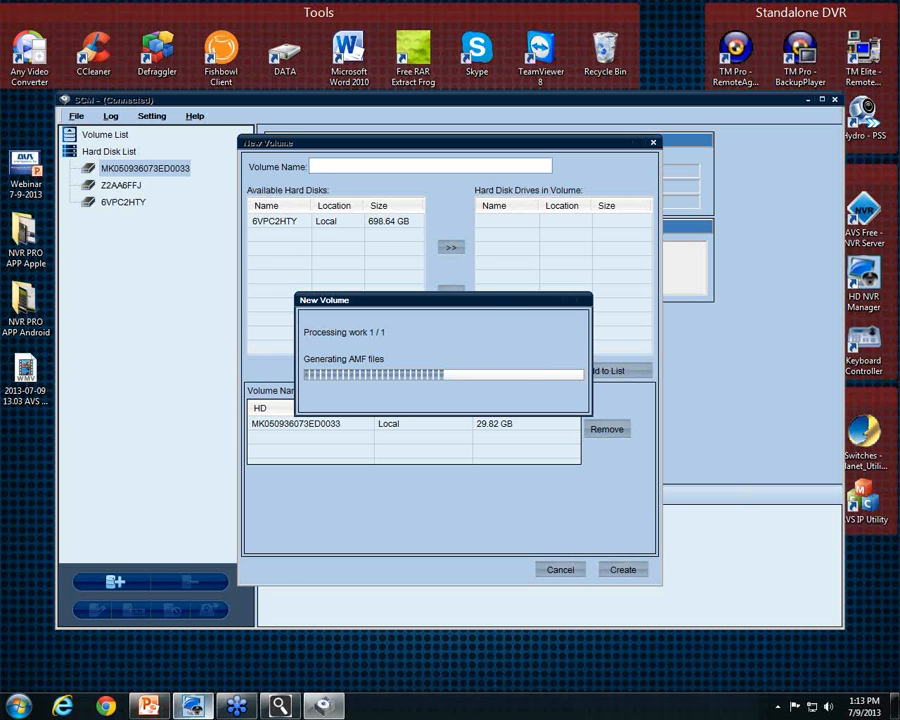
{"action": "mouse_move", "coordinate": [193, 706]}
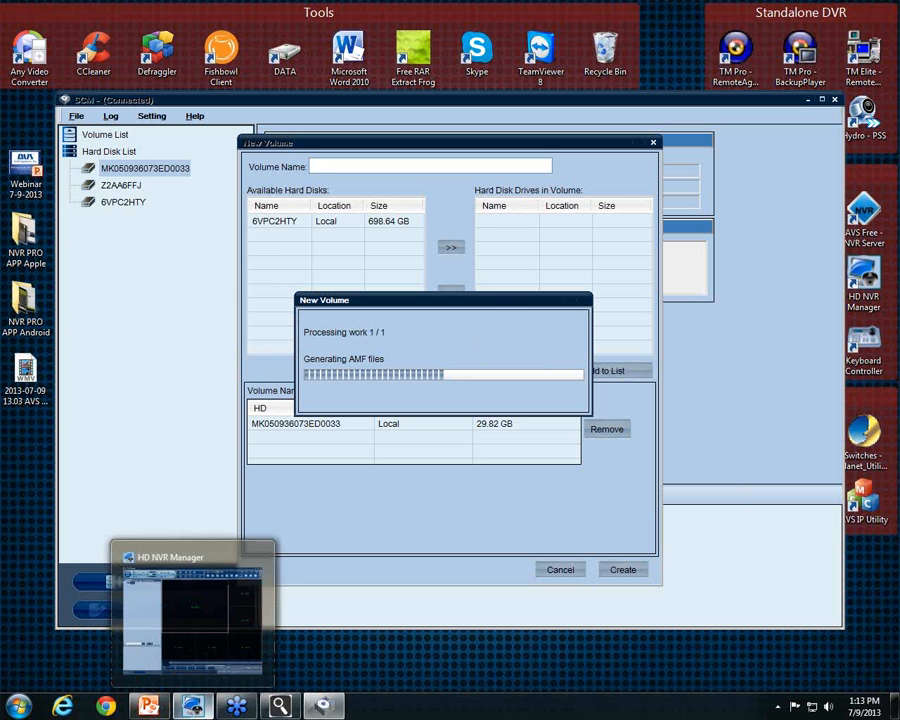
{"action": "left_click", "coordinate": [152, 706]}
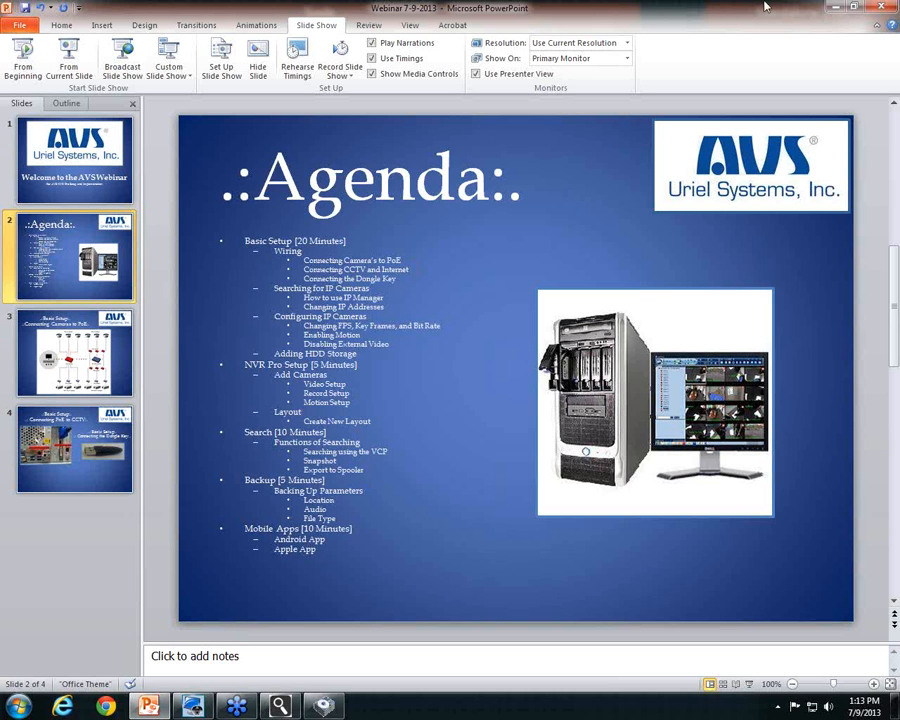
{"action": "left_click", "coordinate": [838, 7]}
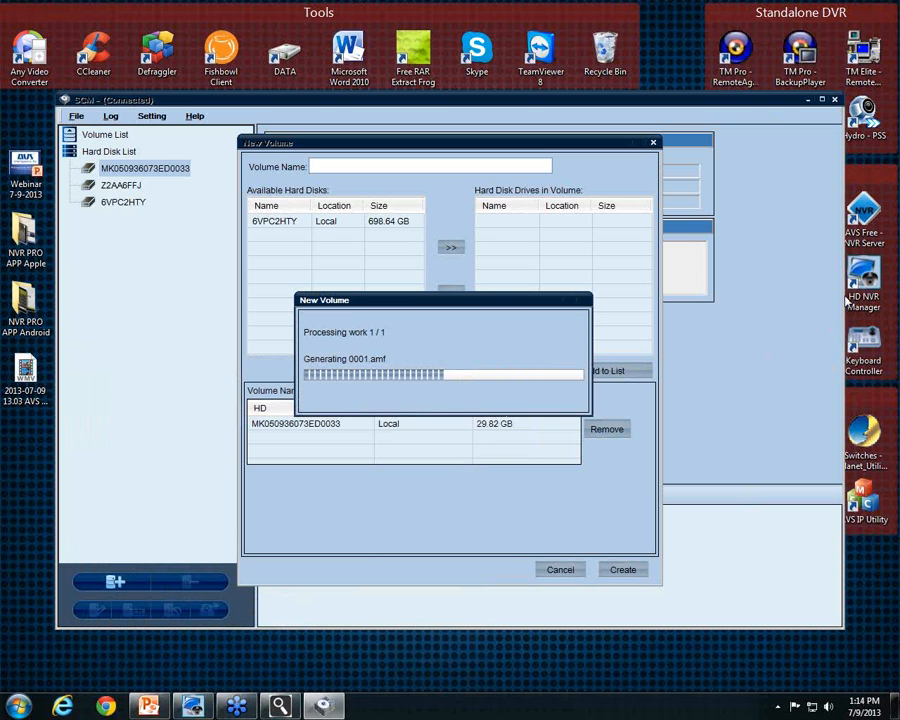
Put HD NVR Manager into configuration mode and start adding a new camera
{"action": "left_click", "coordinate": [194, 706]}
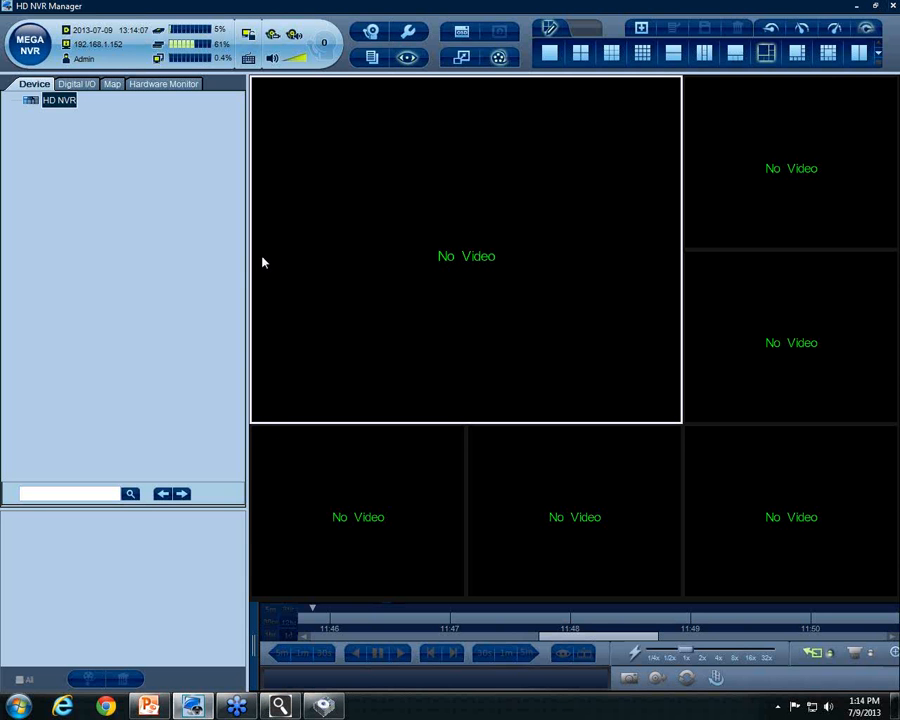
{"action": "left_click", "coordinate": [410, 36]}
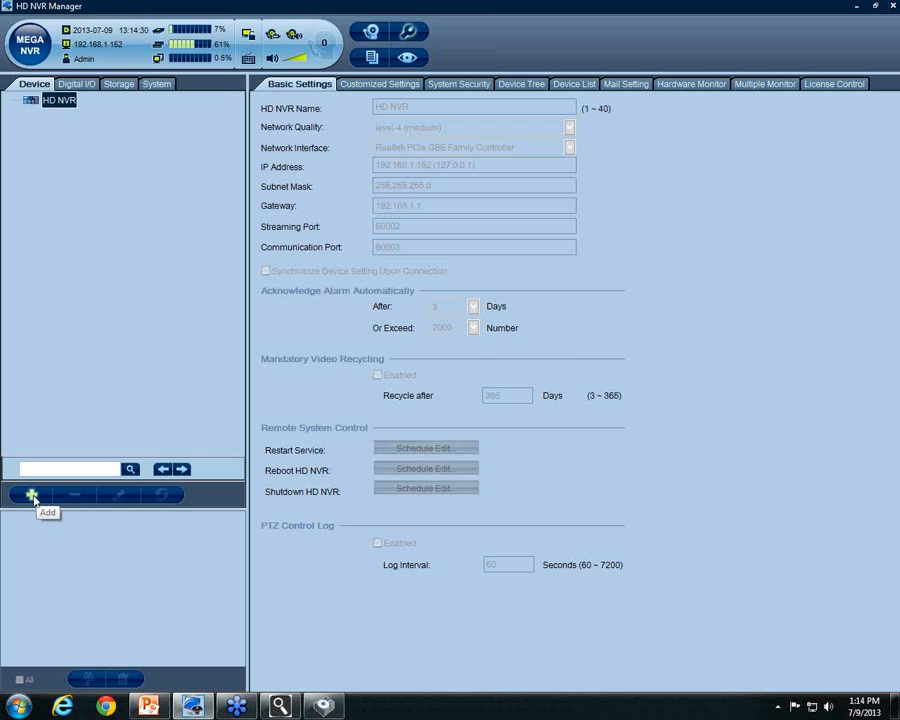
{"action": "left_click", "coordinate": [32, 495]}
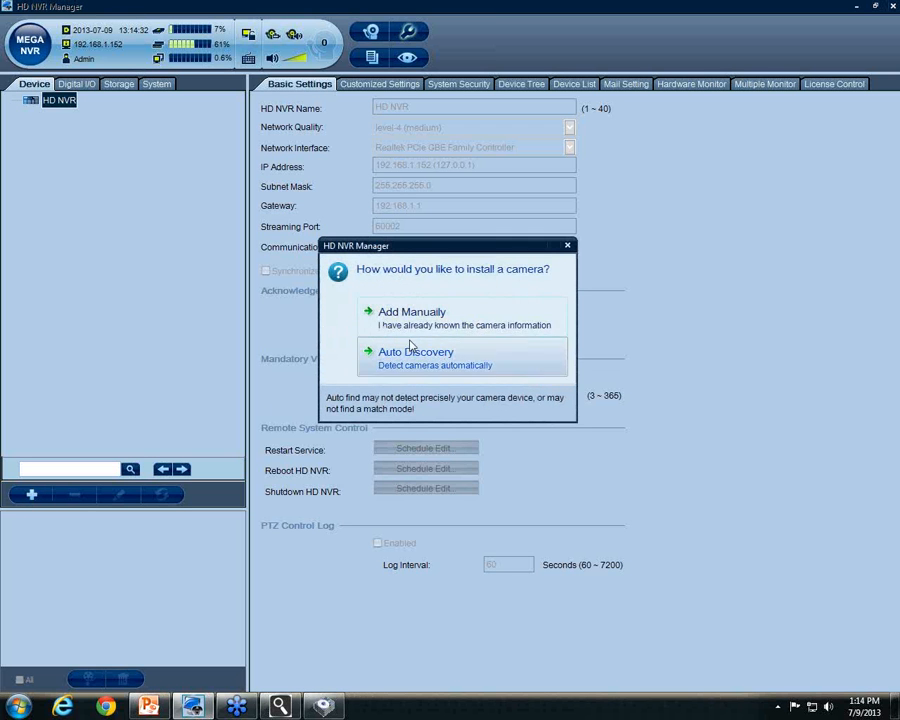
Add a camera manually with vendor AVS and IP address 192.168.1.71
{"action": "left_click", "coordinate": [435, 322]}
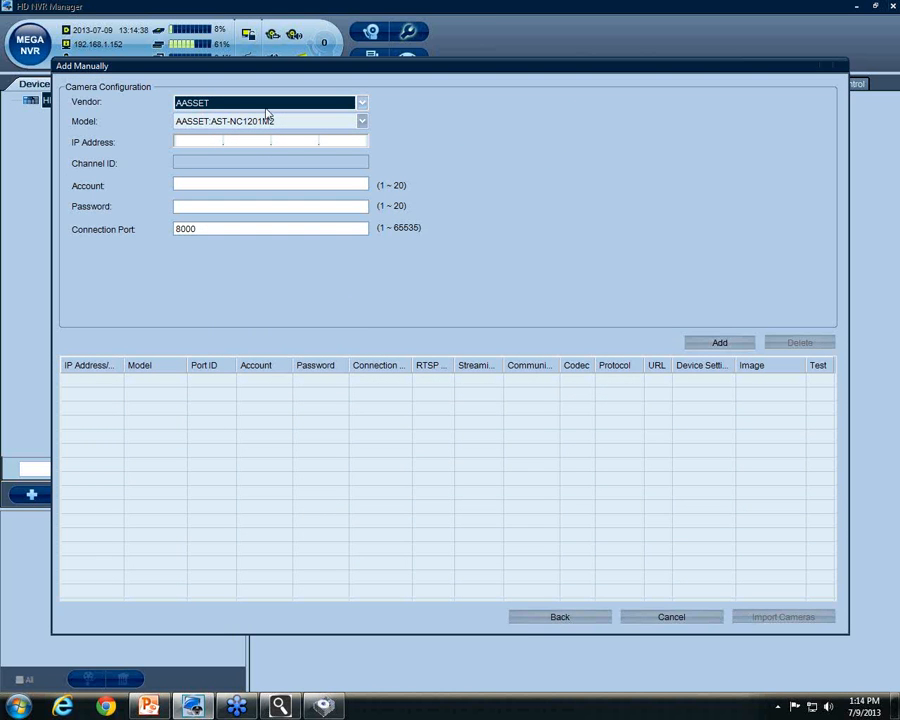
{"action": "left_click", "coordinate": [363, 104]}
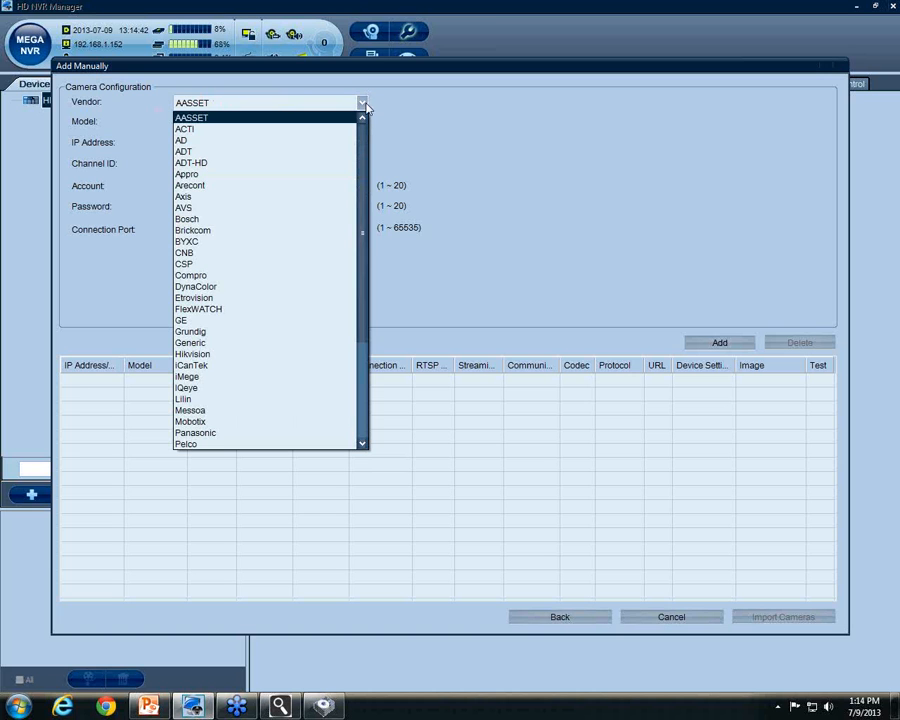
{"action": "left_click", "coordinate": [195, 210]}
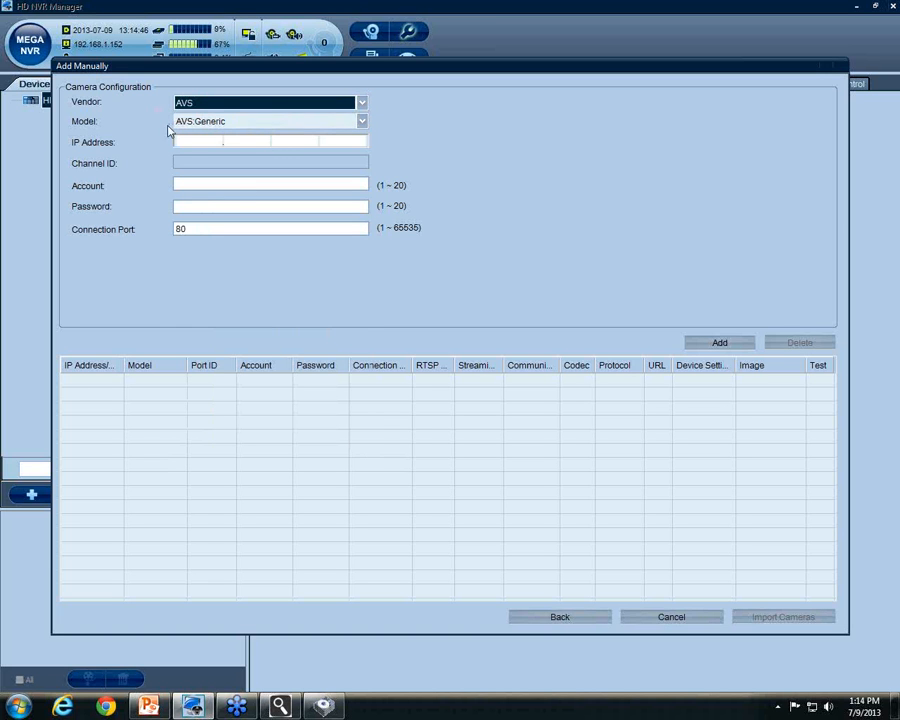
{"action": "left_click", "coordinate": [207, 143]}
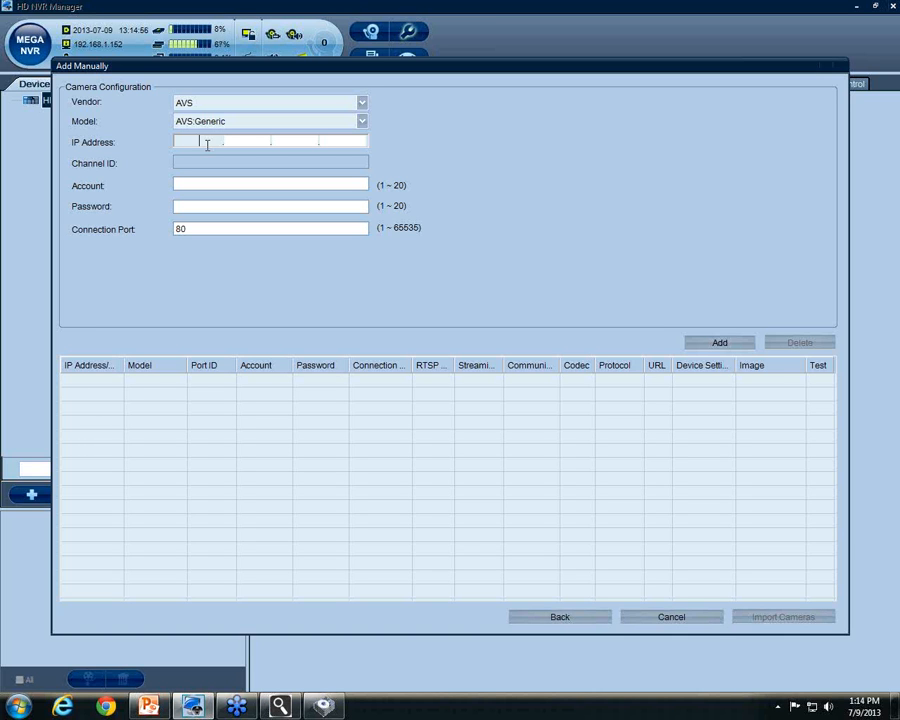
{"action": "type", "text": "2.168.1.71"}
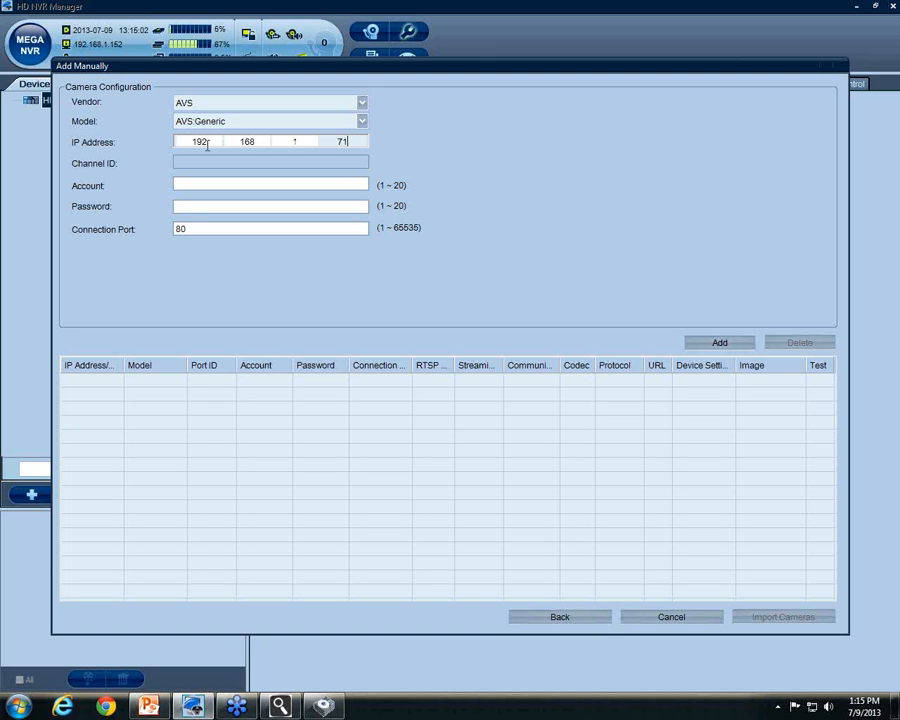
Enter the camera's account name and password, set port 8071, add it and import it
{"action": "key", "text": "Tab"}
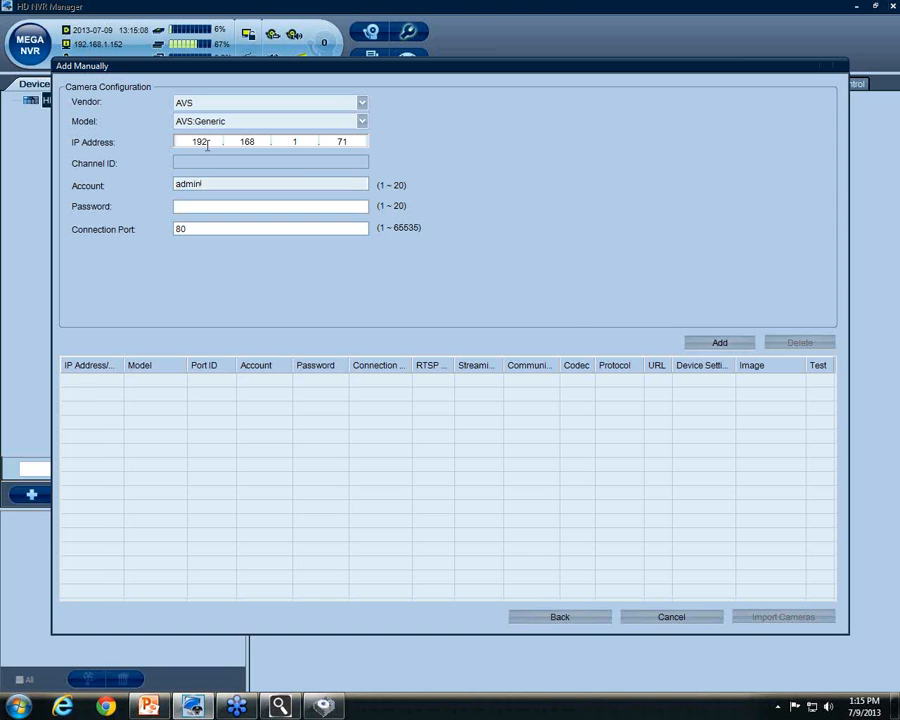
{"action": "type", "text": "admin"}
{"action": "key", "text": "Tab"}
{"action": "type", "text": "•••••"}
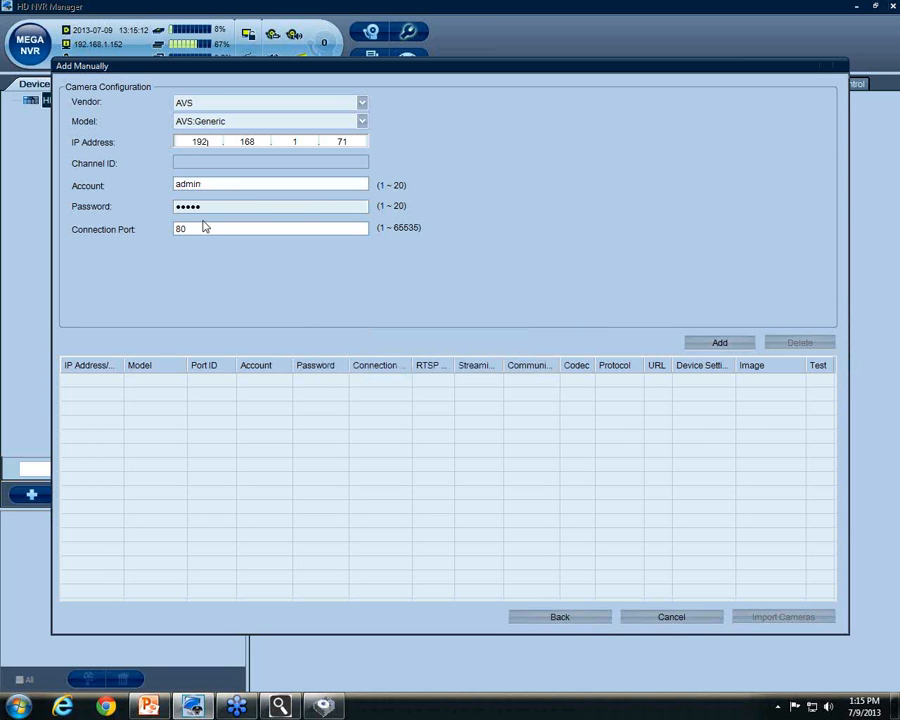
{"action": "left_click", "coordinate": [212, 228]}
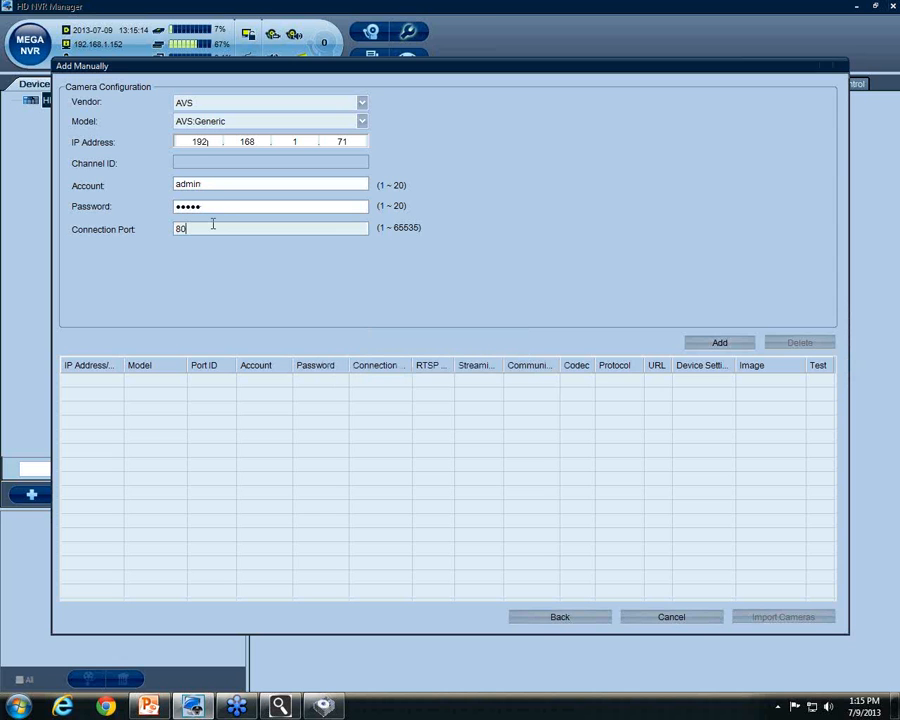
{"action": "left_click", "coordinate": [721, 343]}
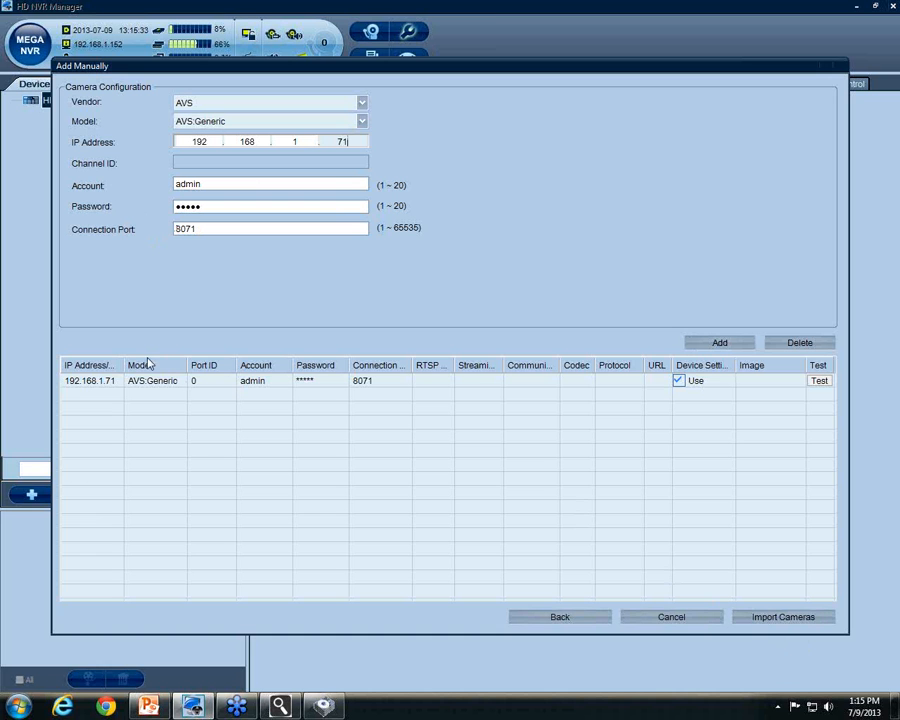
{"action": "left_click", "coordinate": [800, 620]}
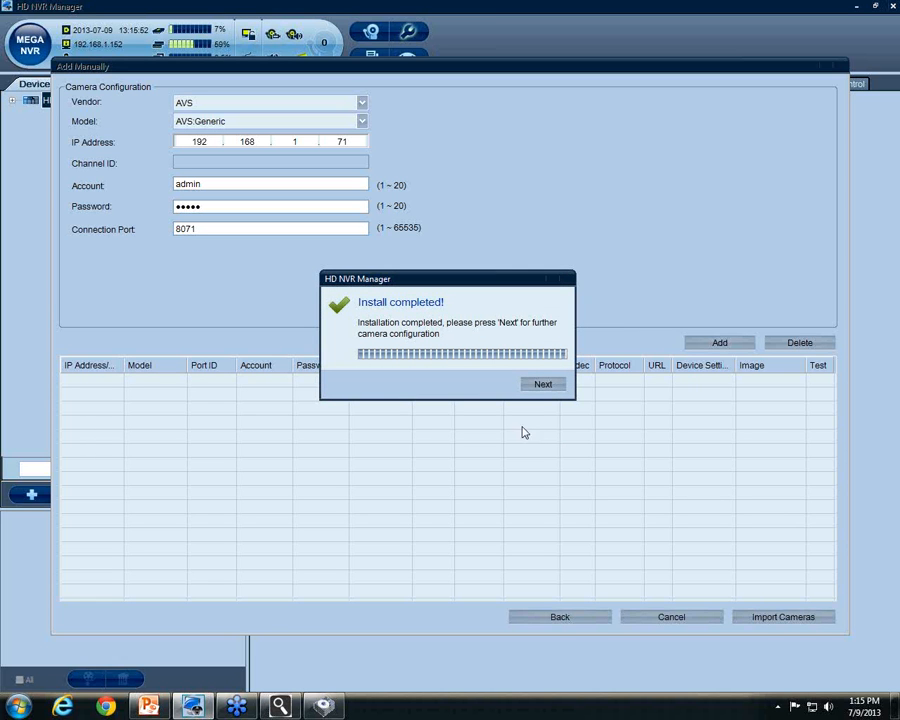
Continue past Install completed to the configuration window for camera 192.168.1.71
{"action": "left_click", "coordinate": [540, 386]}
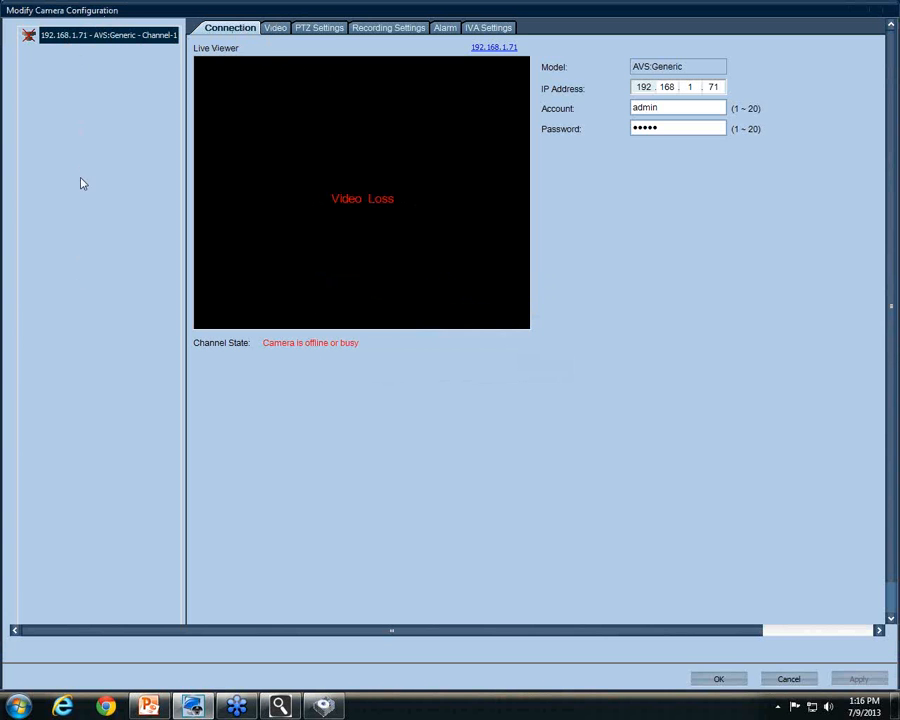
Choose the Generic profile in the camera's video settings
{"action": "left_click", "coordinate": [276, 33]}
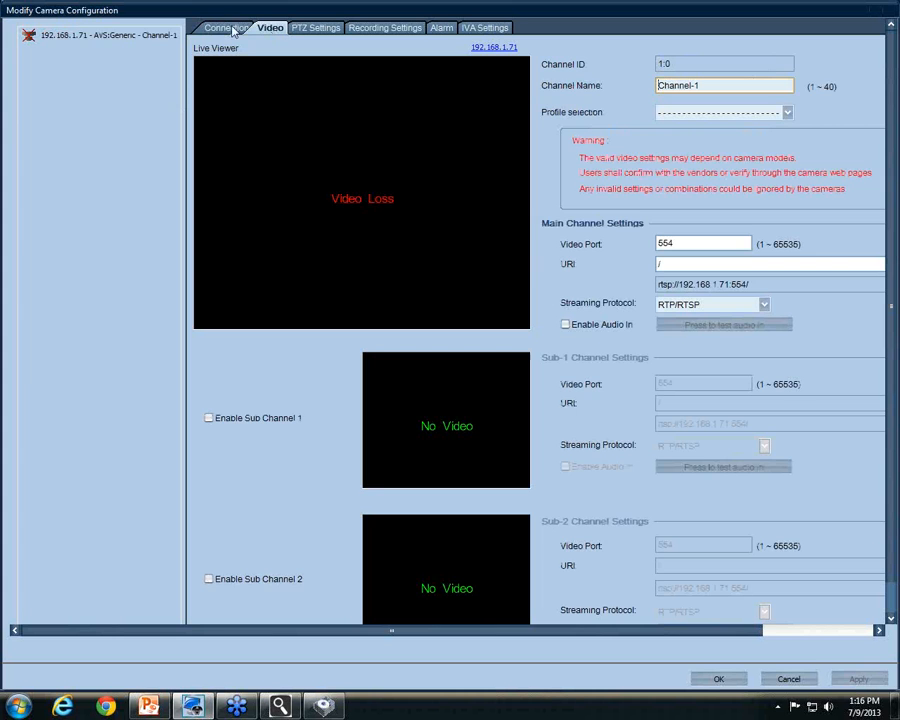
{"action": "left_click", "coordinate": [230, 30]}
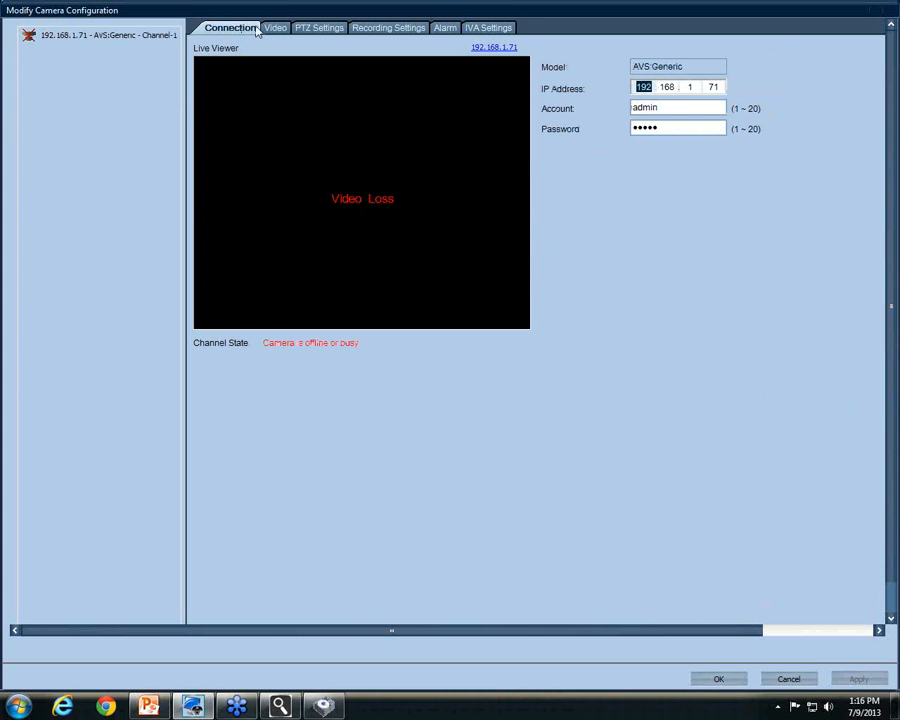
{"action": "left_click", "coordinate": [264, 30]}
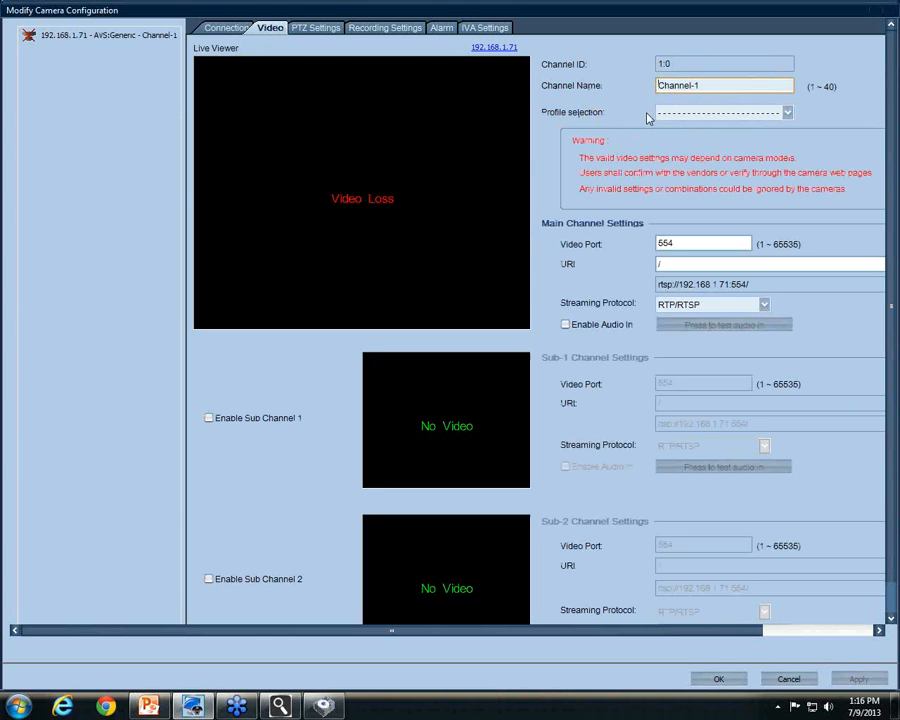
{"action": "left_click", "coordinate": [787, 113]}
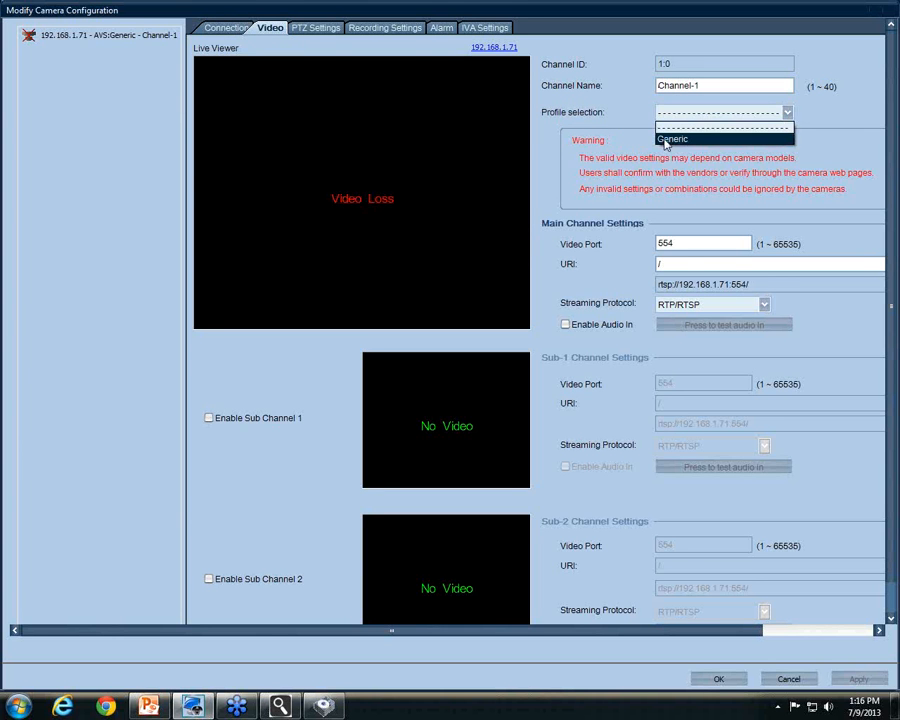
{"action": "left_click", "coordinate": [676, 138]}
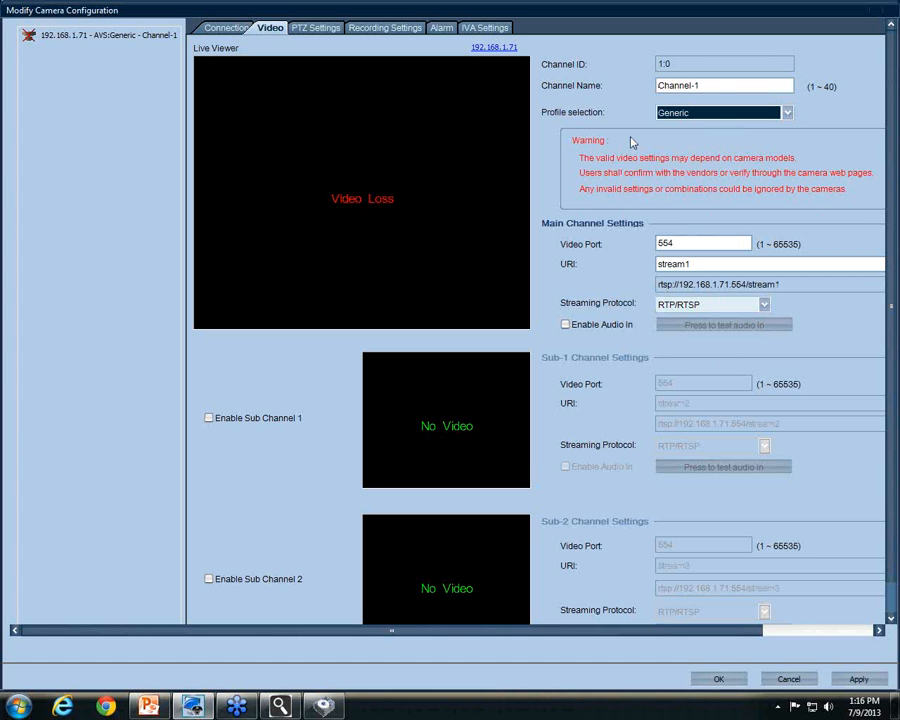
Rename the channel 'Camera Test', set video port 9071 and RTP over RTSP, and apply
{"action": "left_click_drag", "start_coordinate": [716, 87], "coordinate": [655, 85]}
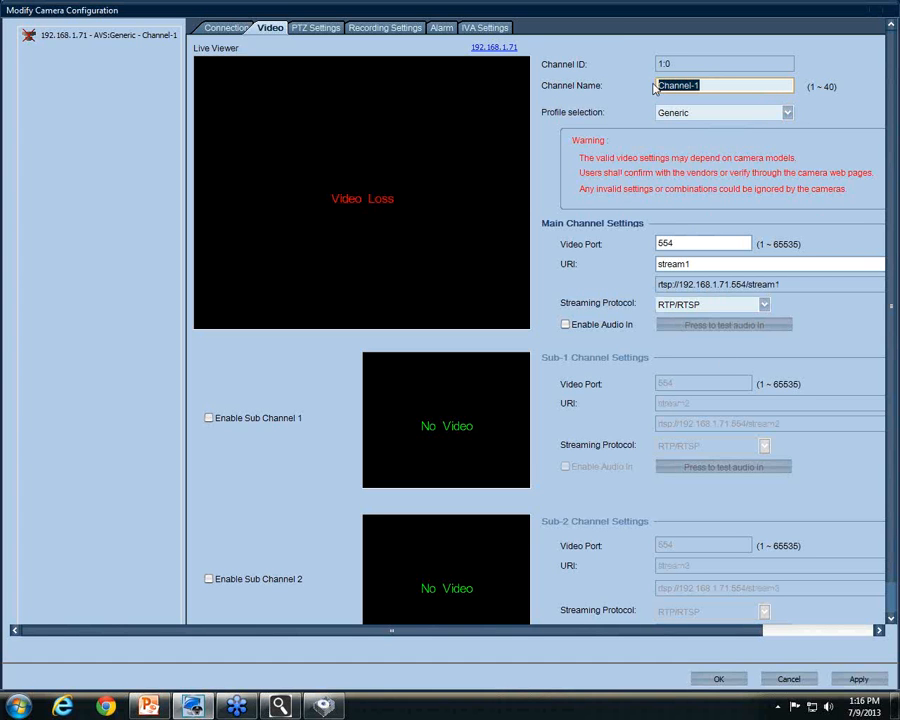
{"action": "type", "text": "Camera Test"}
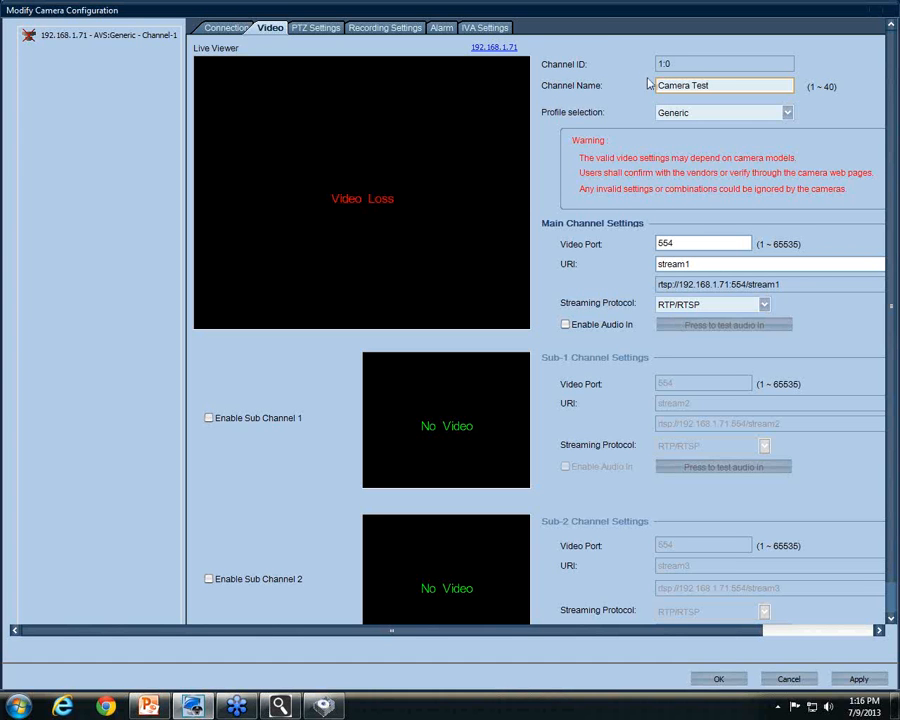
{"action": "left_click_drag", "start_coordinate": [698, 244], "coordinate": [648, 250]}
{"action": "type", "text": "9071"}
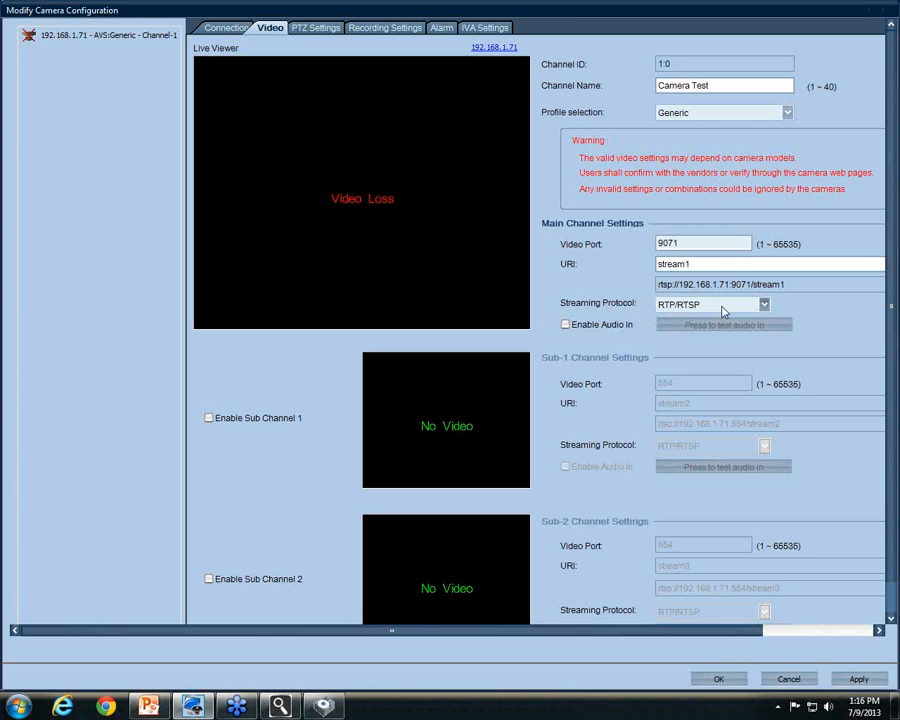
{"action": "left_click", "coordinate": [705, 305]}
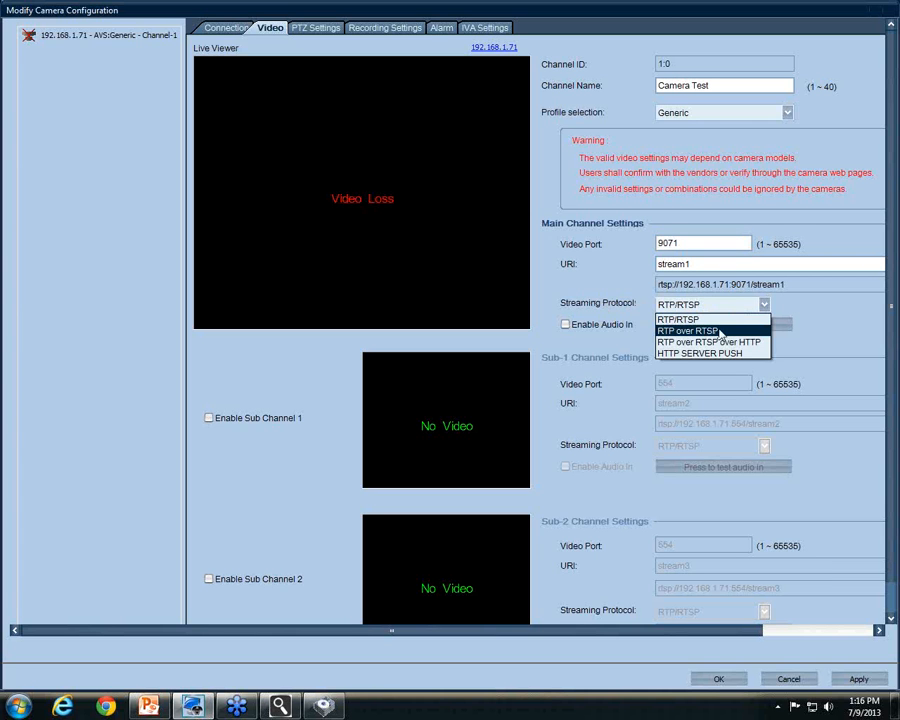
{"action": "left_click", "coordinate": [719, 332]}
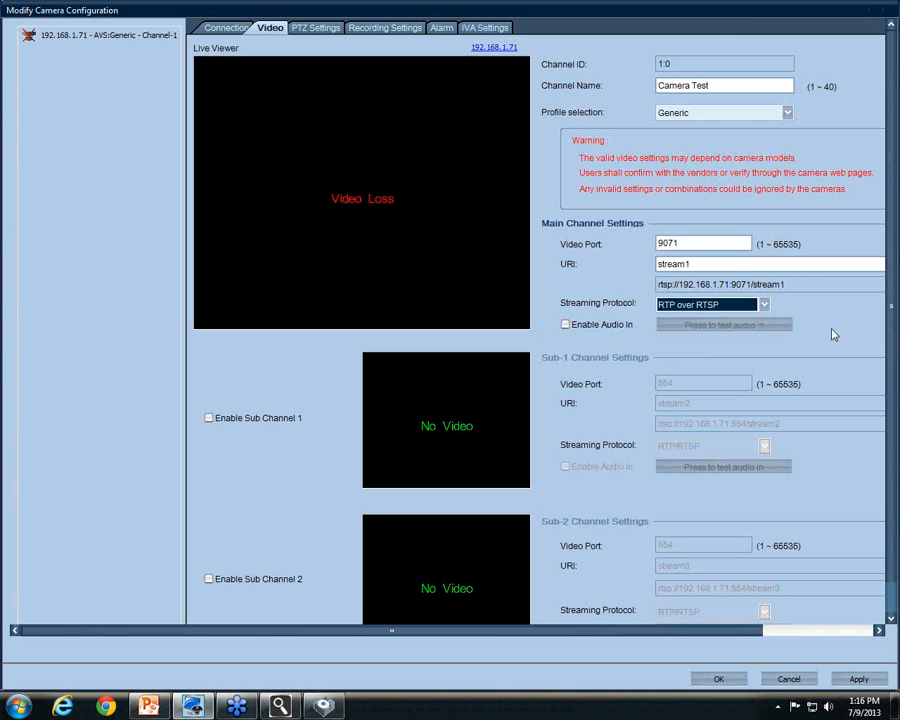
{"action": "left_click", "coordinate": [859, 681]}
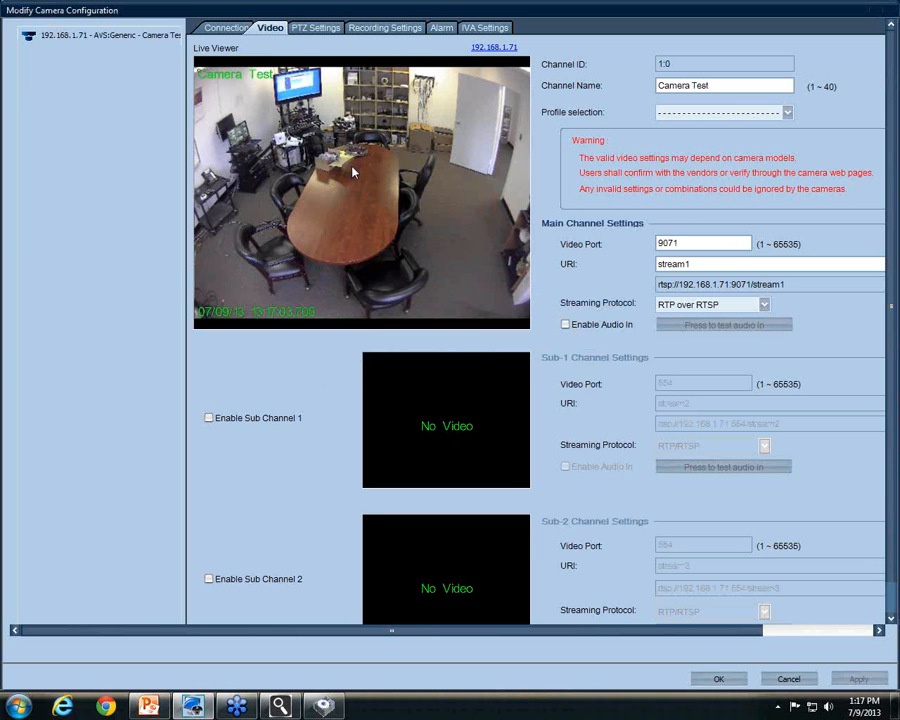
Assign storage volume DATA1 to the camera's recording, closing the storage manager, and apply
{"action": "left_click", "coordinate": [379, 30]}
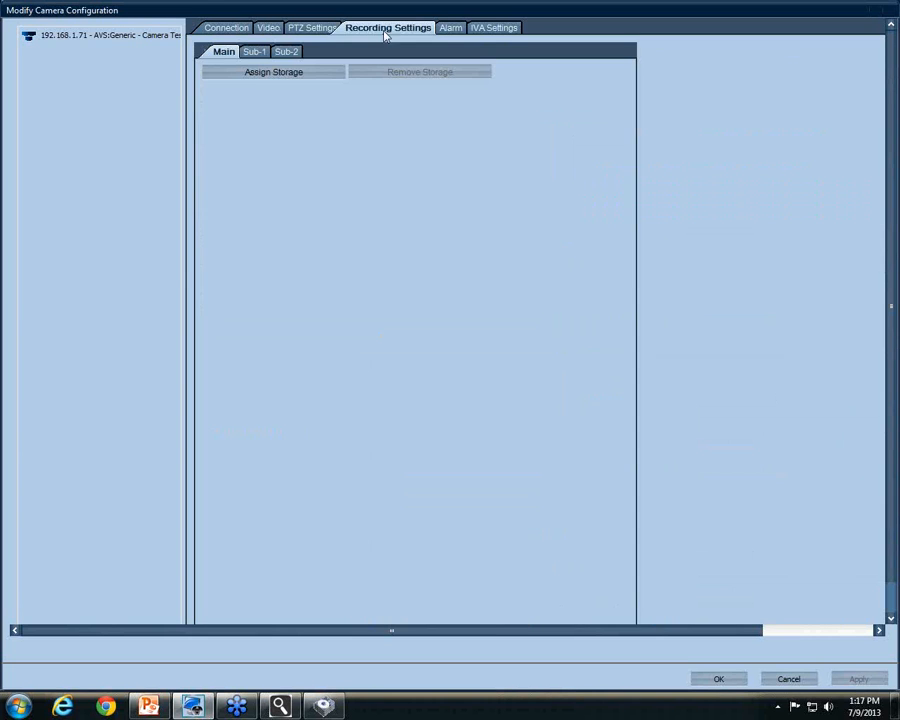
{"action": "left_click", "coordinate": [301, 76]}
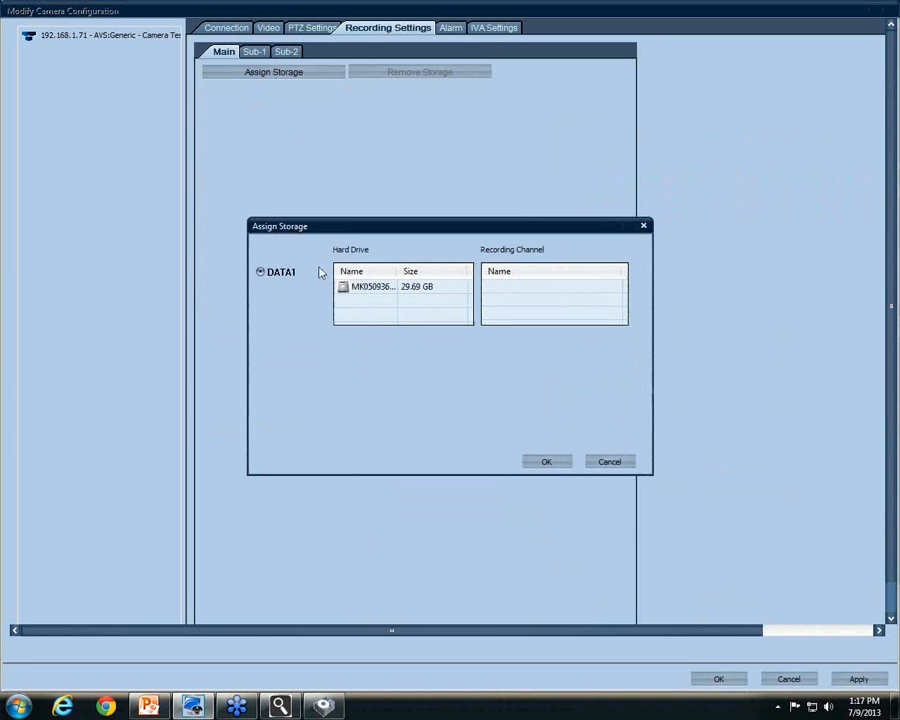
{"action": "left_click", "coordinate": [318, 708]}
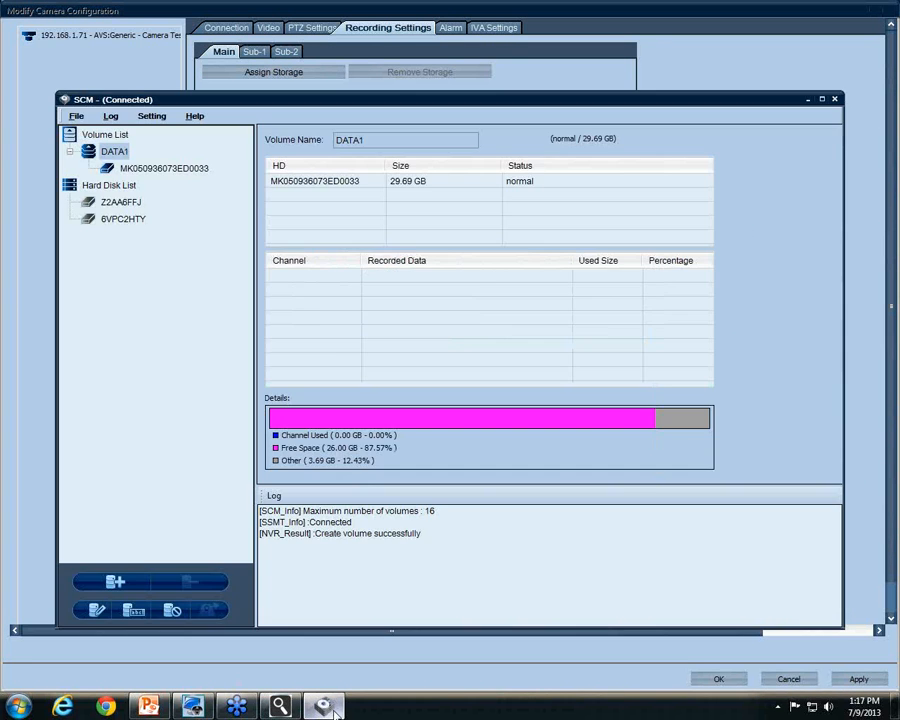
{"action": "left_click", "coordinate": [835, 99]}
{"action": "left_click", "coordinate": [448, 394]}
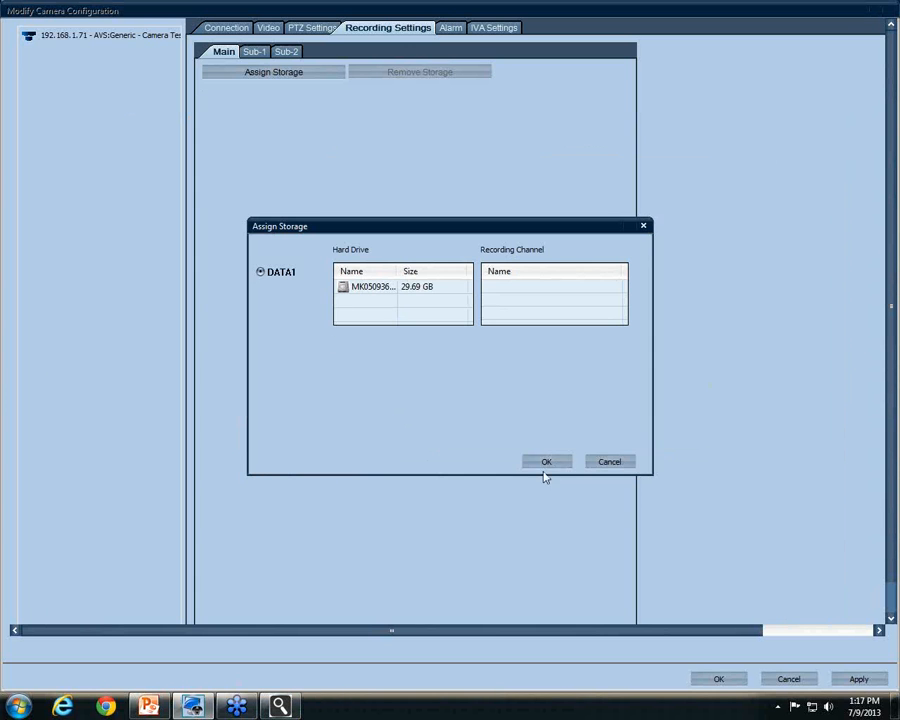
{"action": "left_click", "coordinate": [553, 463]}
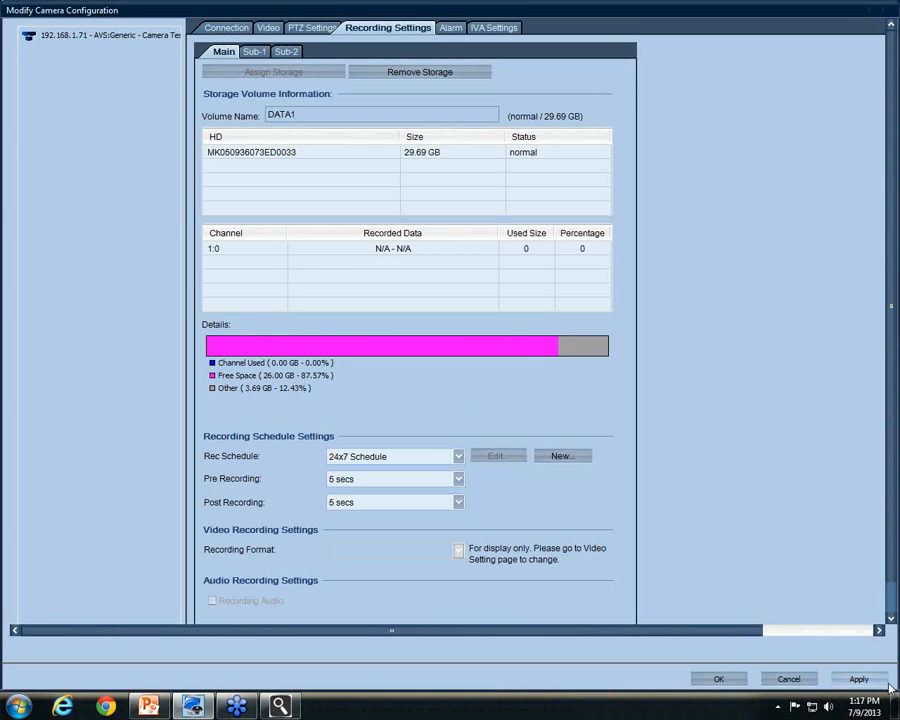
{"action": "left_click", "coordinate": [857, 679]}
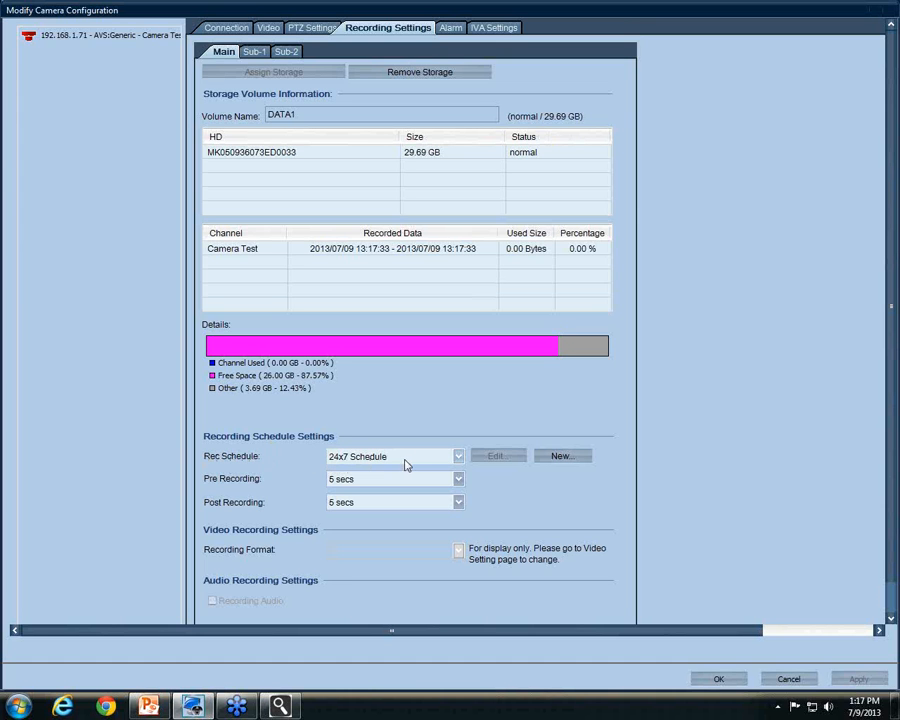
Turn off the camera's recording schedule and apply
{"action": "left_click", "coordinate": [454, 459]}
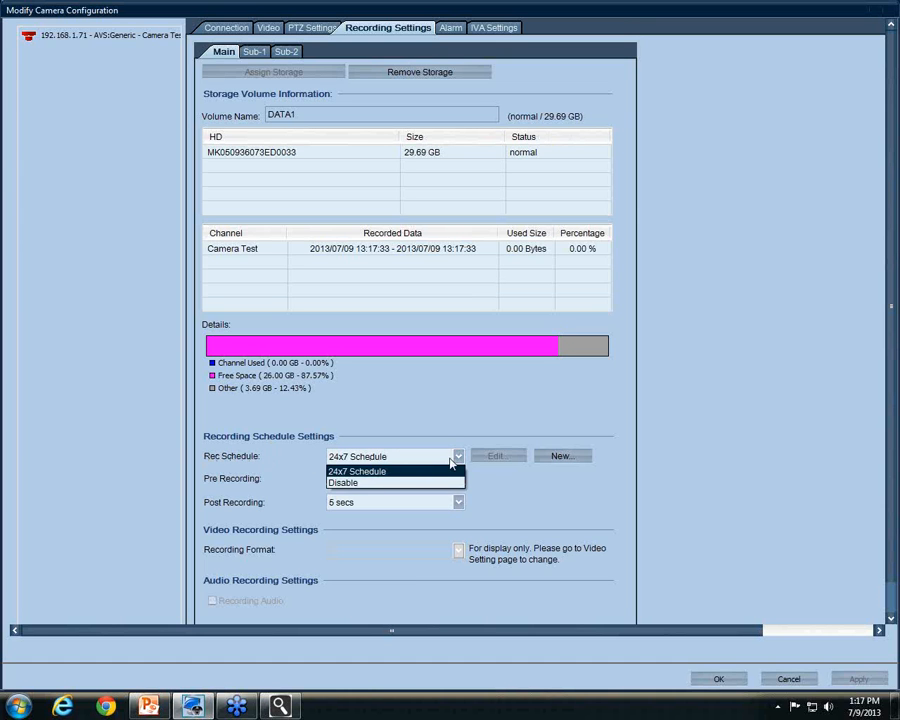
{"action": "left_click", "coordinate": [364, 484]}
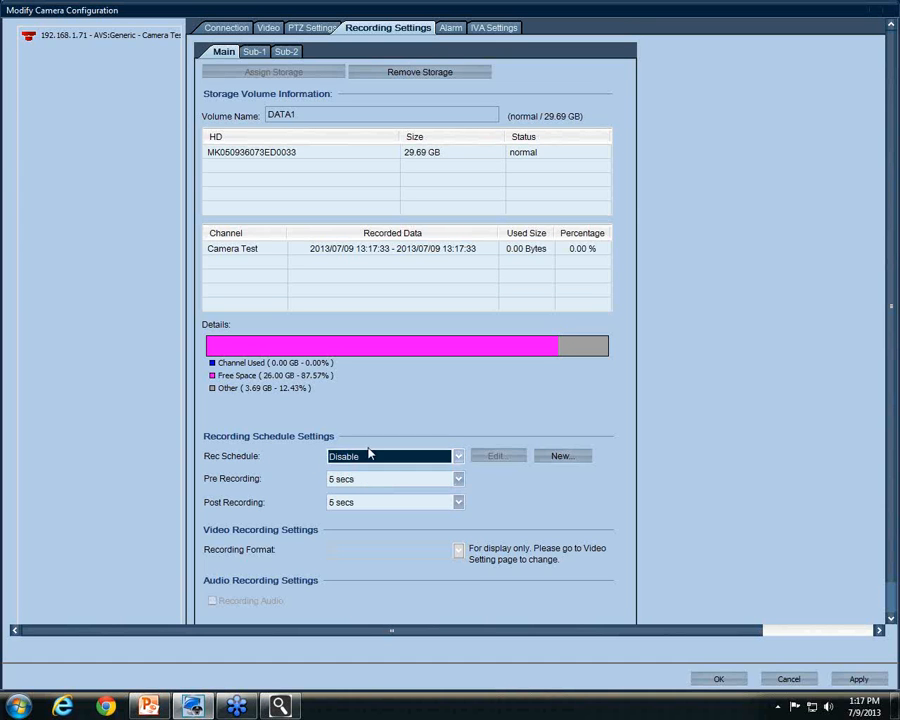
{"action": "left_click", "coordinate": [854, 678]}
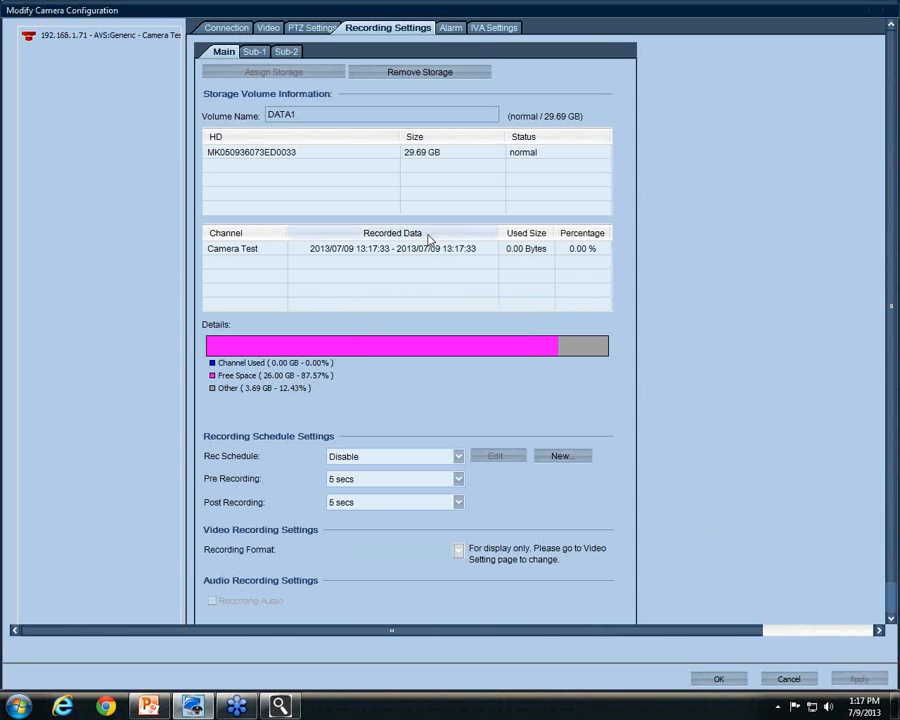
Make detected motion trigger recording and an alarm, and apply
{"action": "left_click", "coordinate": [452, 29]}
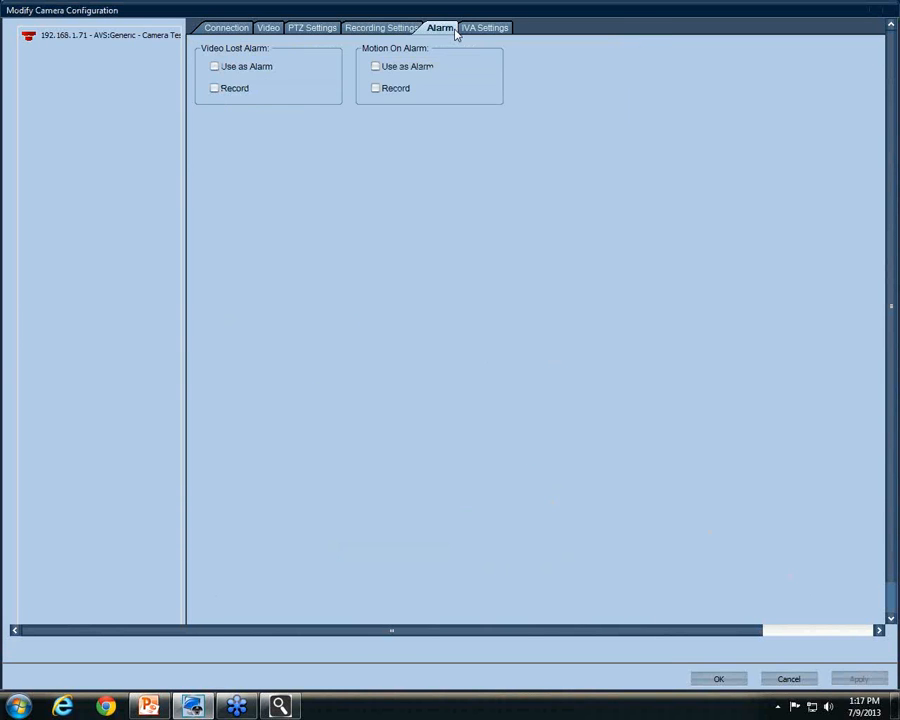
{"action": "left_click", "coordinate": [376, 90]}
{"action": "left_click", "coordinate": [377, 67]}
{"action": "left_click", "coordinate": [859, 679]}
Review the storage, PTZ and connection settings, then close the camera configuration with OK
{"action": "left_click", "coordinate": [368, 31]}
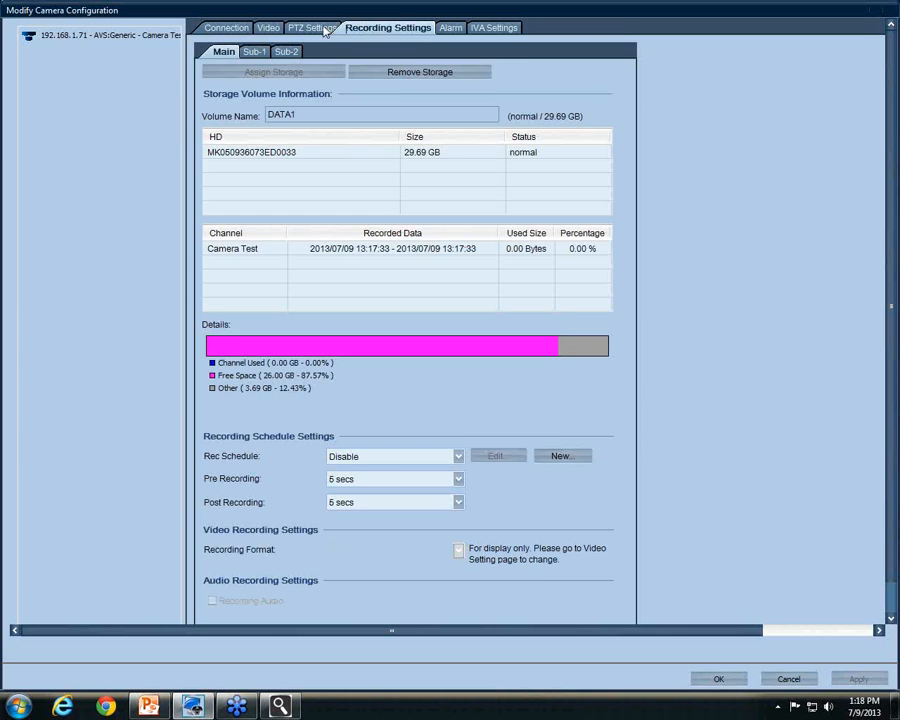
{"action": "left_click", "coordinate": [322, 30]}
{"action": "left_click", "coordinate": [226, 28]}
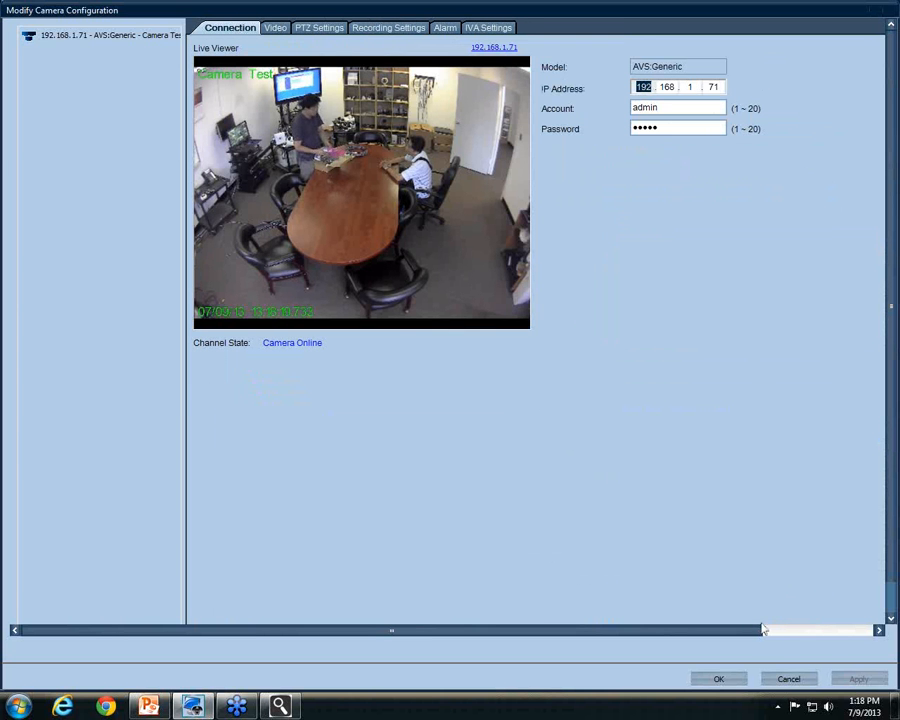
{"action": "left_click", "coordinate": [731, 683]}
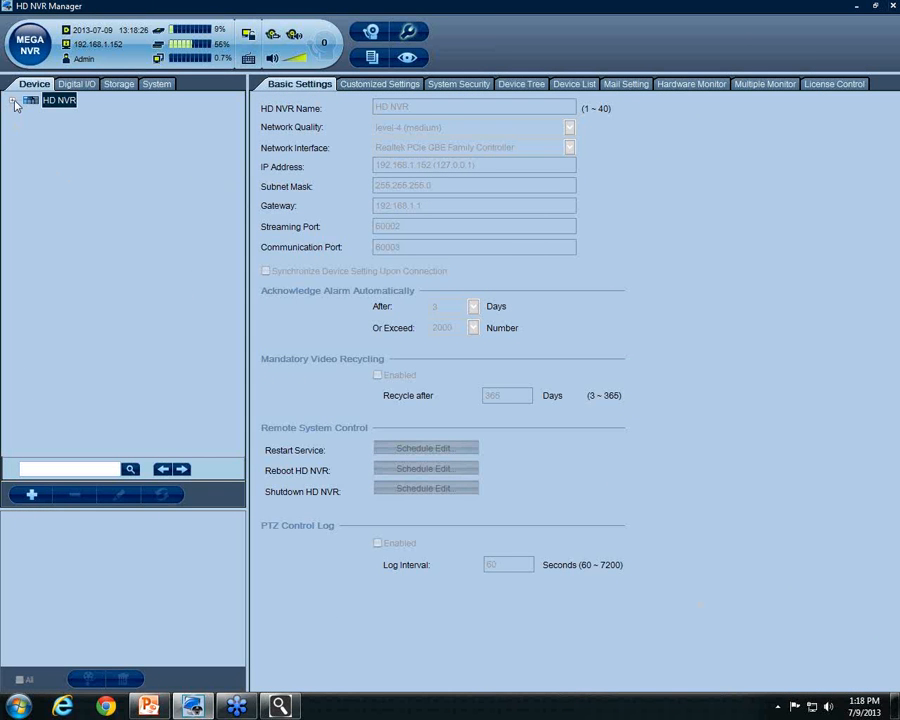
Switch to live view and try the single, four- and nine-pane layouts
{"action": "left_click", "coordinate": [14, 103]}
{"action": "left_click", "coordinate": [14, 103]}
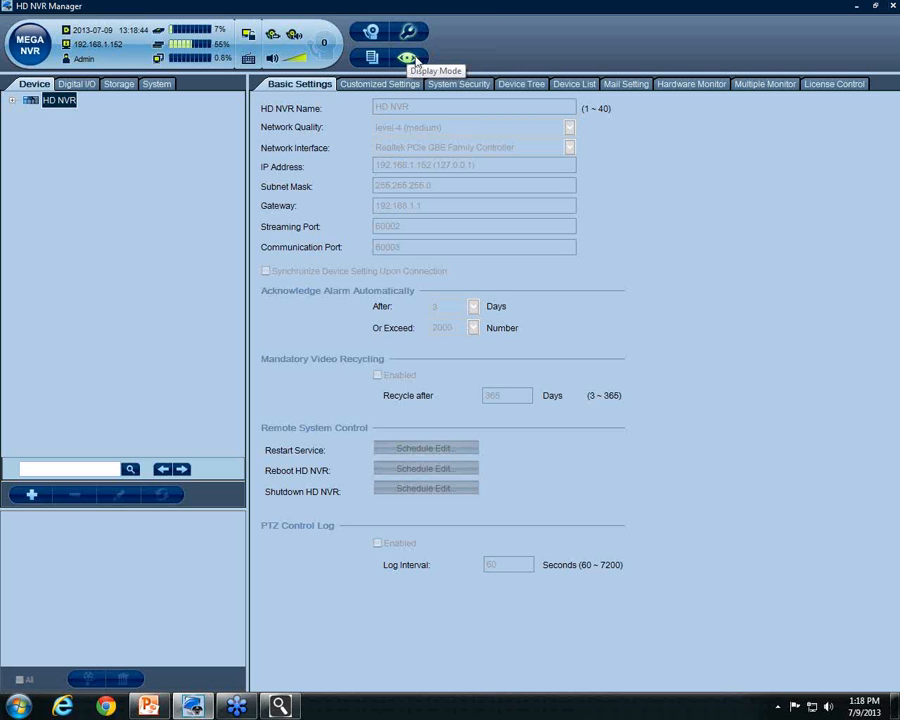
{"action": "left_click", "coordinate": [409, 60]}
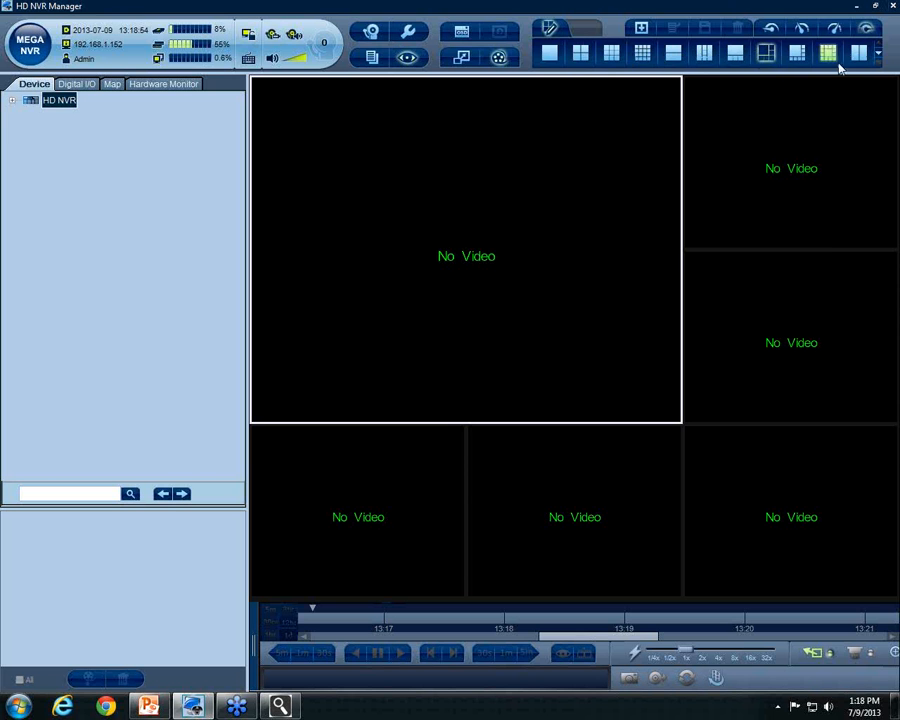
{"action": "left_click", "coordinate": [551, 54]}
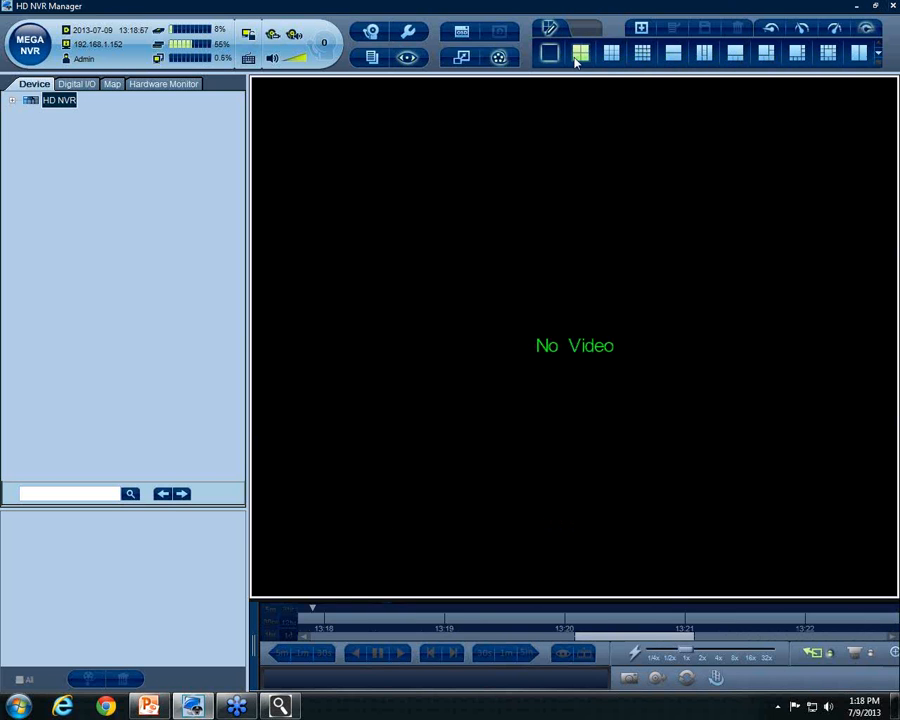
{"action": "left_click", "coordinate": [584, 56]}
{"action": "left_click", "coordinate": [612, 54]}
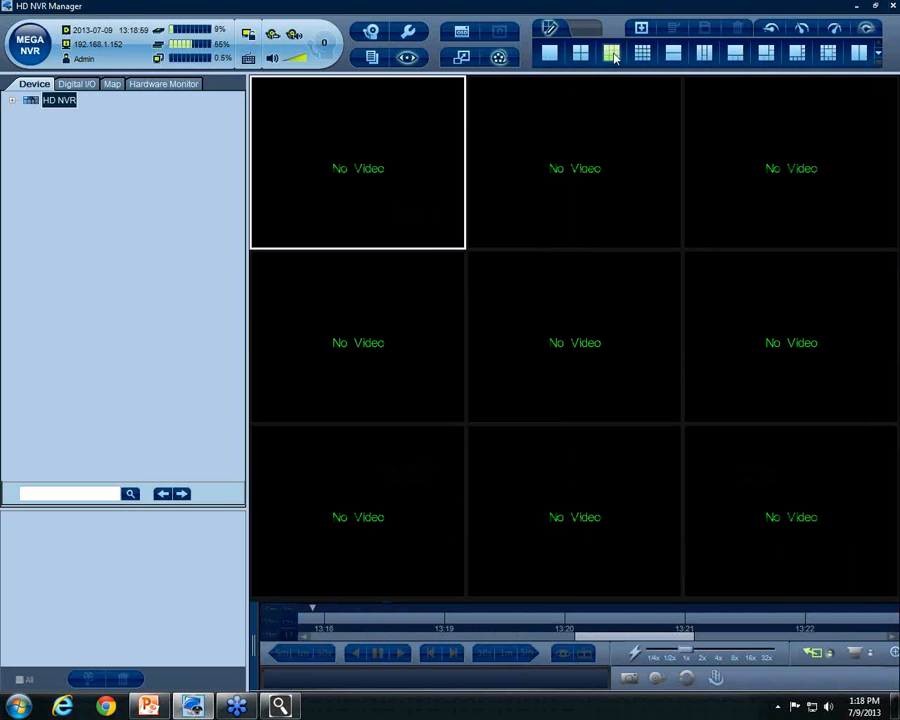
Choose the large-centre layout and drag Camera Test into the centre pane
{"action": "left_click", "coordinate": [879, 57]}
{"action": "left_click", "coordinate": [879, 57]}
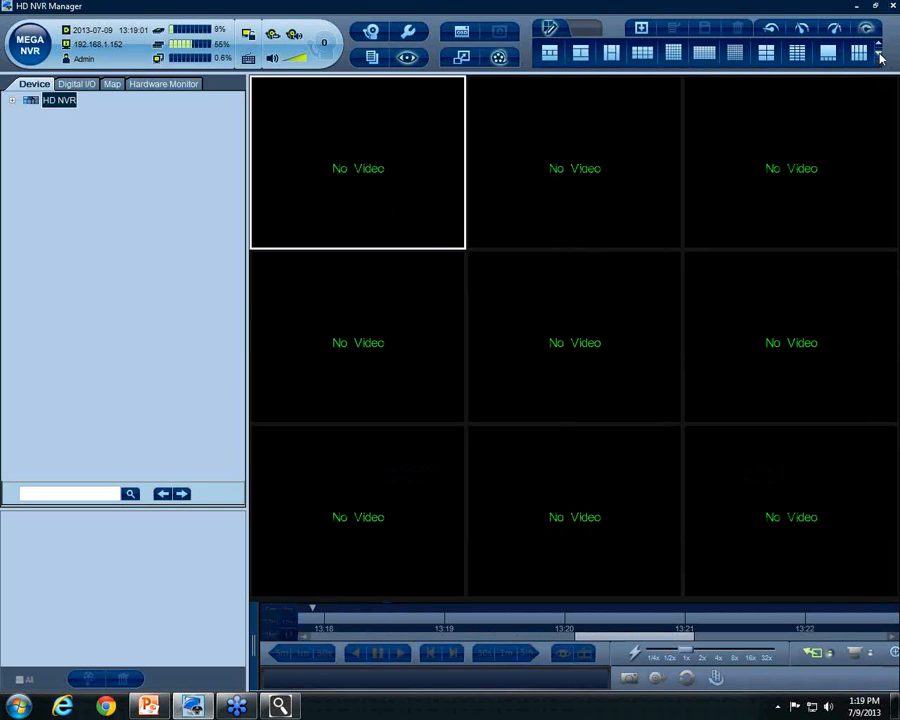
{"action": "left_click", "coordinate": [878, 45]}
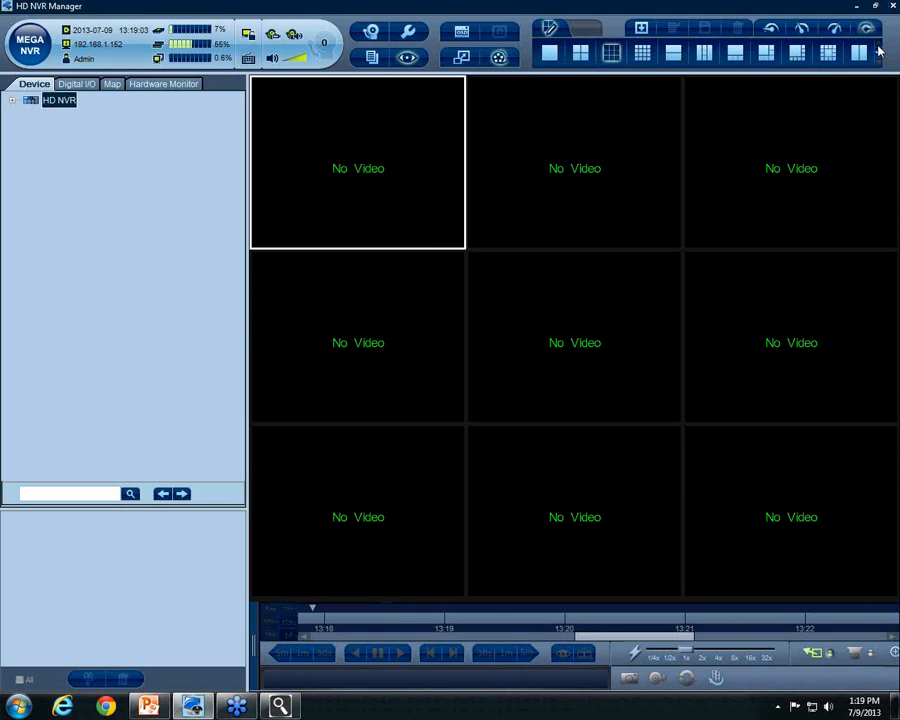
{"action": "left_click", "coordinate": [828, 54]}
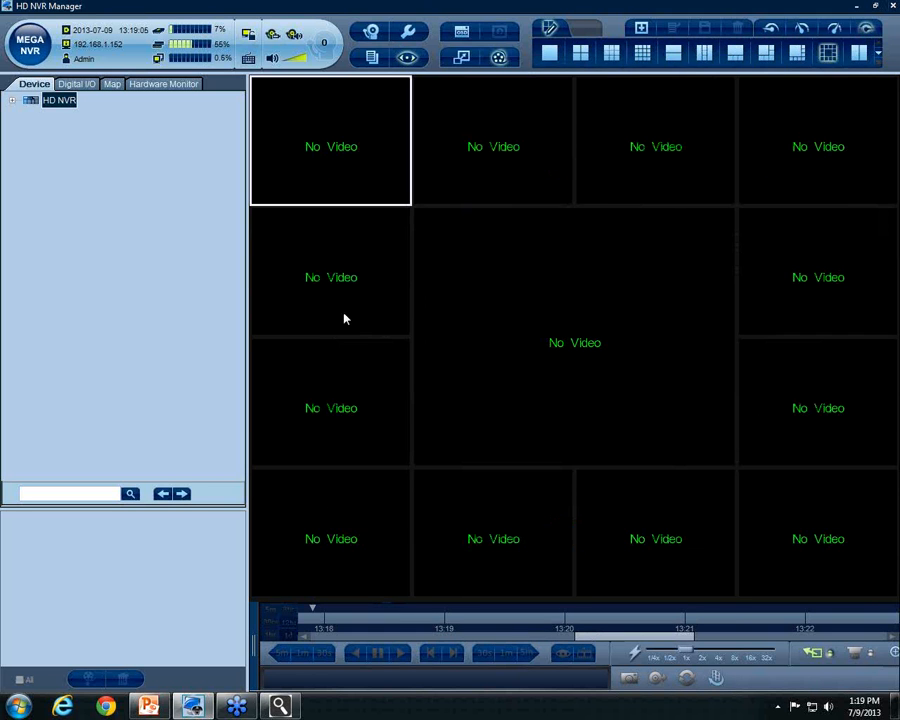
{"action": "left_click", "coordinate": [12, 101]}
{"action": "left_click_drag", "start_coordinate": [80, 122], "coordinate": [593, 313]}
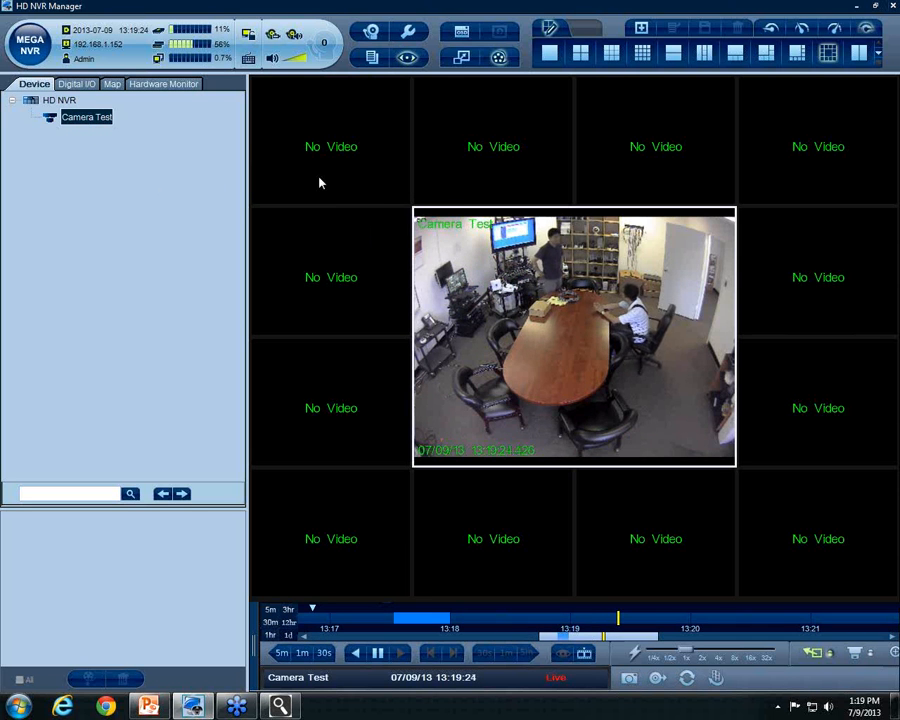
Save the layout as 'Pattern 1' and add Camera Test to the top-left and row-three left panes
{"action": "left_click", "coordinate": [641, 30]}
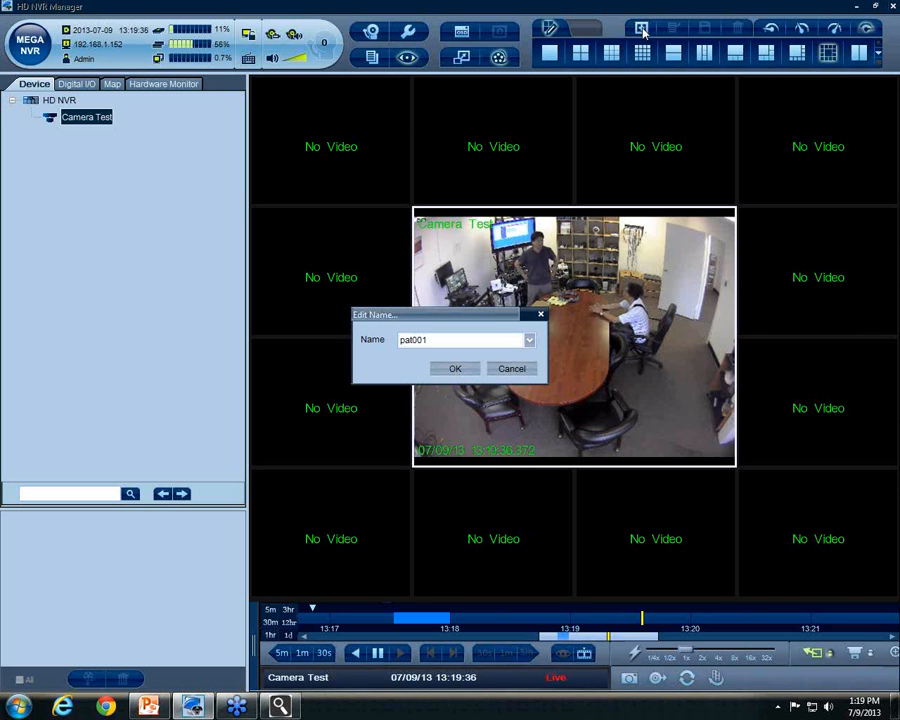
{"action": "left_click_drag", "start_coordinate": [434, 343], "coordinate": [401, 341]}
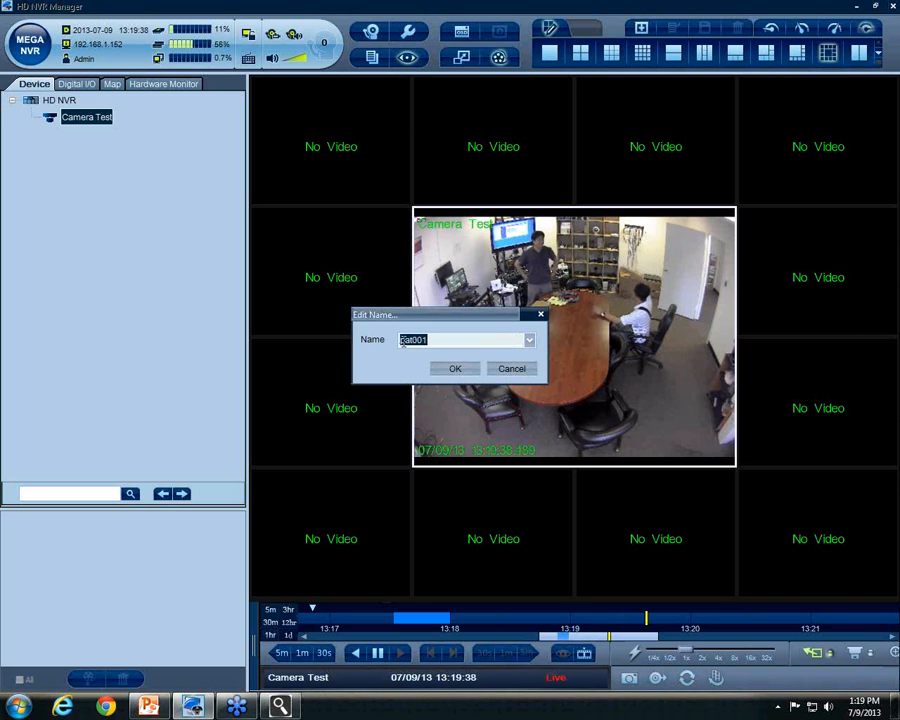
{"action": "type", "text": "Patte"}
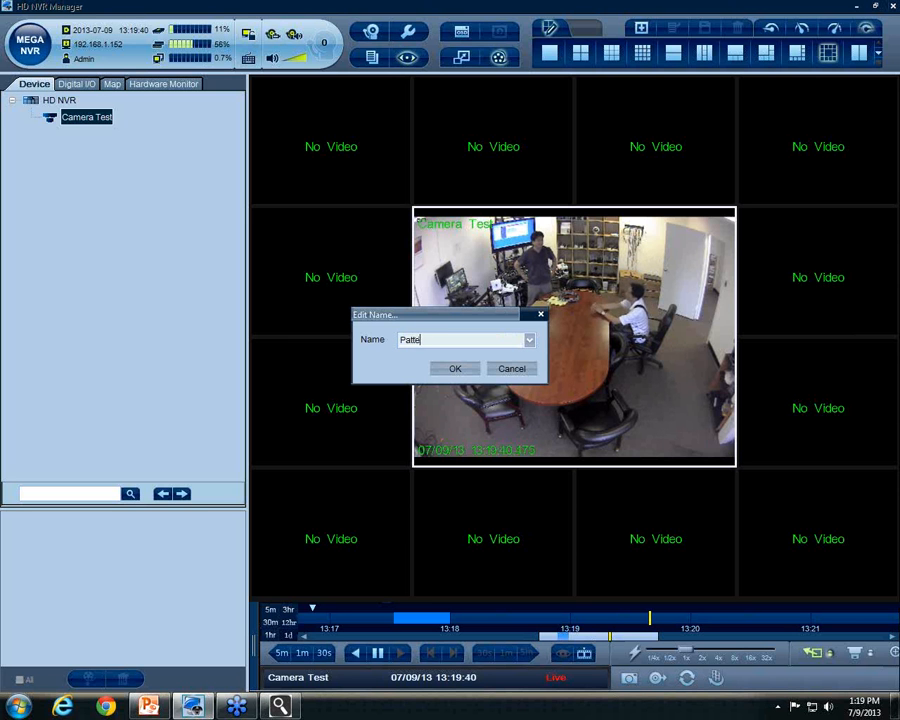
{"action": "type", "text": "rn 1"}
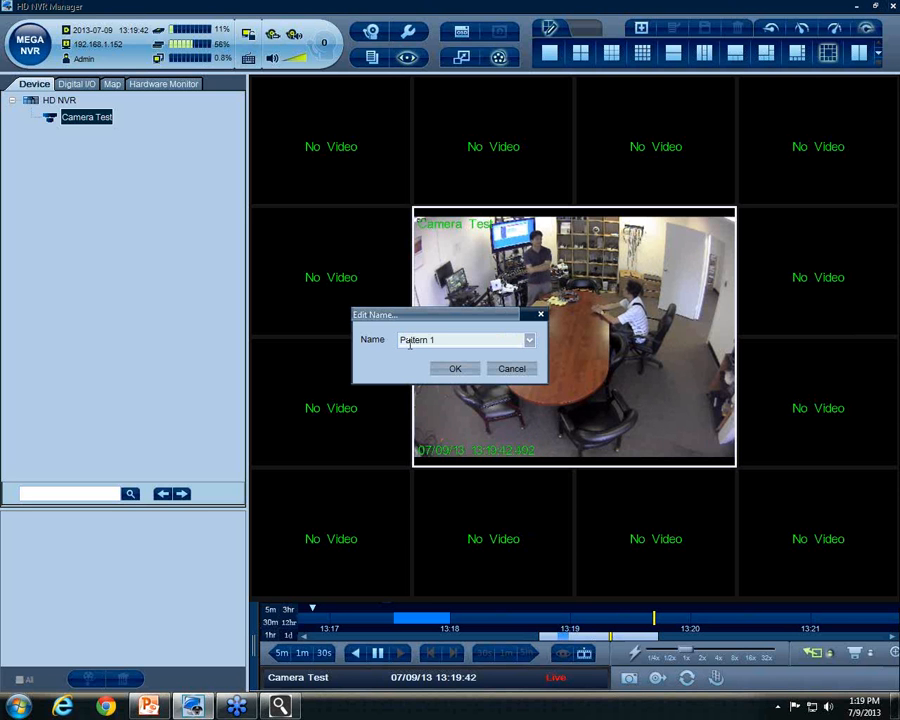
{"action": "left_click", "coordinate": [458, 369]}
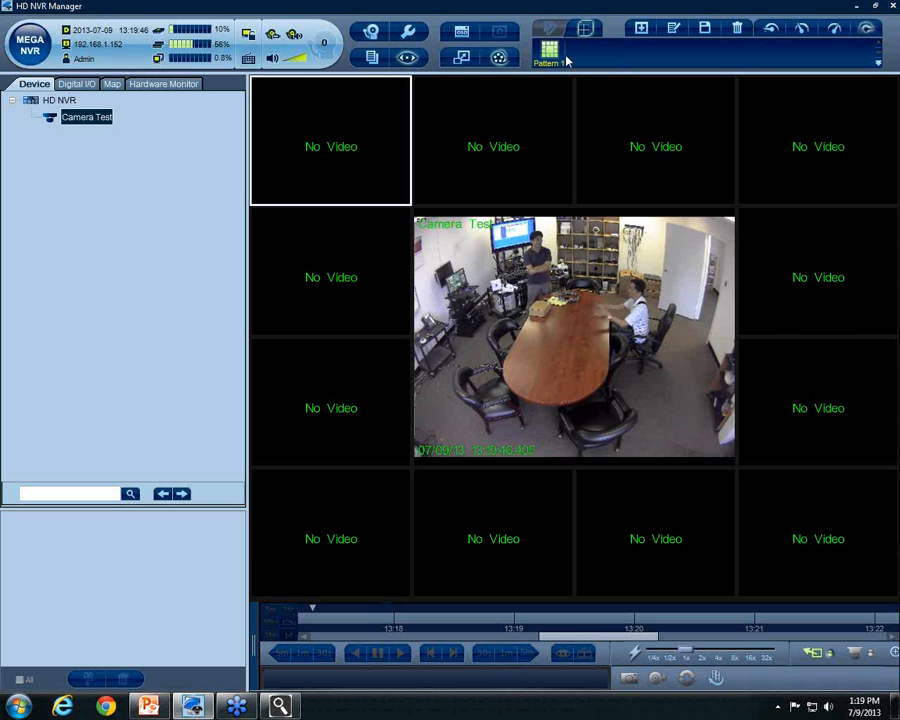
{"action": "left_click_drag", "start_coordinate": [84, 120], "coordinate": [305, 144]}
{"action": "left_click_drag", "start_coordinate": [100, 125], "coordinate": [292, 380]}
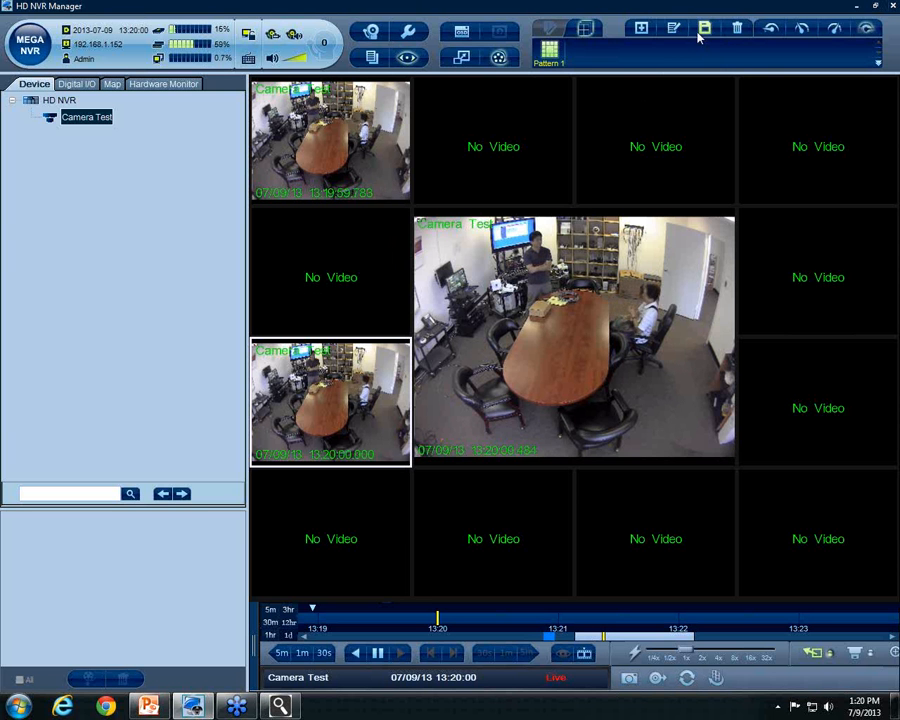
Pick the four-pane 1-2-1 layout, put Camera Test middle-left, and save it as 'Pattern 2'
{"action": "left_click", "coordinate": [551, 32]}
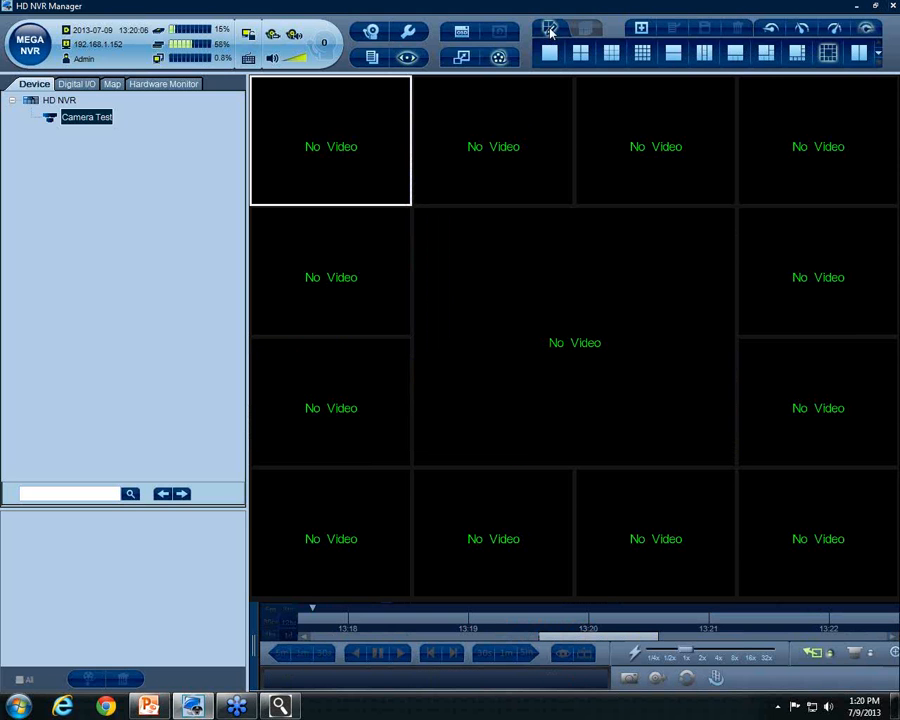
{"action": "left_click", "coordinate": [878, 58]}
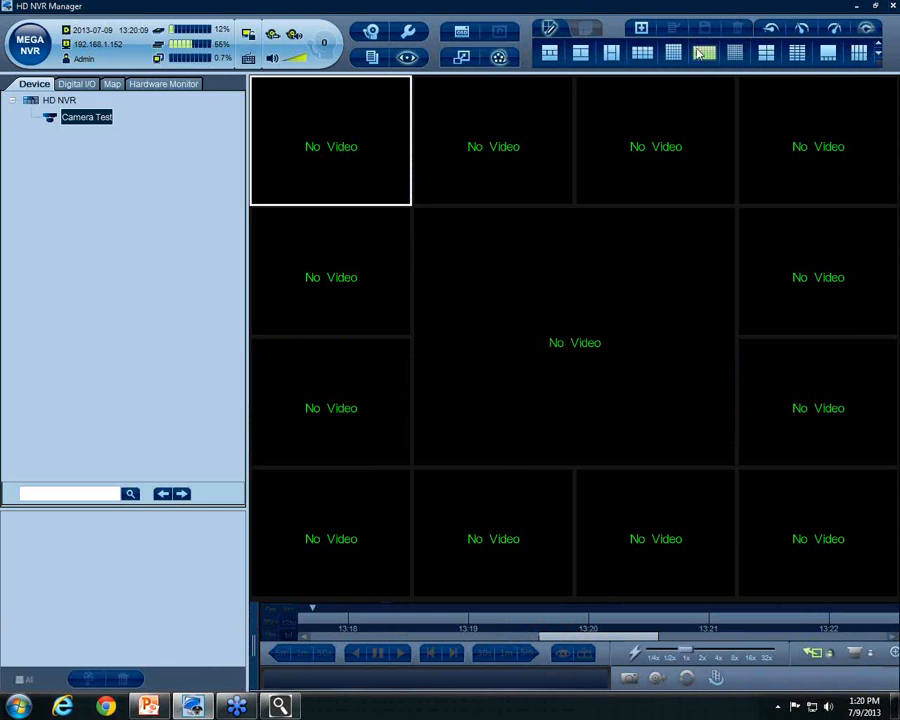
{"action": "left_click", "coordinate": [578, 54]}
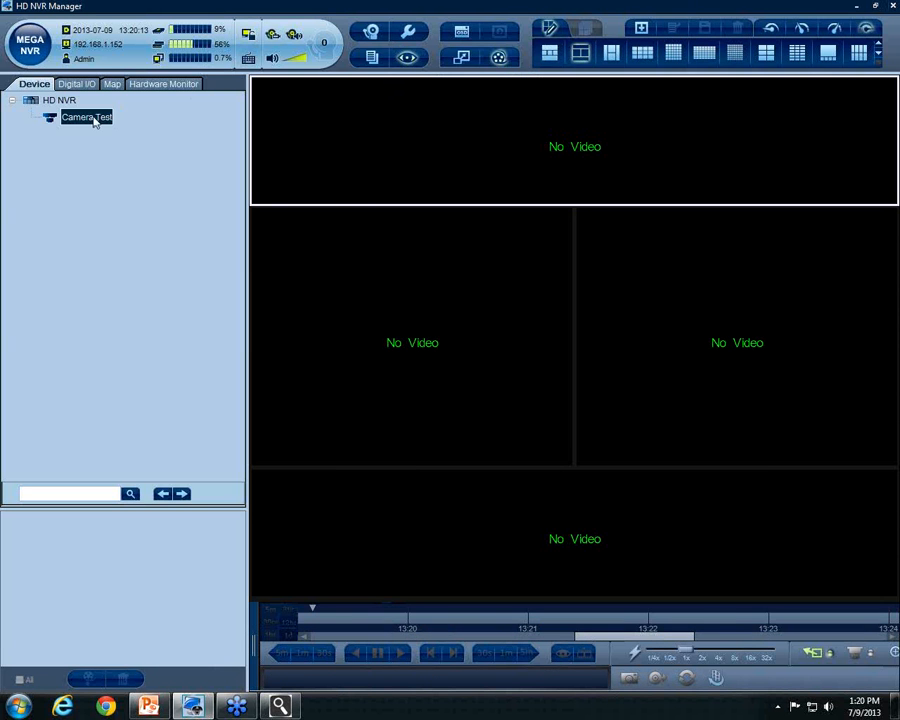
{"action": "left_click_drag", "start_coordinate": [376, 318], "coordinate": [383, 318]}
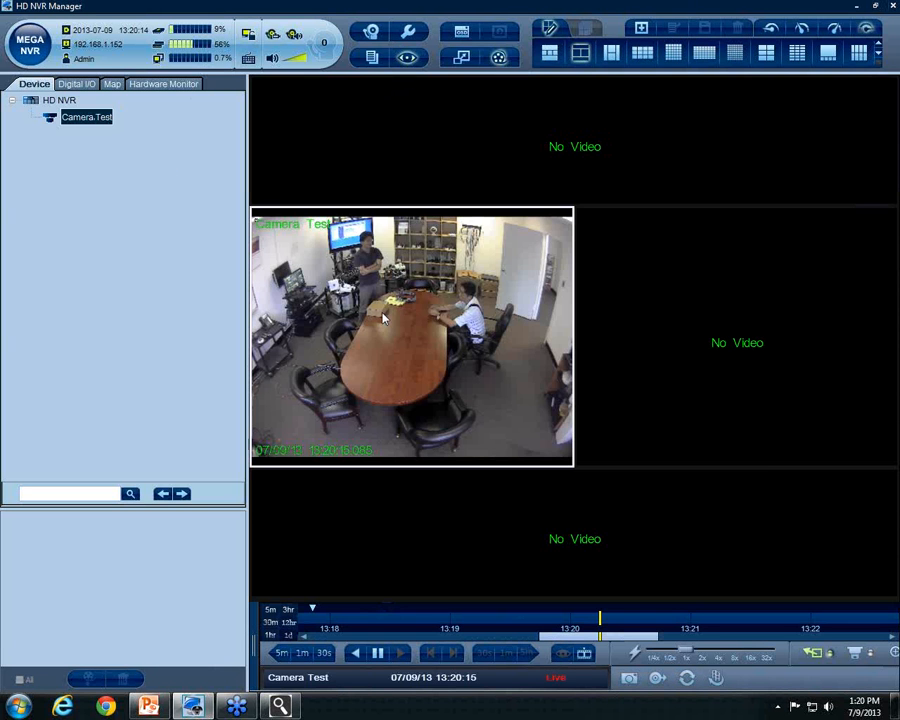
{"action": "left_click", "coordinate": [641, 27]}
{"action": "type", "text": "Pattern 2"}
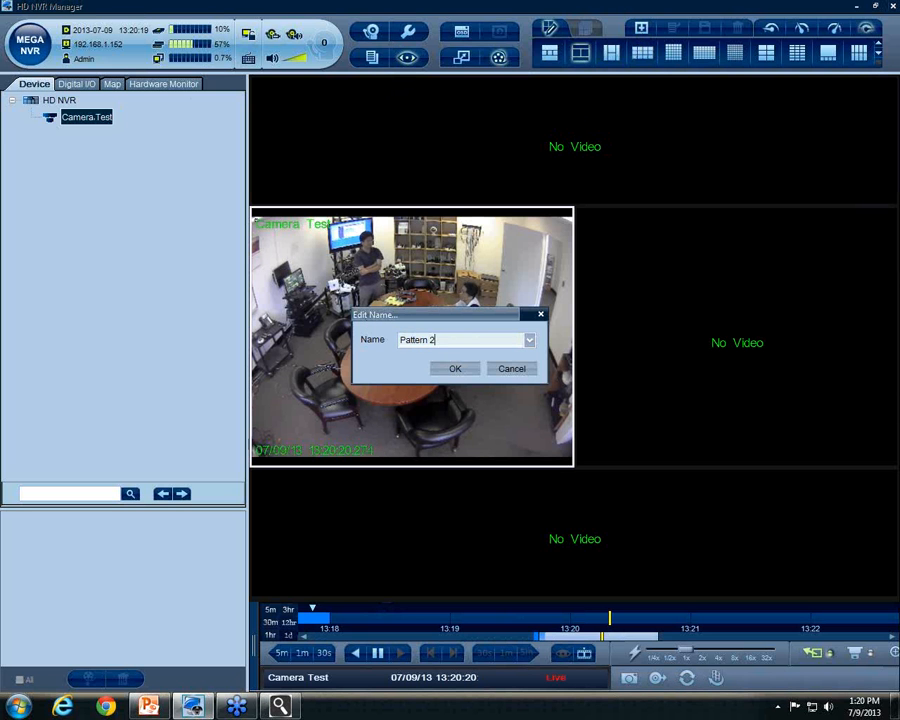
{"action": "left_click", "coordinate": [466, 374]}
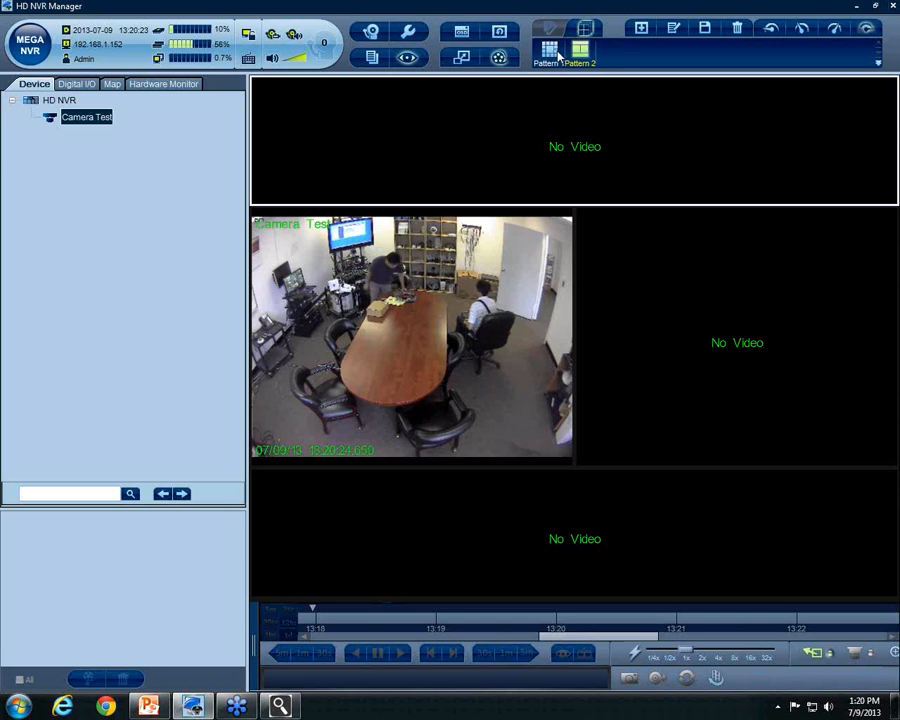
Switch between Pattern 2 and Pattern 1, ending on Pattern 1
{"action": "left_click", "coordinate": [582, 53]}
{"action": "left_click", "coordinate": [549, 52]}
{"action": "left_click", "coordinate": [582, 53]}
{"action": "left_click", "coordinate": [546, 57]}
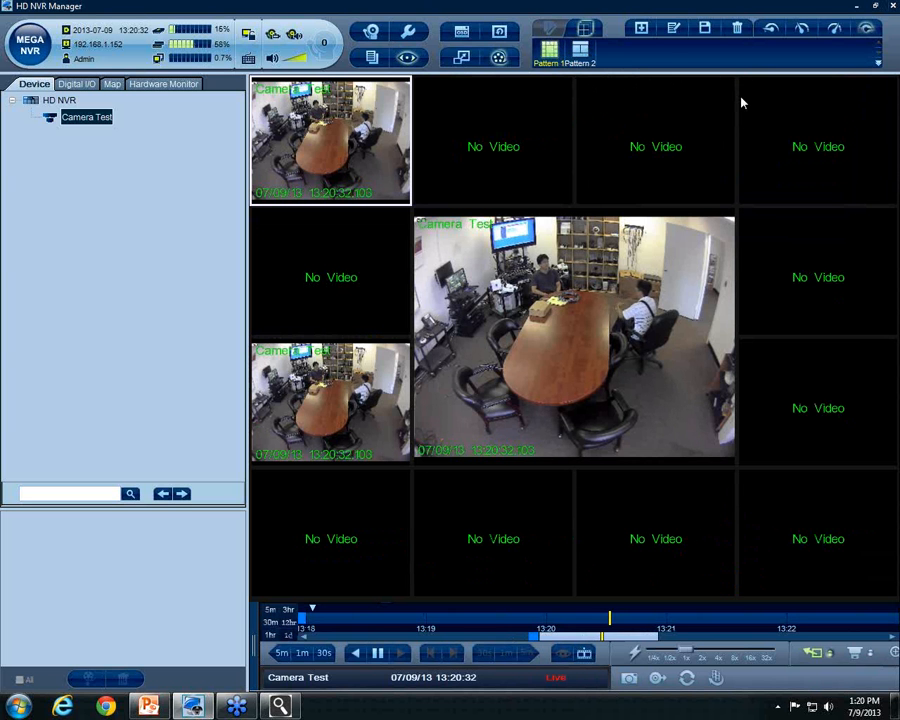
{"action": "left_click", "coordinate": [857, 6]}
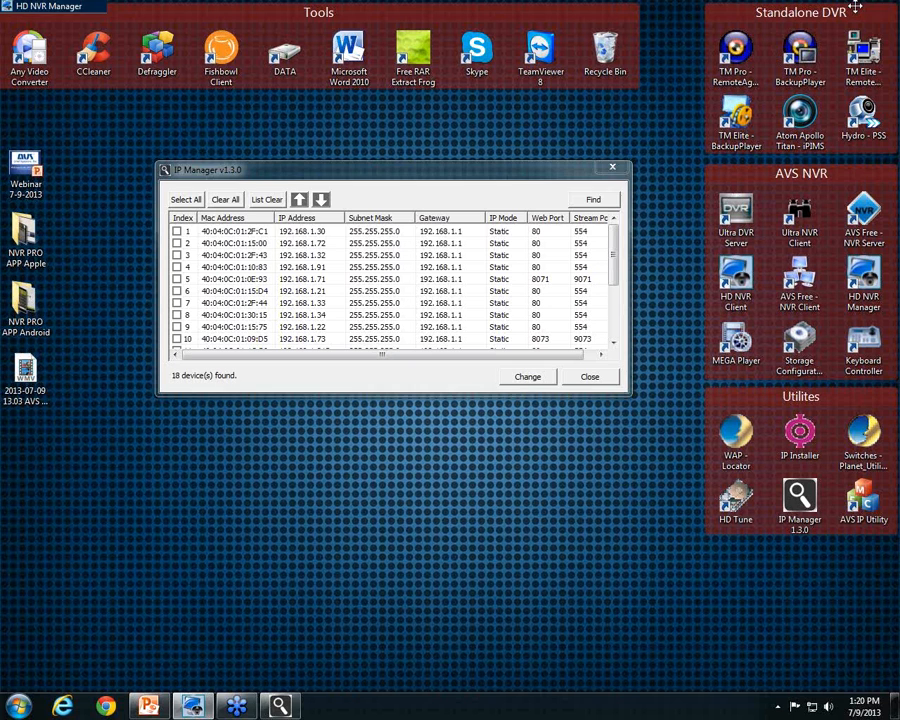
{"action": "left_click", "coordinate": [155, 706]}
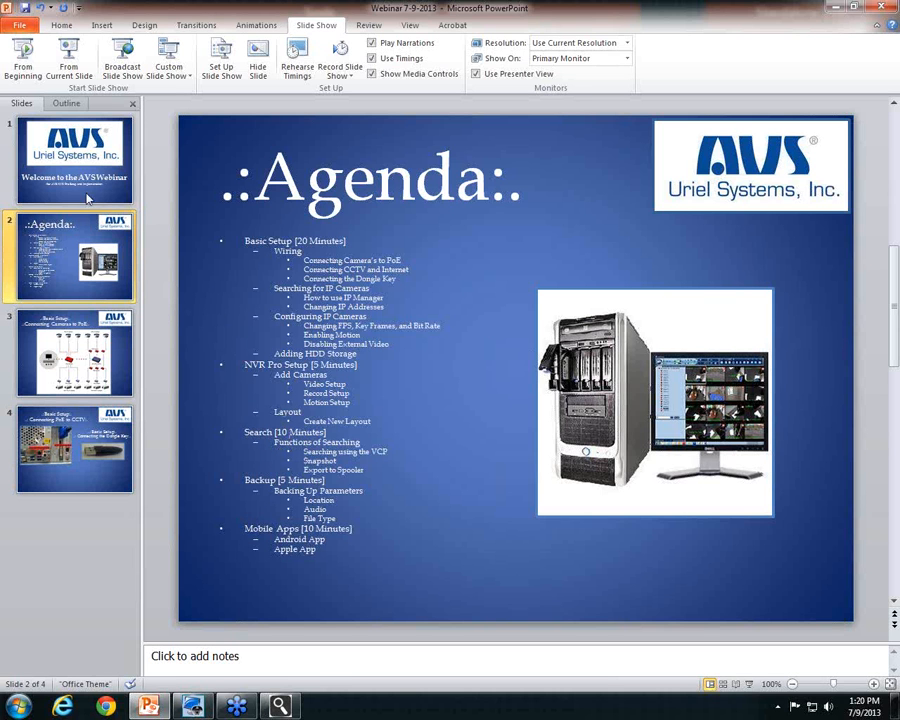
{"action": "left_click", "coordinate": [197, 706]}
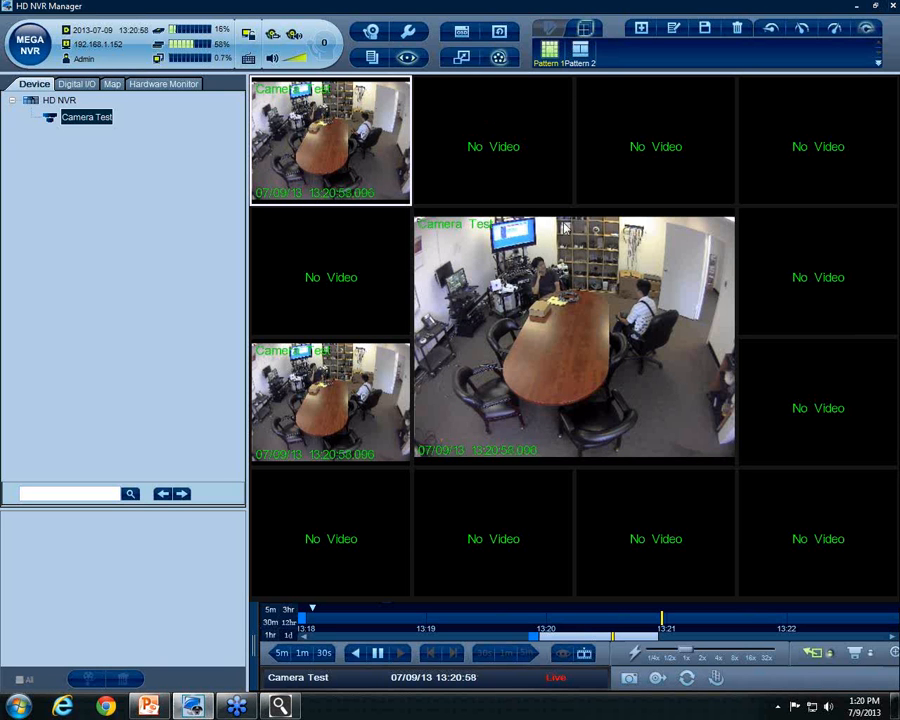
{"action": "left_click", "coordinate": [541, 342]}
{"action": "right_click", "coordinate": [553, 291]}
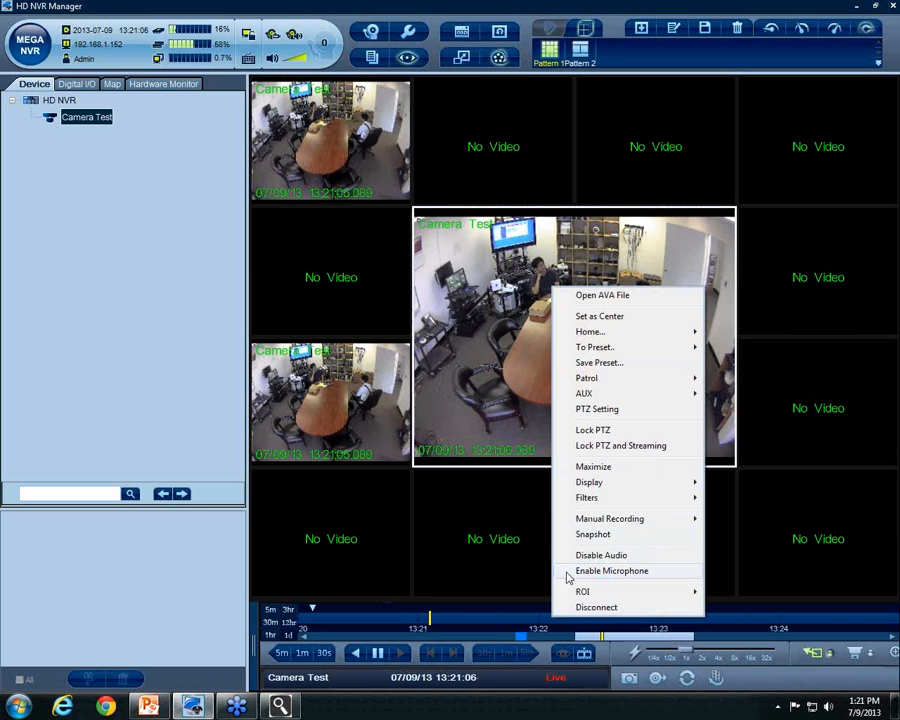
{"action": "mouse_move", "coordinate": [573, 594]}
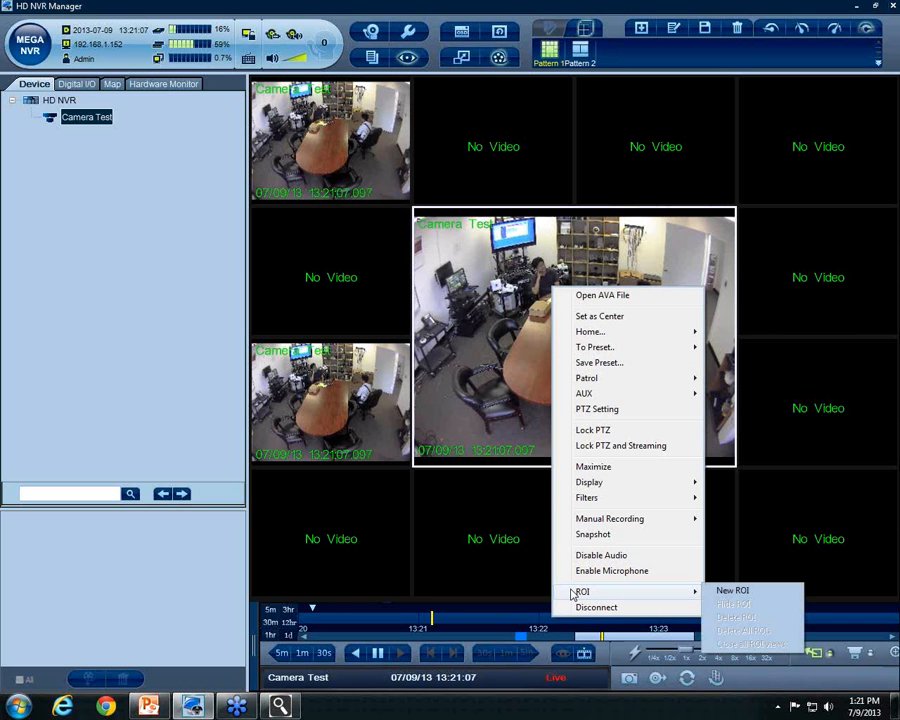
{"action": "left_click", "coordinate": [730, 592]}
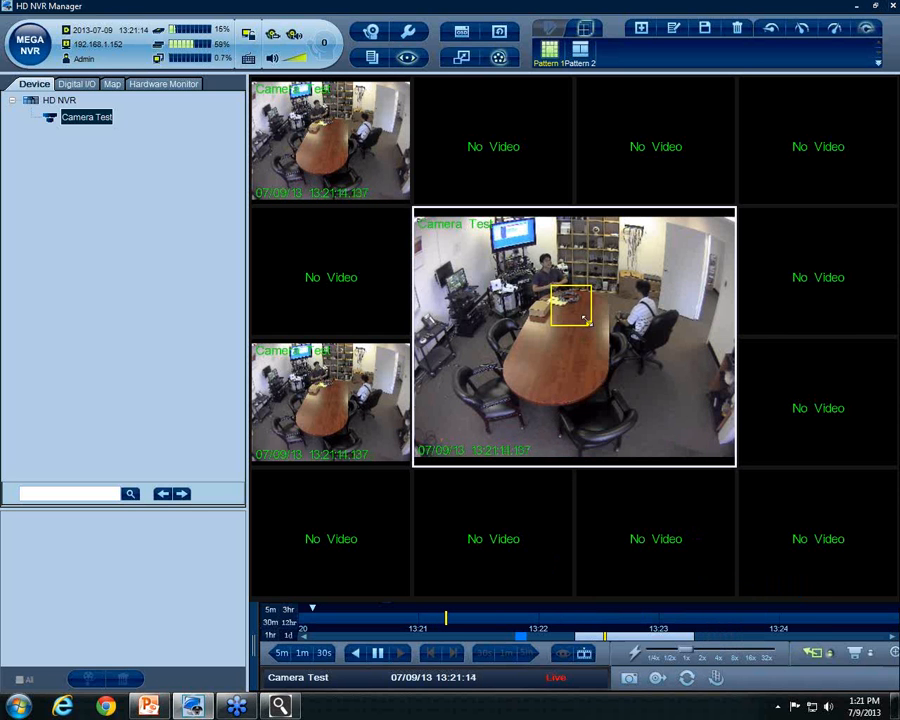
{"action": "left_click_drag", "start_coordinate": [585, 317], "coordinate": [724, 340]}
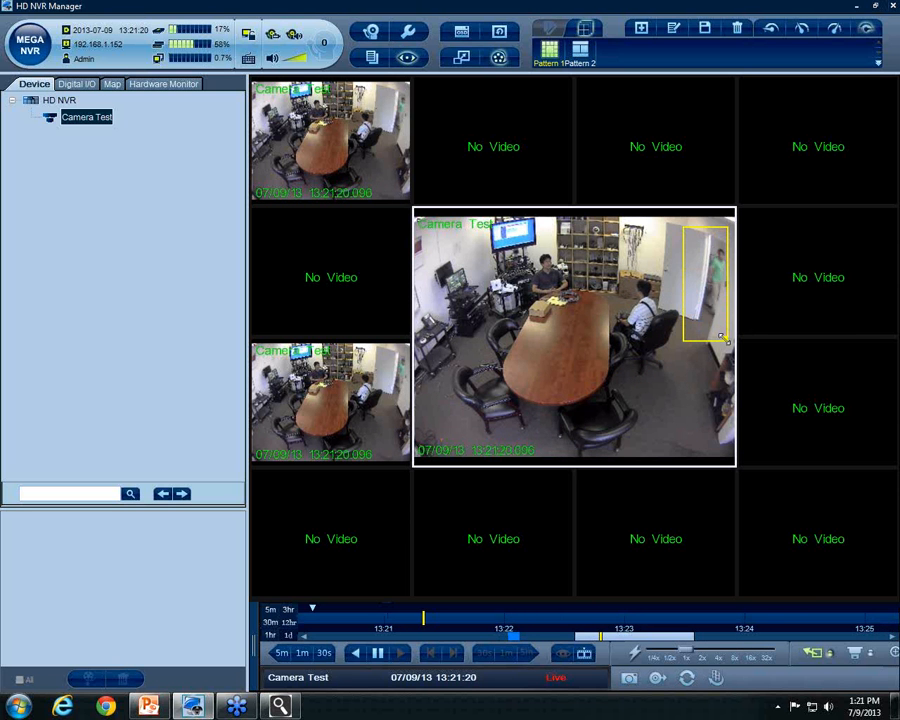
{"action": "right_click", "coordinate": [724, 260]}
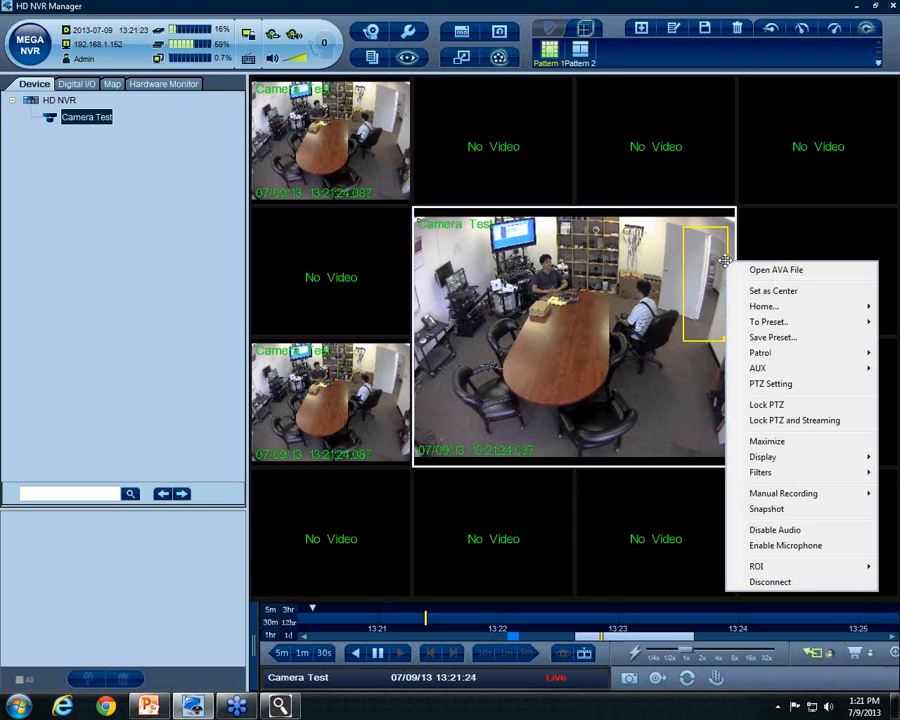
{"action": "left_click", "coordinate": [727, 231]}
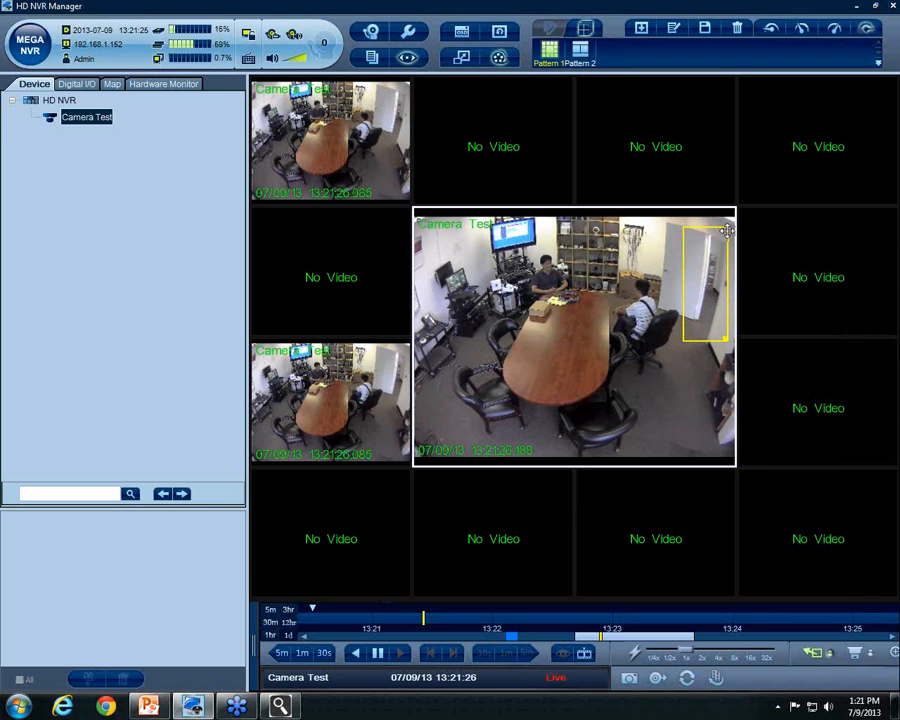
{"action": "right_click", "coordinate": [727, 231]}
{"action": "left_click", "coordinate": [776, 224]}
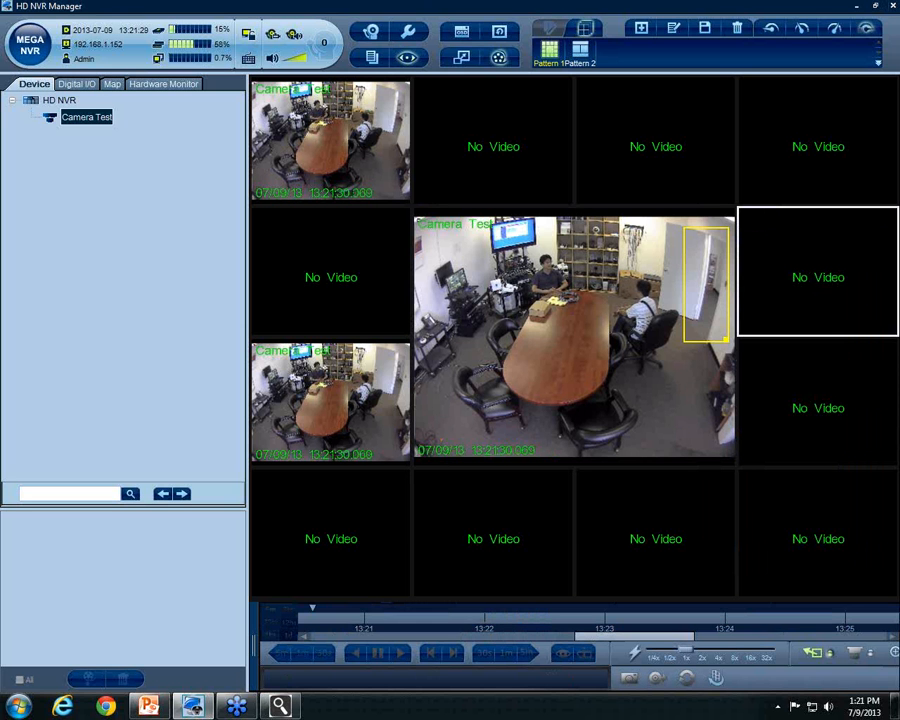
{"action": "right_click", "coordinate": [799, 278]}
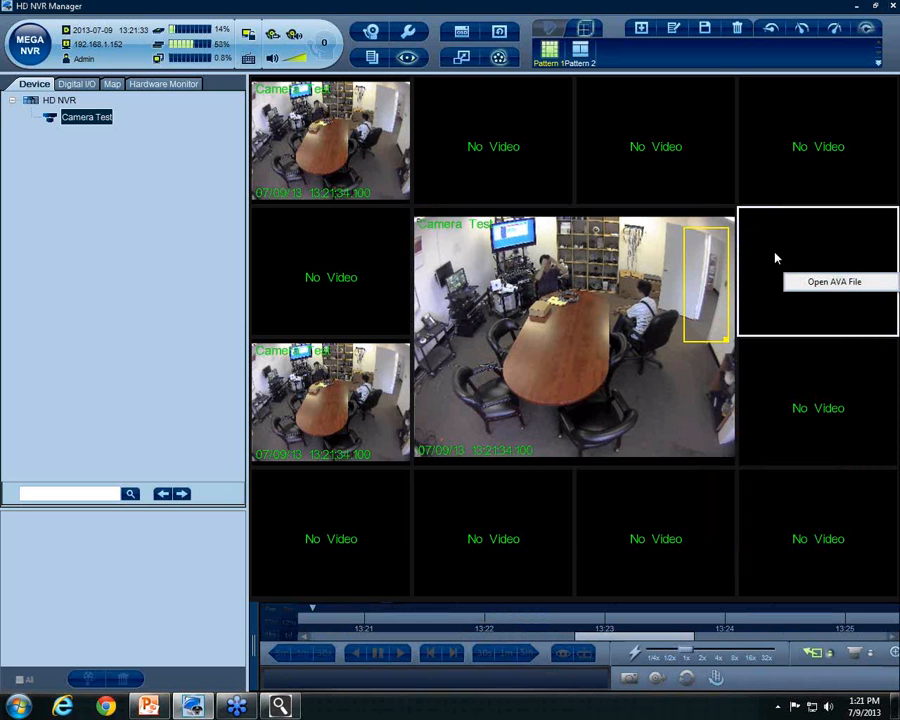
Place the camera view in the empty right tile and shift the zoom region over the doorway
{"action": "left_click", "coordinate": [704, 233]}
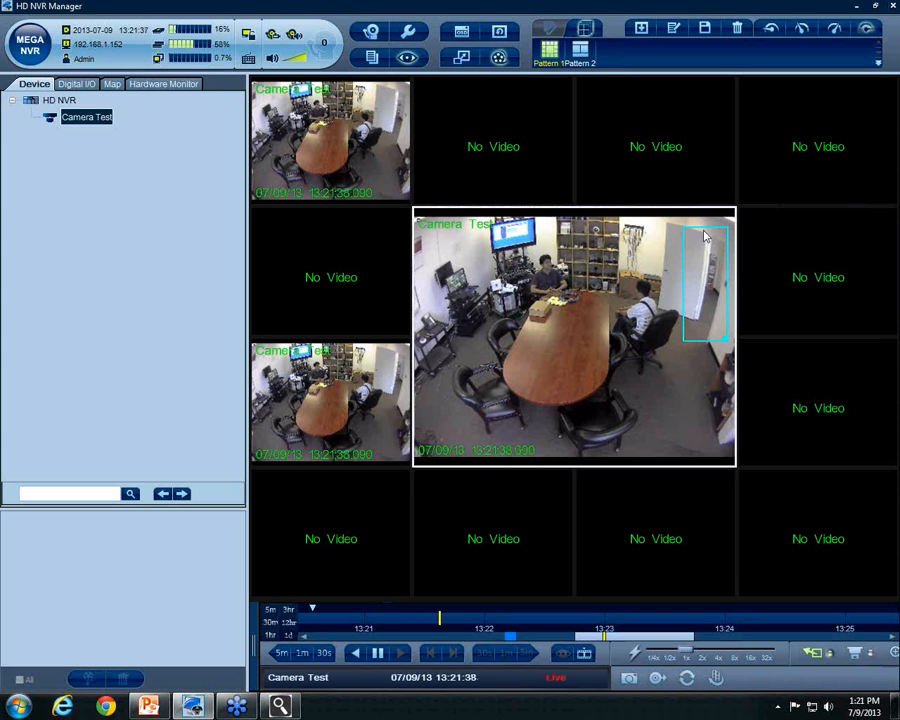
{"action": "left_click", "coordinate": [814, 260]}
{"action": "right_click", "coordinate": [818, 258]}
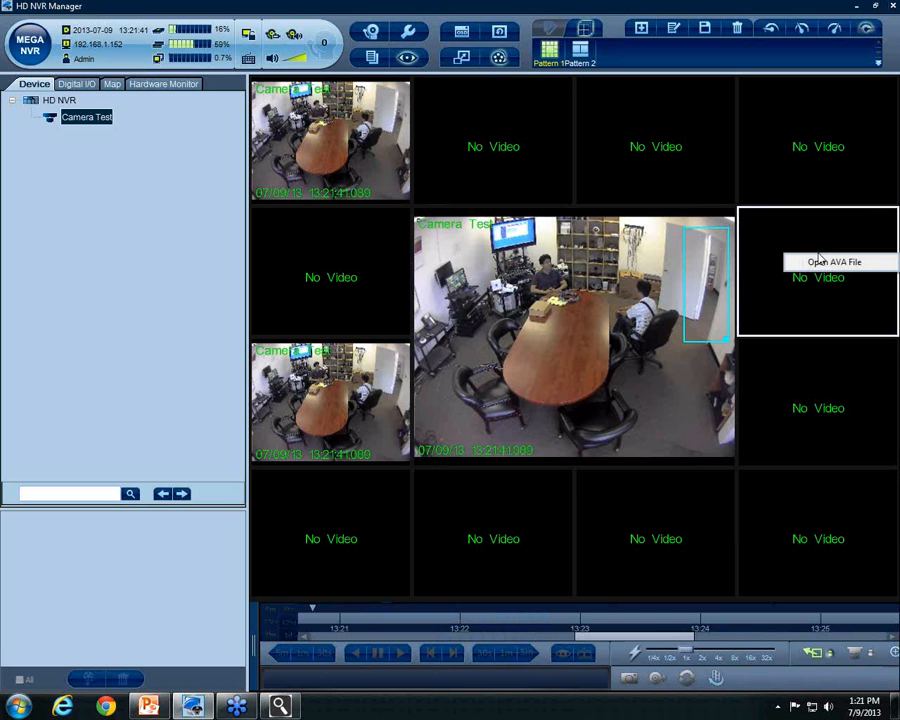
{"action": "left_click", "coordinate": [712, 234]}
{"action": "left_click_drag", "start_coordinate": [712, 227], "coordinate": [826, 252]}
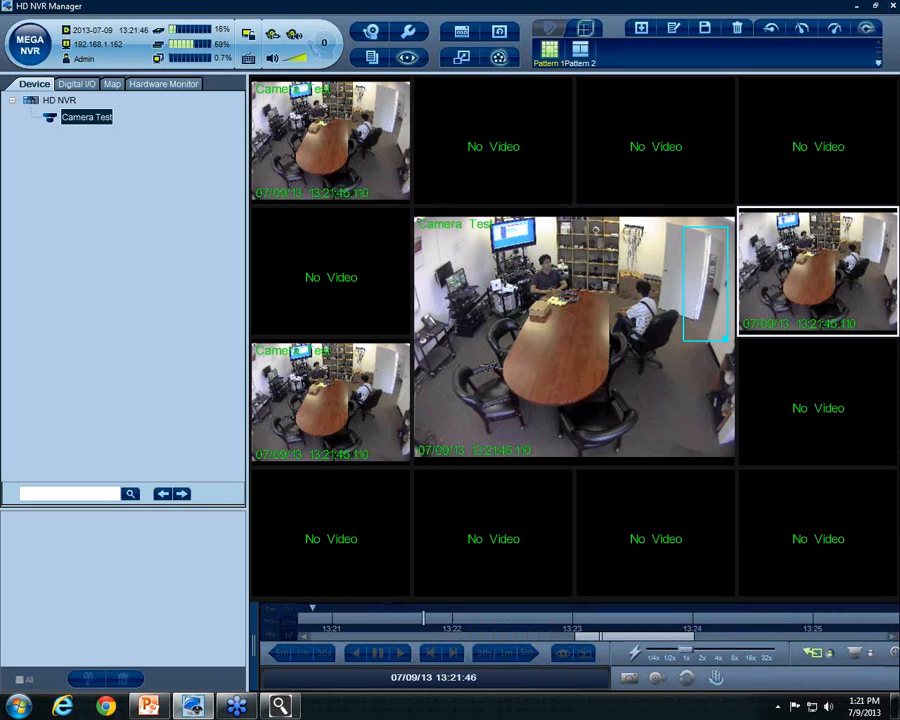
{"action": "left_click", "coordinate": [702, 232]}
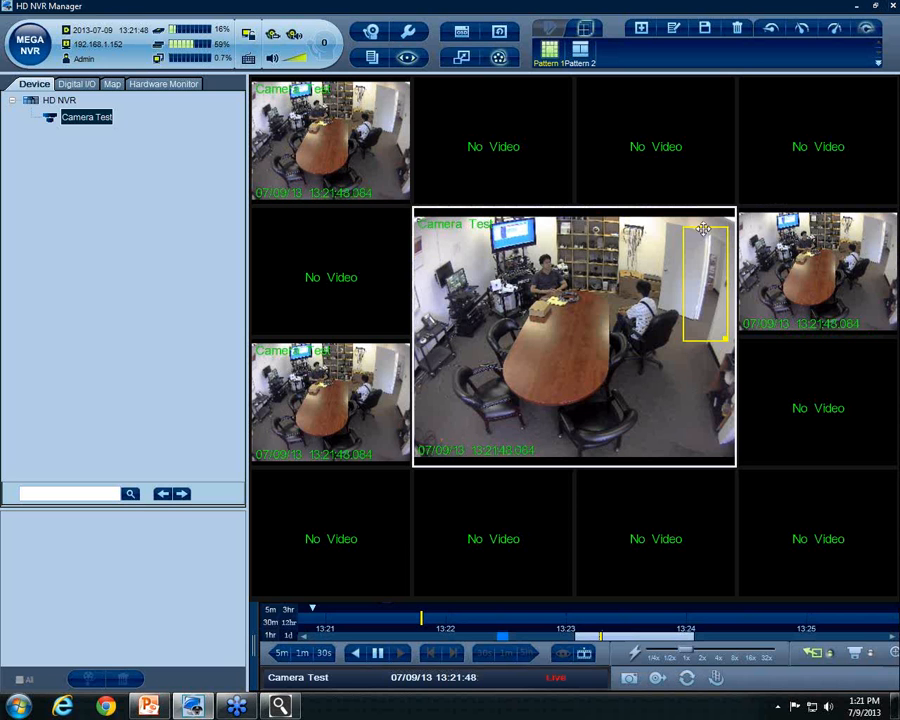
{"action": "mouse_move", "coordinate": [704, 229]}
{"action": "left_mouse_down"}
{"action": "mouse_move", "coordinate": [812, 299]}
{"action": "mouse_move", "coordinate": [716, 238]}
{"action": "left_mouse_up"}
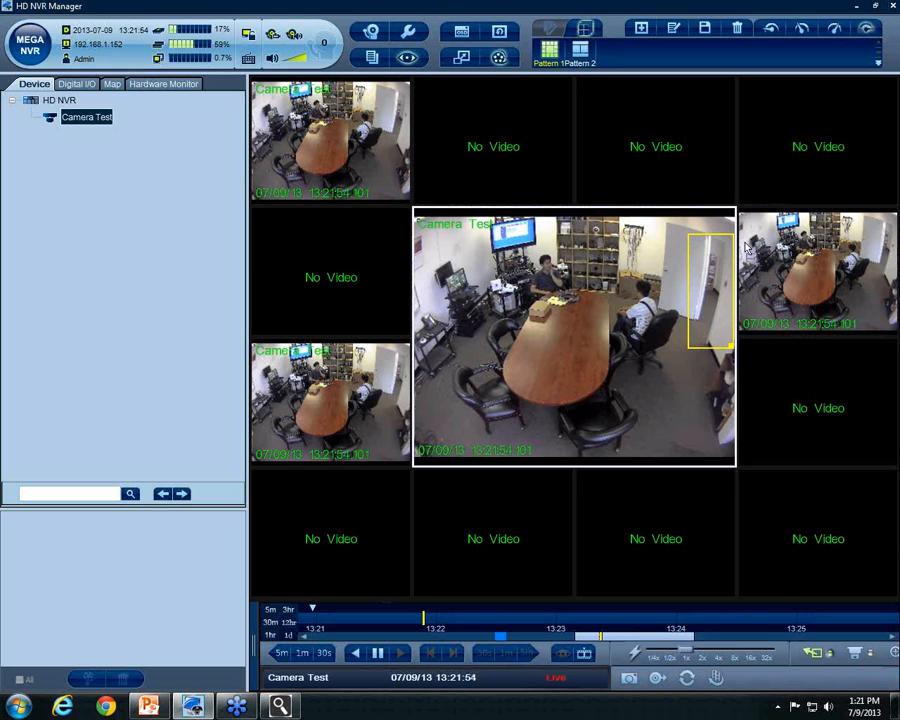
{"action": "left_click", "coordinate": [808, 368]}
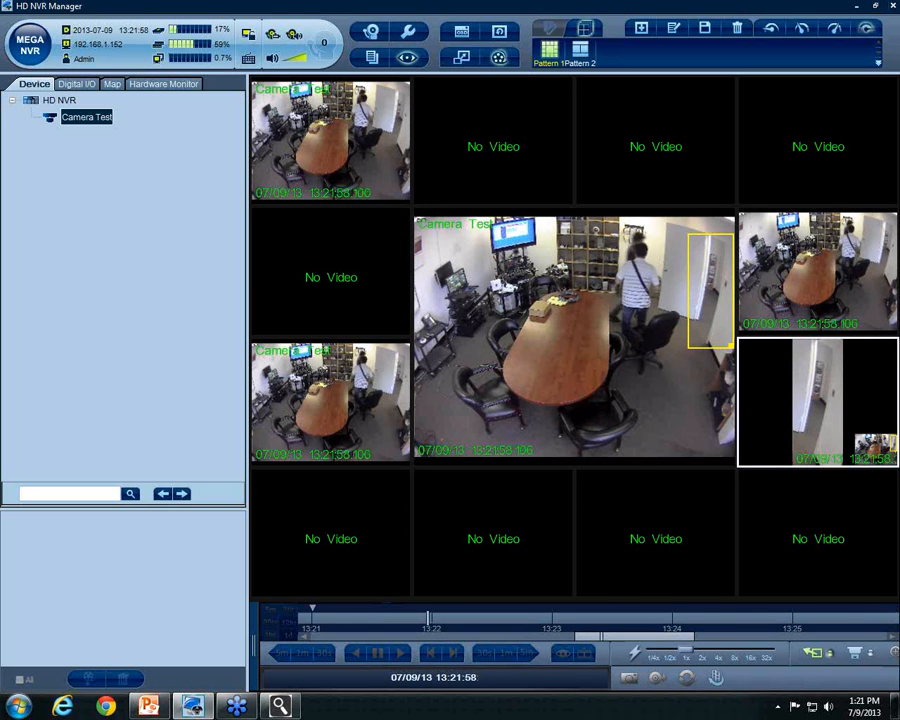
Check which tile shows the zoom region, then move the camera feed back to the centre tile
{"action": "left_click", "coordinate": [712, 237]}
{"action": "left_click", "coordinate": [714, 239]}
{"action": "left_click", "coordinate": [714, 239]}
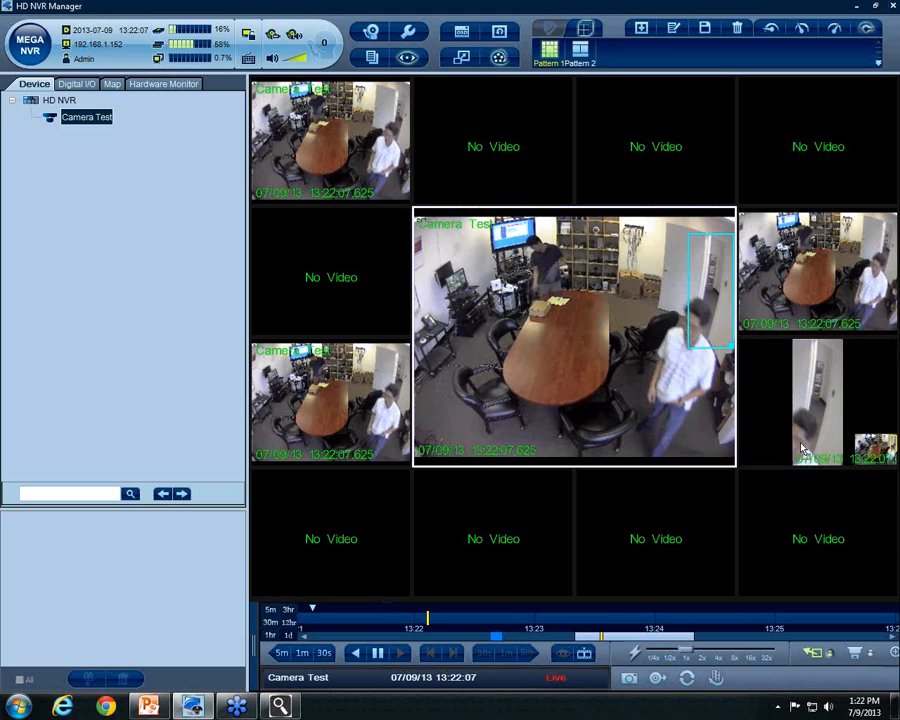
{"action": "left_click", "coordinate": [798, 525]}
{"action": "left_click_drag", "start_coordinate": [798, 525], "coordinate": [642, 364]}
{"action": "left_click", "coordinate": [842, 414]}
{"action": "left_click", "coordinate": [712, 245]}
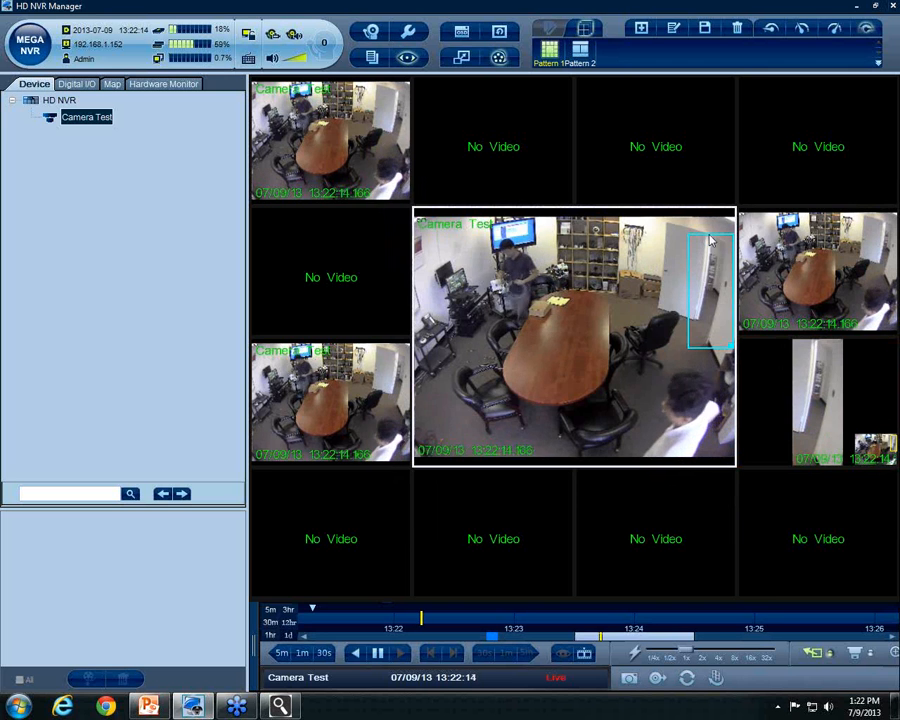
Put the camera feed into the empty top-right tile
{"action": "left_click_drag", "start_coordinate": [709, 235], "coordinate": [790, 195]}
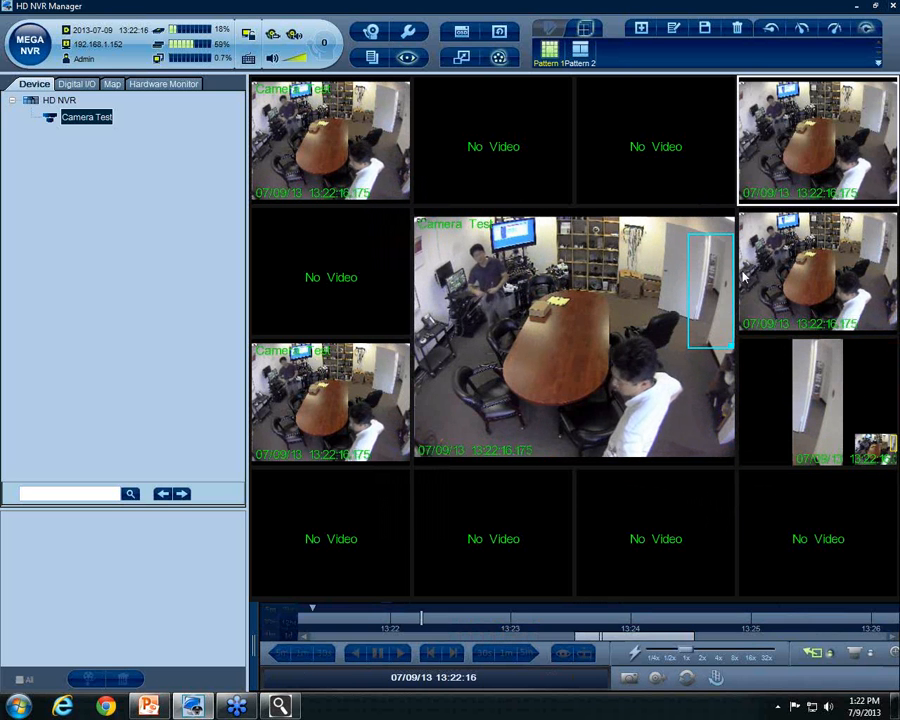
{"action": "left_click", "coordinate": [727, 240]}
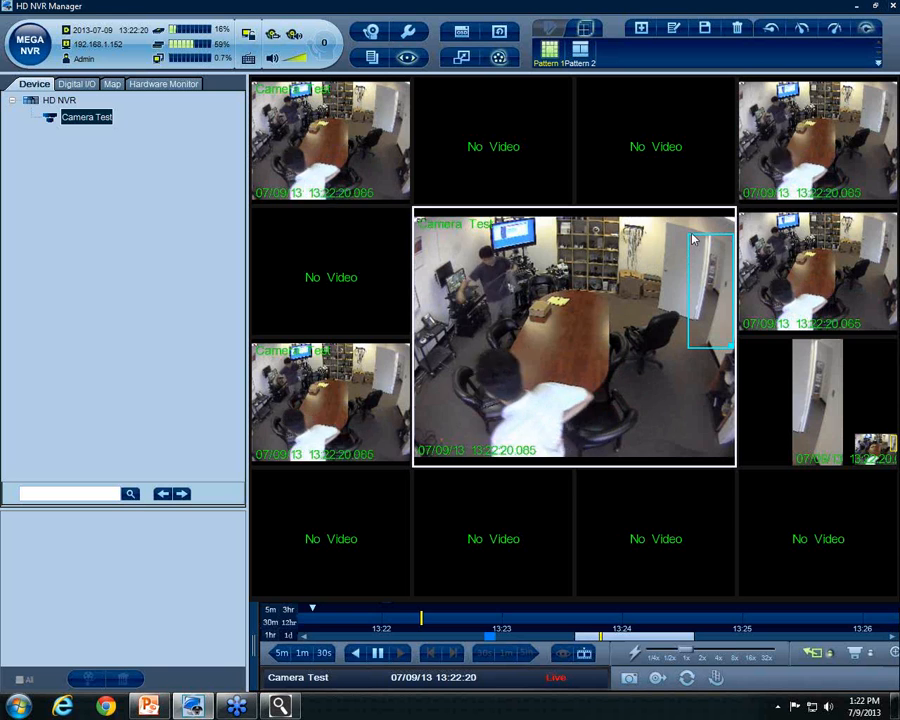
{"action": "left_click", "coordinate": [810, 449]}
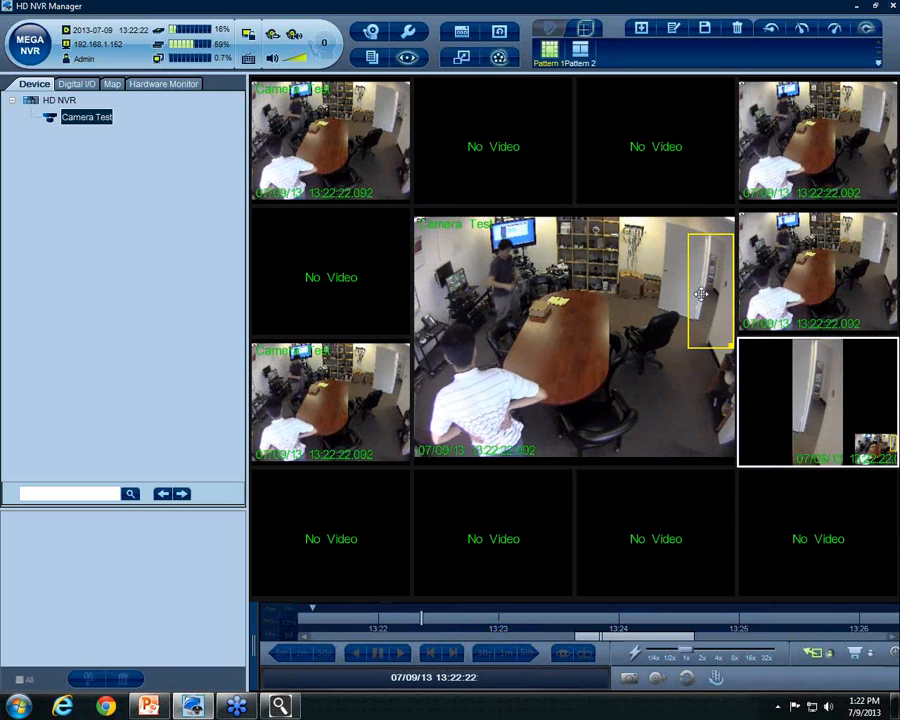
{"action": "right_click", "coordinate": [797, 383]}
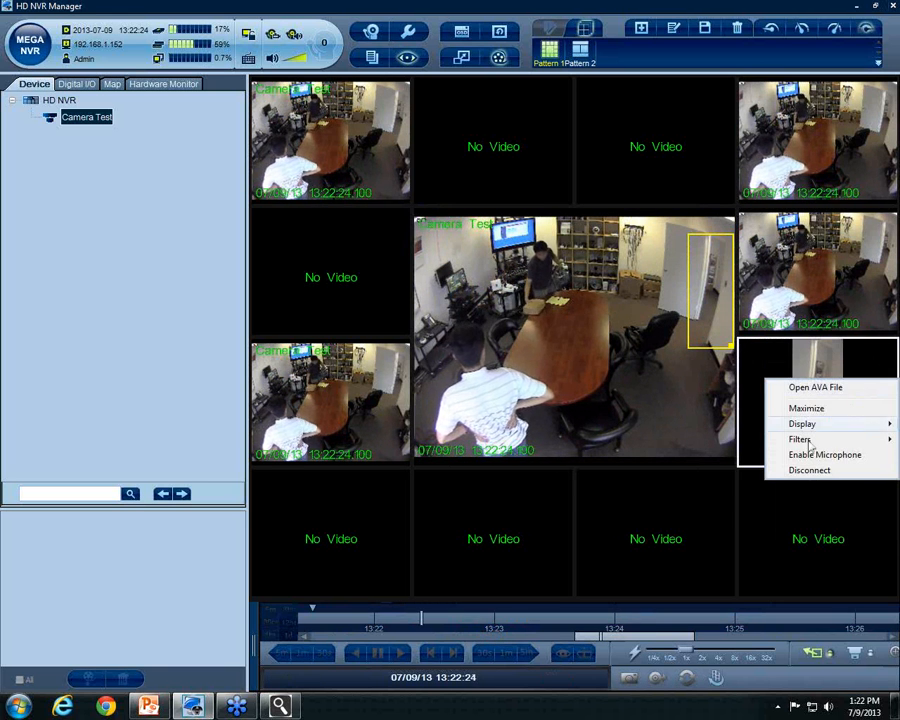
{"action": "left_click", "coordinate": [802, 492]}
Maximize the doorway close-up, then restore the full camera grid
{"action": "double_click", "coordinate": [790, 443]}
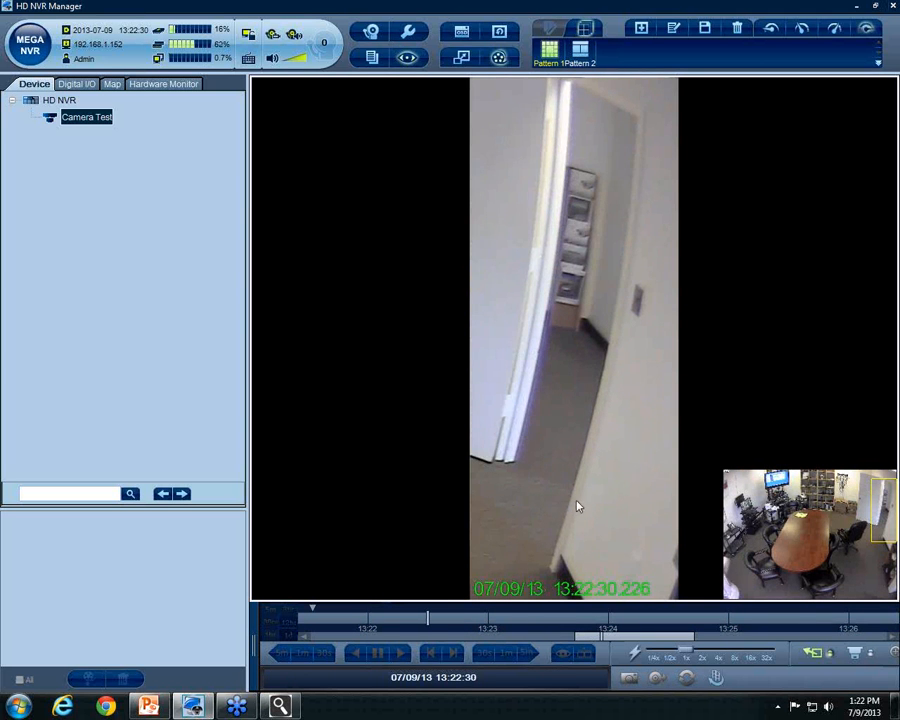
{"action": "double_click", "coordinate": [621, 432]}
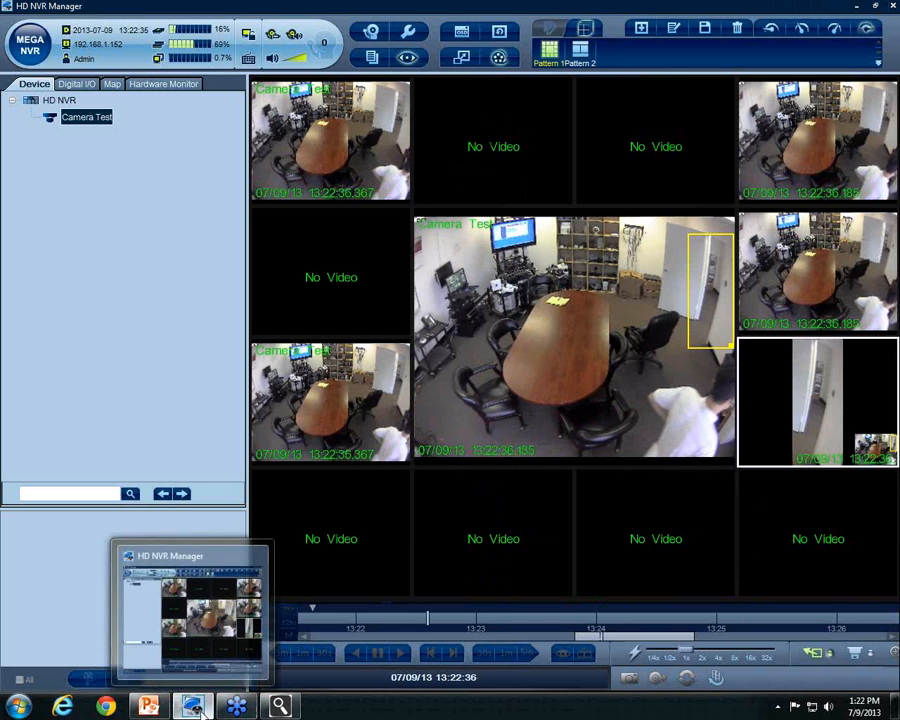
{"action": "mouse_move", "coordinate": [152, 711]}
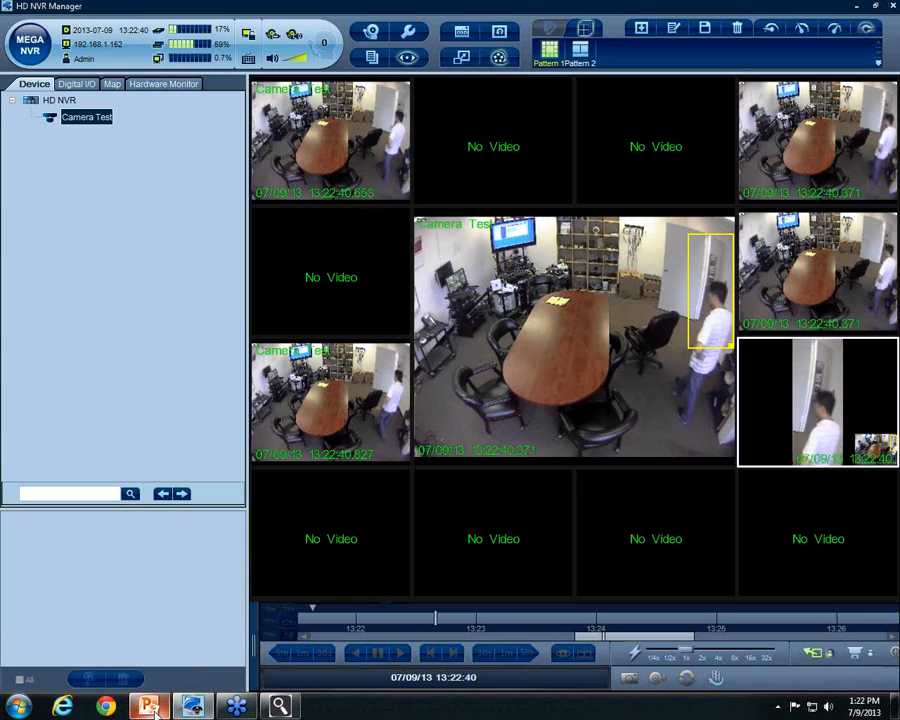
Switch to PowerPoint's Agenda slide, then minimize it and restore the HD NVR Manager camera grid
{"action": "left_click", "coordinate": [856, 8]}
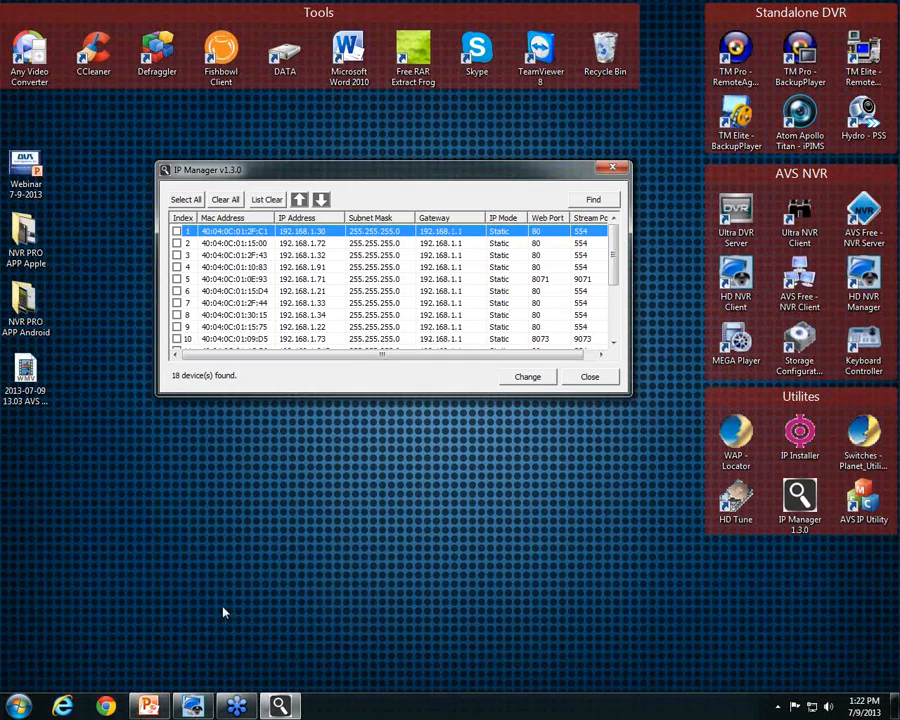
{"action": "left_click", "coordinate": [145, 709]}
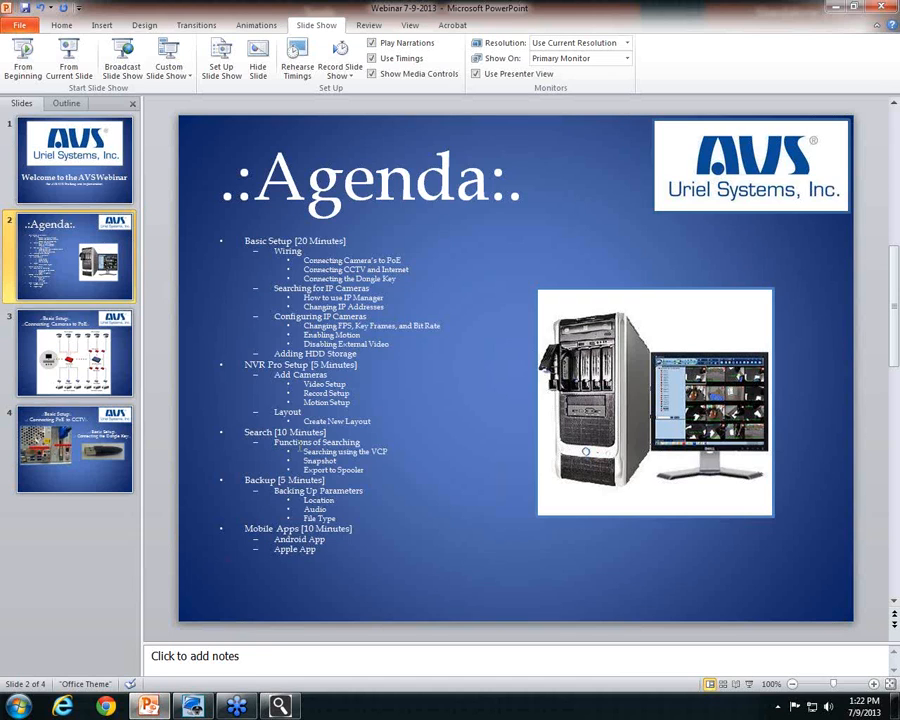
{"action": "left_click", "coordinate": [838, 8]}
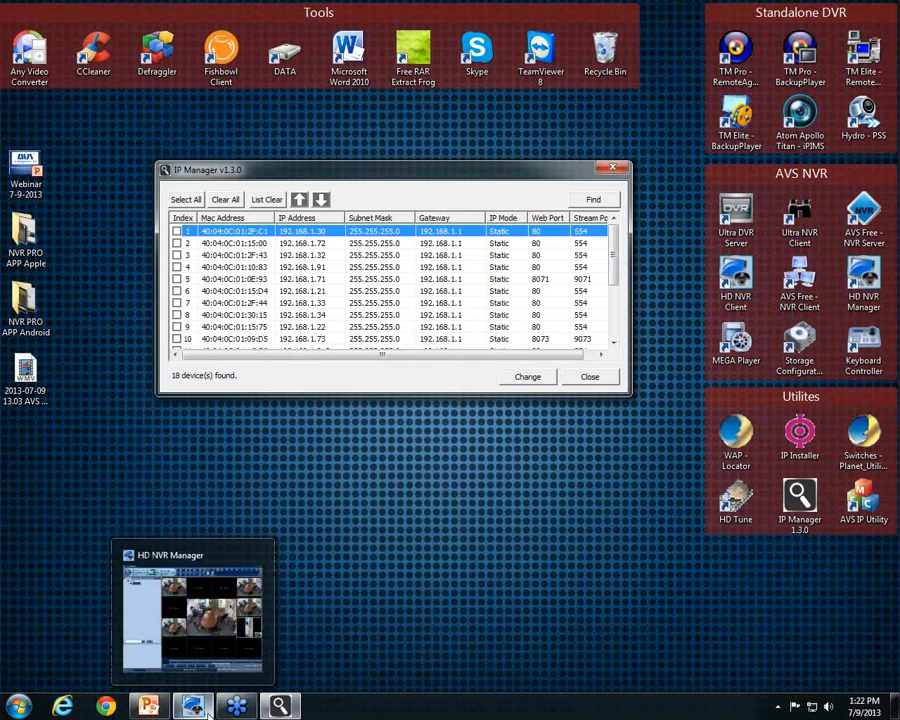
{"action": "left_click", "coordinate": [196, 708]}
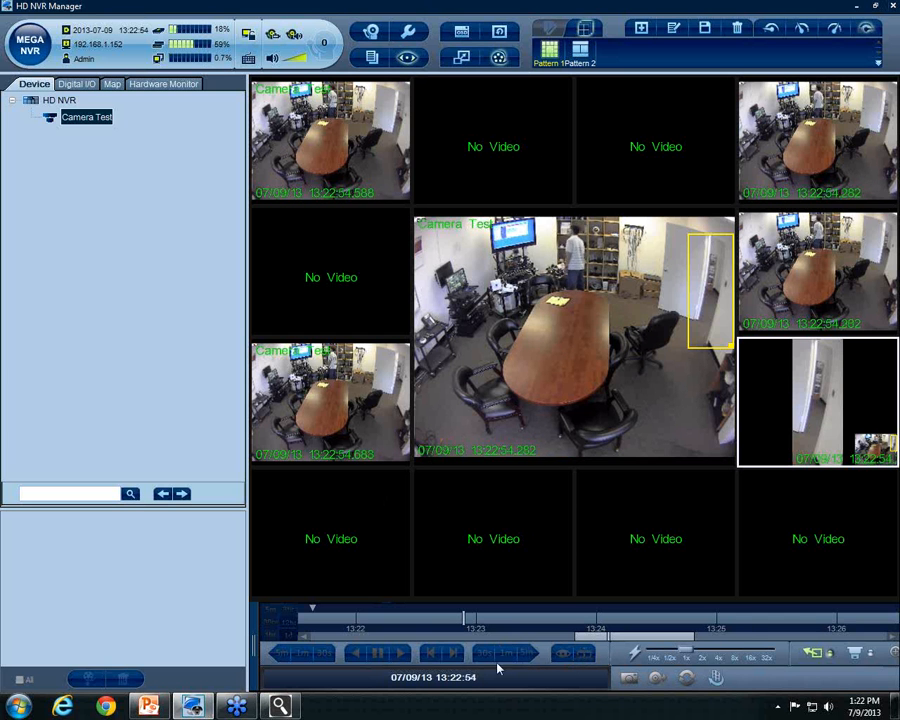
{"action": "left_click", "coordinate": [512, 362]}
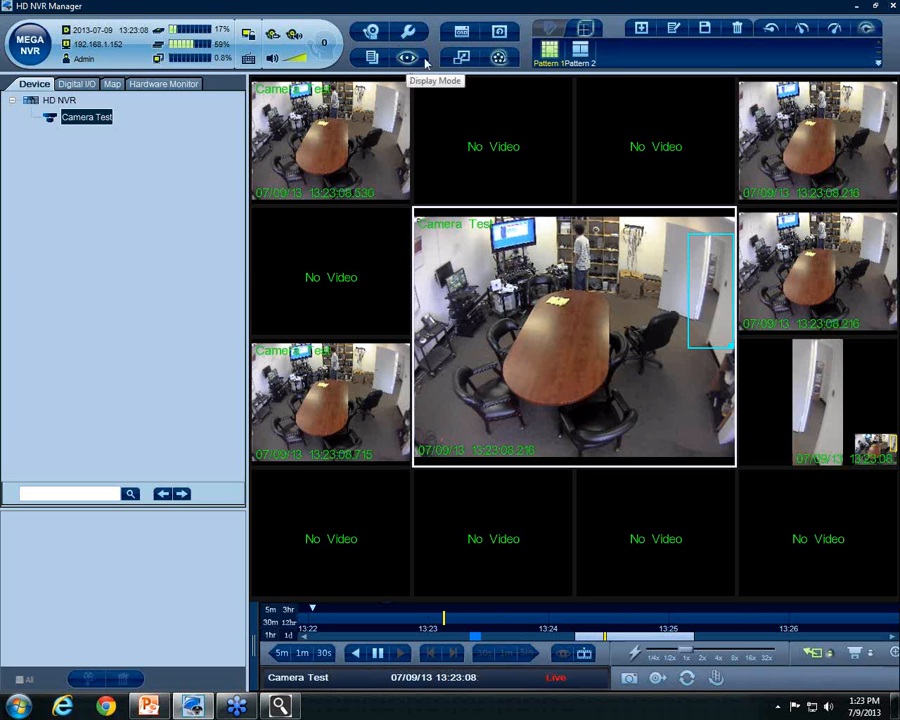
{"action": "left_click", "coordinate": [500, 59]}
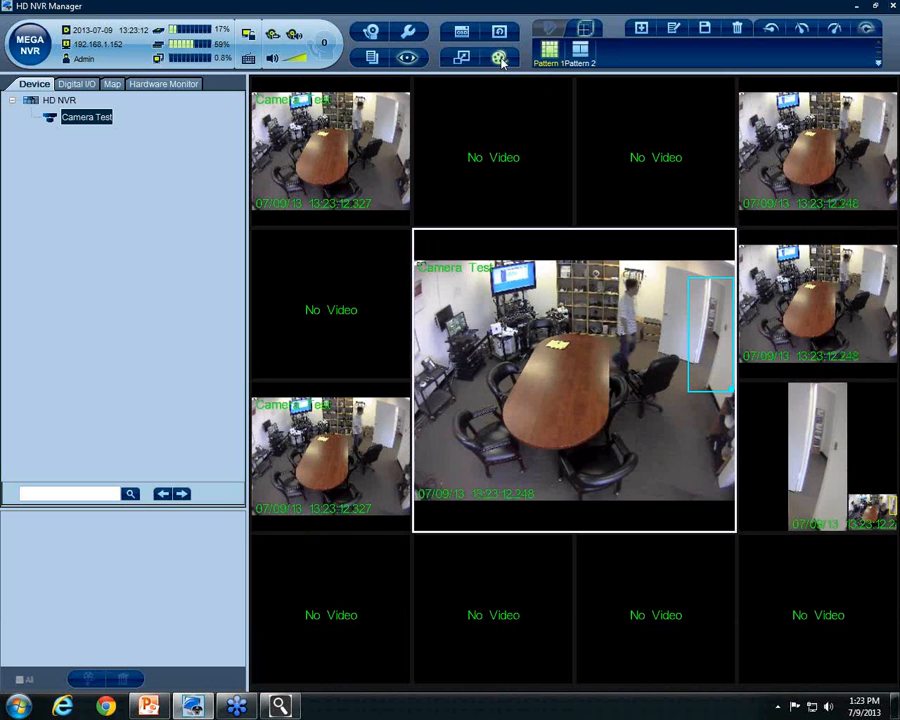
{"action": "left_click", "coordinate": [500, 59]}
{"action": "left_click", "coordinate": [500, 59]}
{"action": "left_click", "coordinate": [500, 59]}
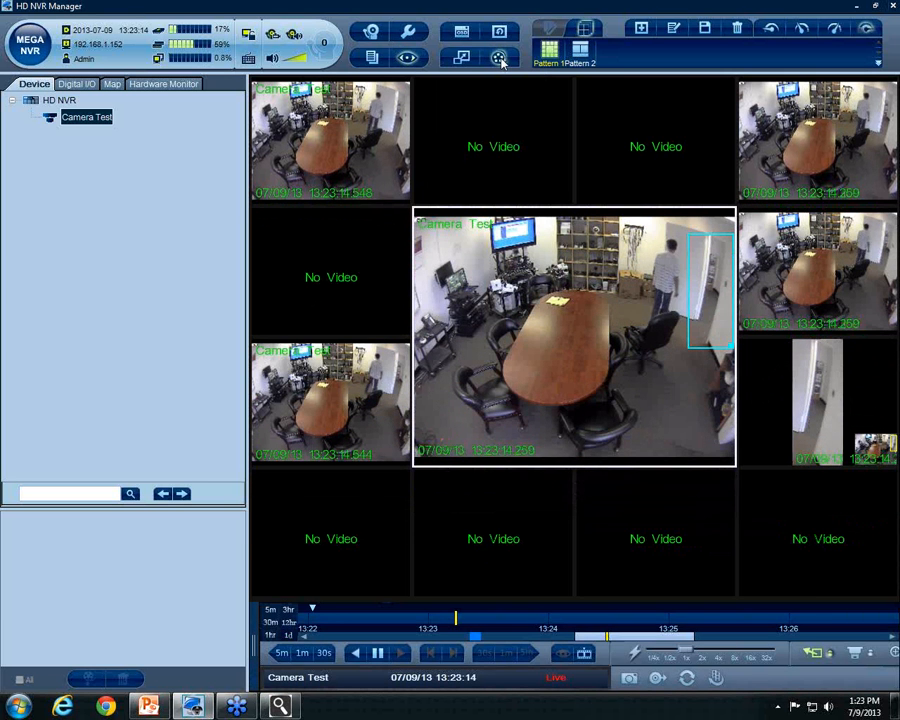
{"action": "left_click", "coordinate": [337, 133]}
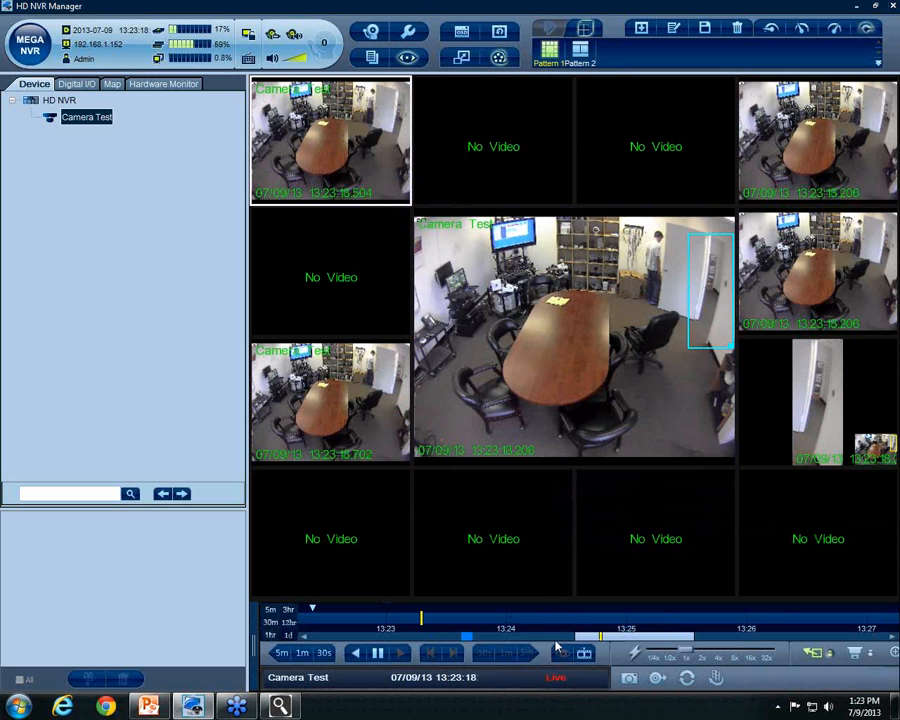
{"action": "left_click_drag", "start_coordinate": [596, 645], "coordinate": [490, 645]}
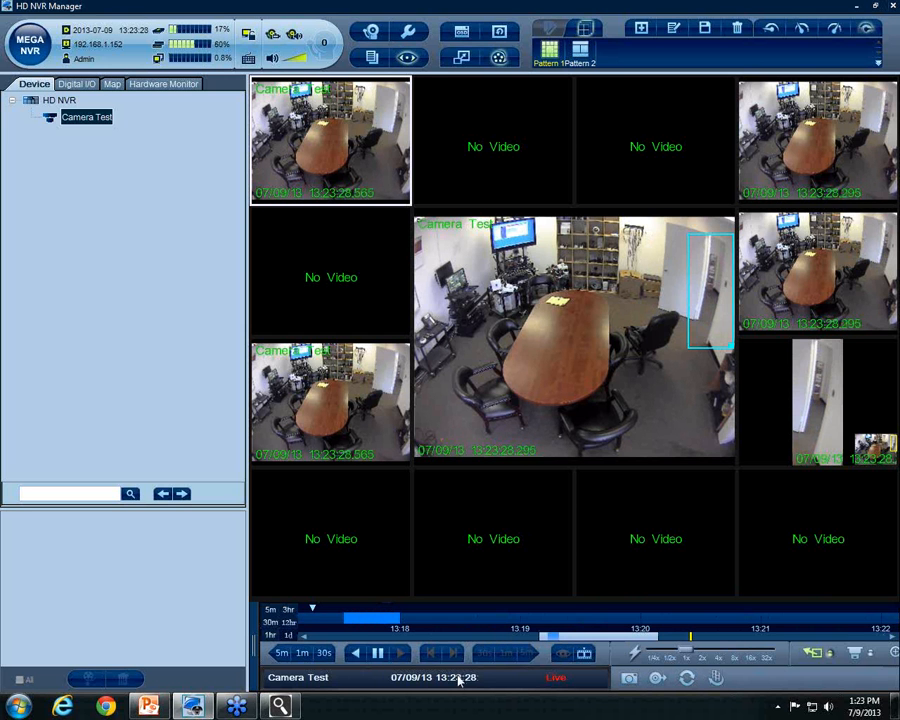
{"action": "left_click", "coordinate": [270, 611]}
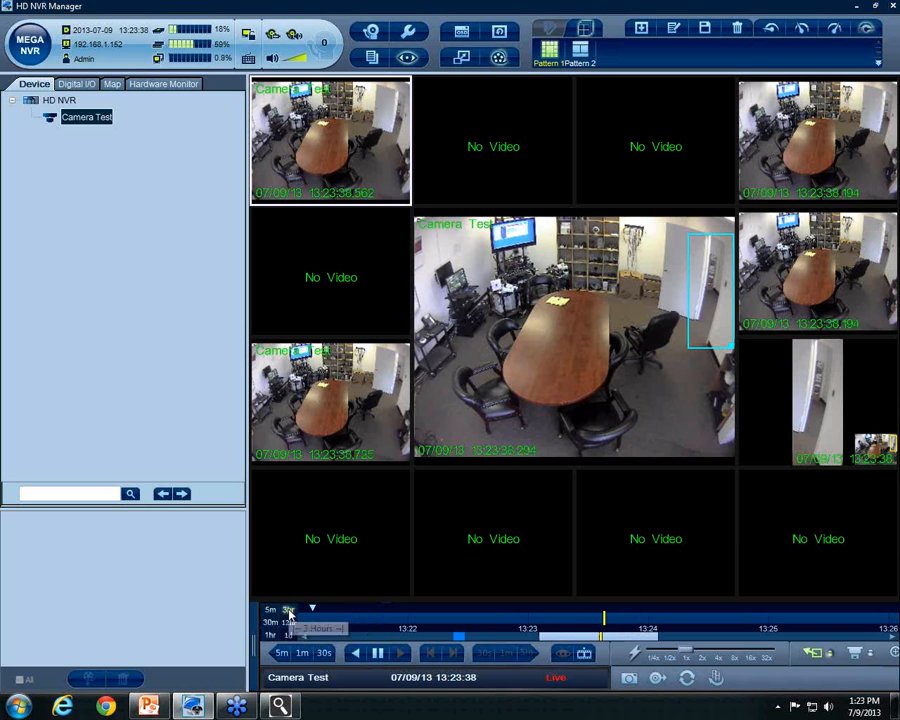
{"action": "left_click", "coordinate": [288, 610]}
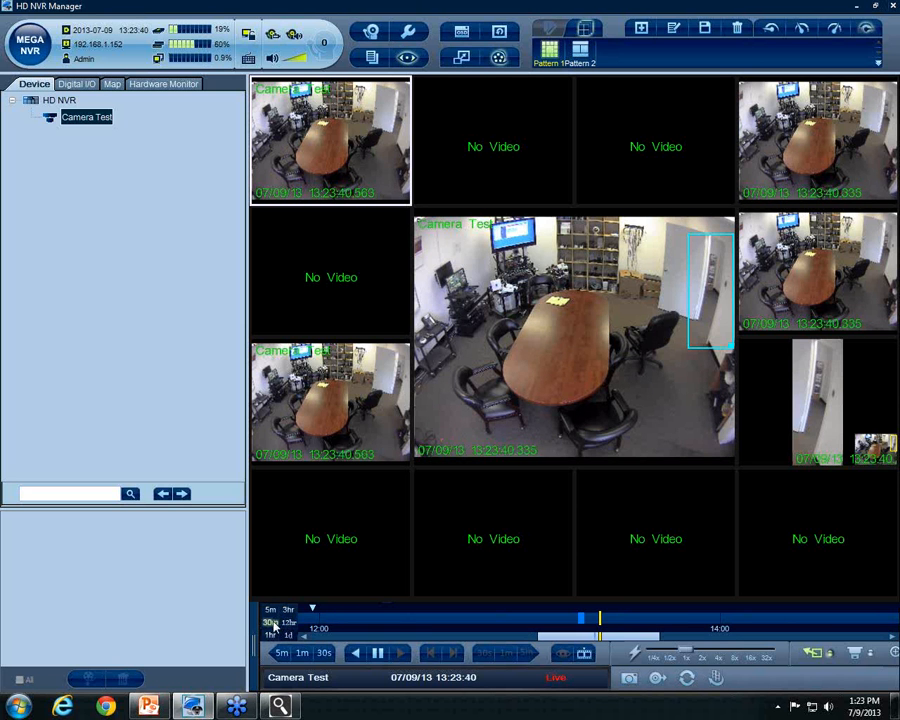
{"action": "left_click", "coordinate": [270, 635]}
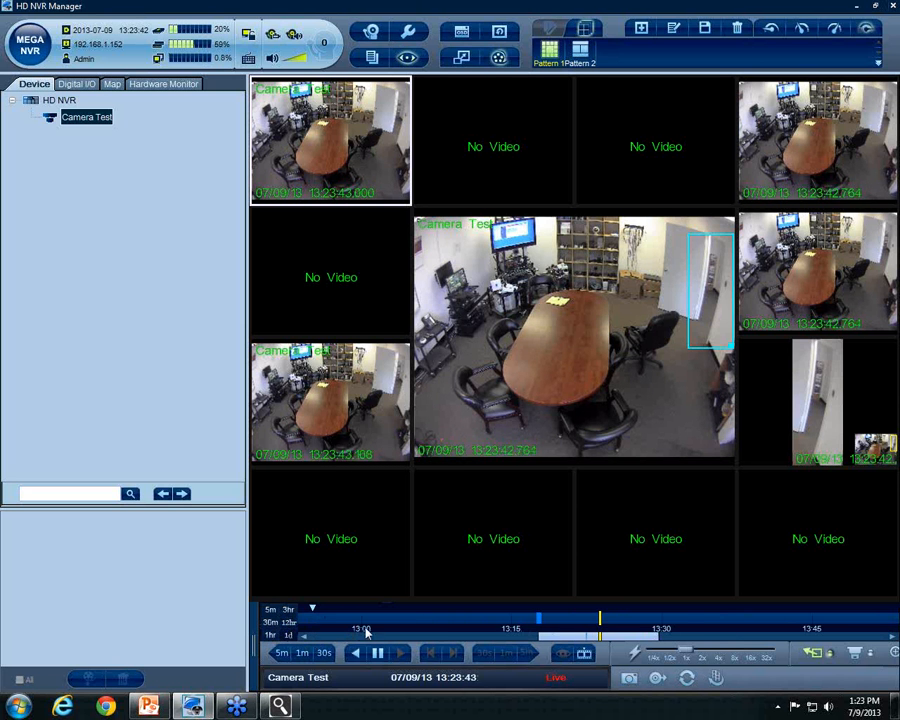
{"action": "left_click", "coordinate": [290, 622]}
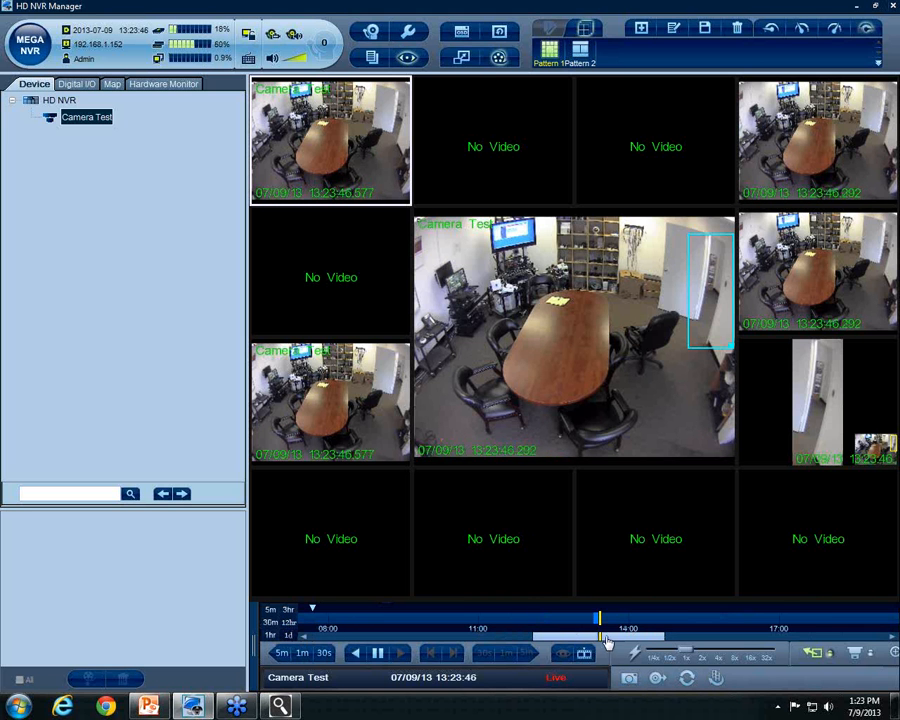
{"action": "left_click", "coordinate": [274, 611]}
{"action": "left_click_drag", "start_coordinate": [580, 637], "coordinate": [459, 647]}
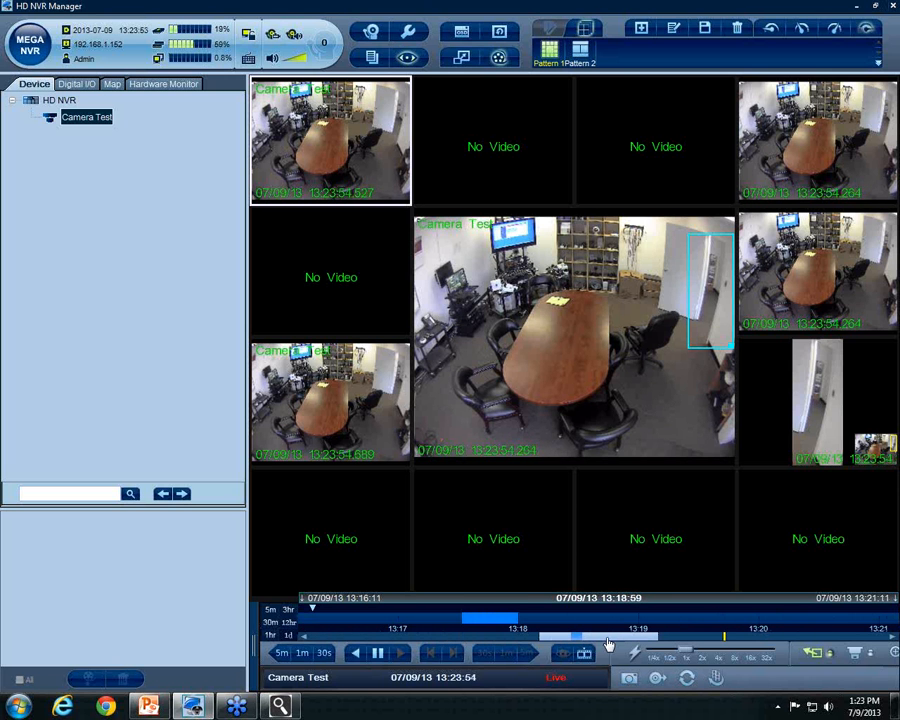
{"action": "left_click", "coordinate": [272, 632]}
{"action": "mouse_move", "coordinate": [626, 643]}
{"action": "left_mouse_down"}
{"action": "mouse_move", "coordinate": [460, 647]}
{"action": "mouse_move", "coordinate": [613, 648]}
{"action": "left_mouse_up"}
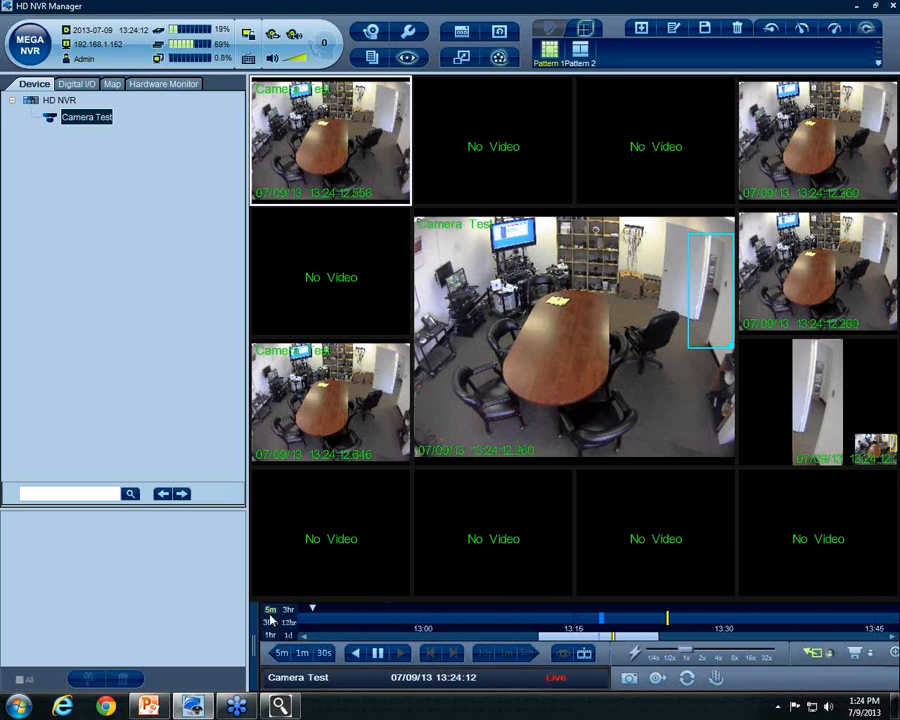
{"action": "left_click", "coordinate": [270, 621]}
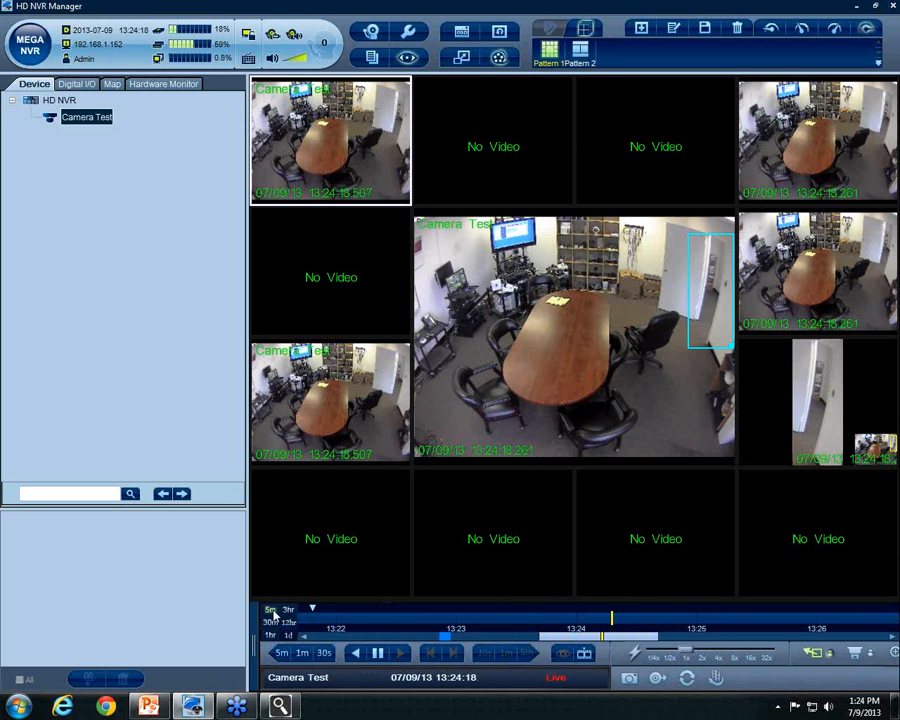
Scroll the timeline back to 13:16–13:21 and drag the range markers to mark a 28-second clip
{"action": "left_click_drag", "start_coordinate": [575, 637], "coordinate": [428, 647]}
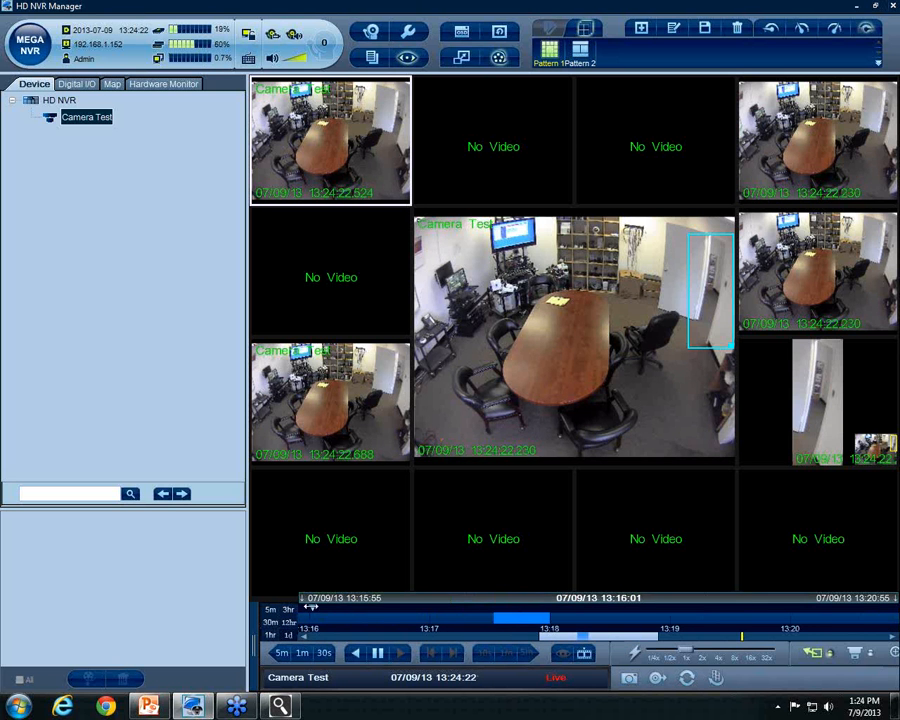
{"action": "left_click_drag", "start_coordinate": [386, 608], "coordinate": [546, 609]}
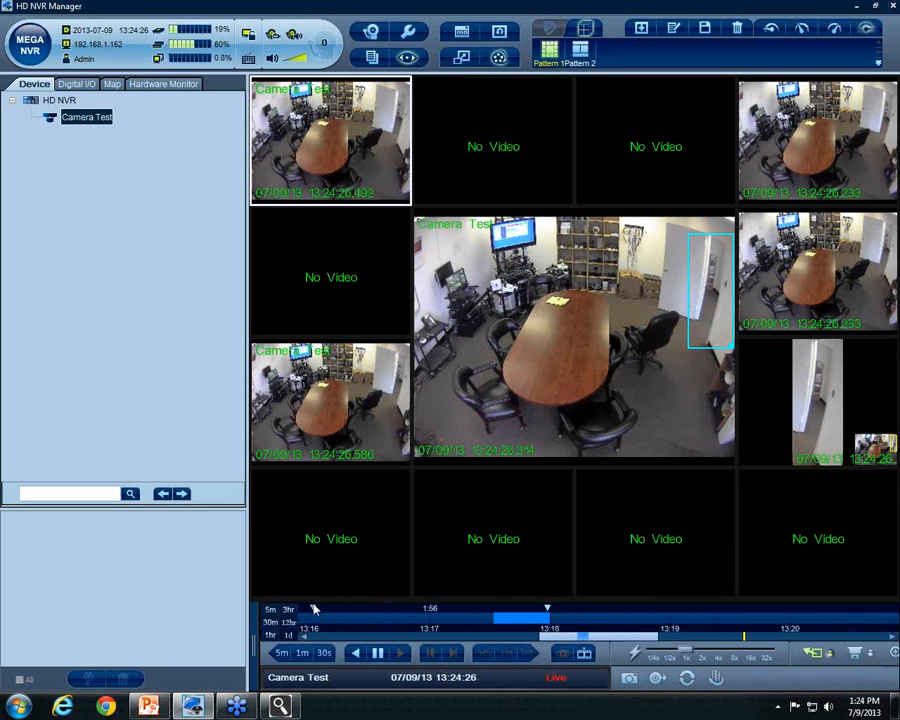
{"action": "left_click_drag", "start_coordinate": [312, 607], "coordinate": [505, 607]}
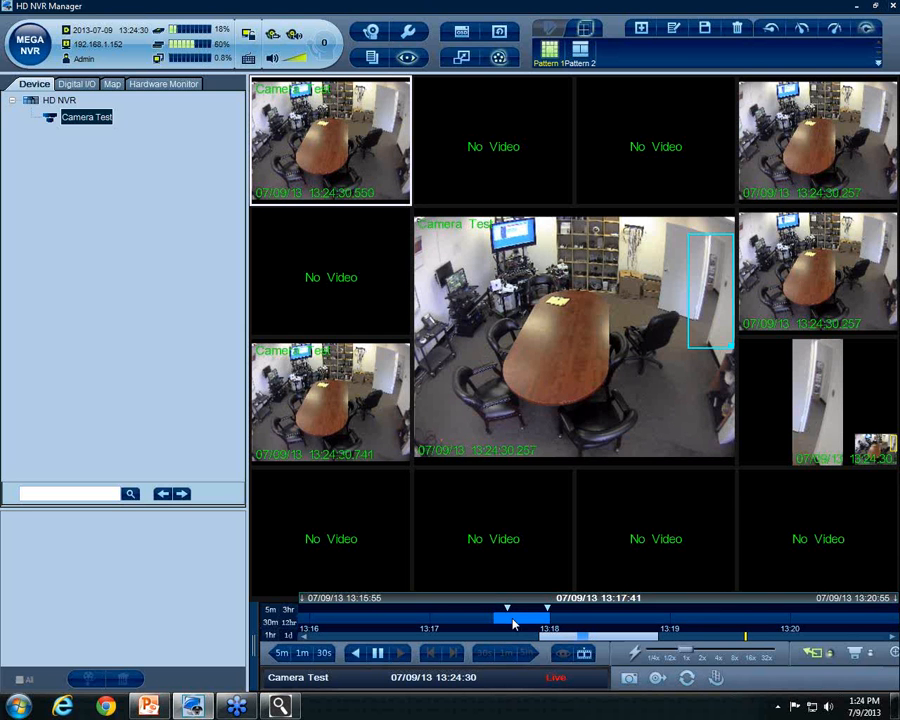
{"action": "mouse_move", "coordinate": [506, 607]}
{"action": "left_mouse_down"}
{"action": "mouse_move", "coordinate": [492, 618]}
{"action": "mouse_move", "coordinate": [466, 607]}
{"action": "mouse_move", "coordinate": [508, 607]}
{"action": "mouse_move", "coordinate": [442, 605]}
{"action": "mouse_move", "coordinate": [538, 608]}
{"action": "left_mouse_up"}
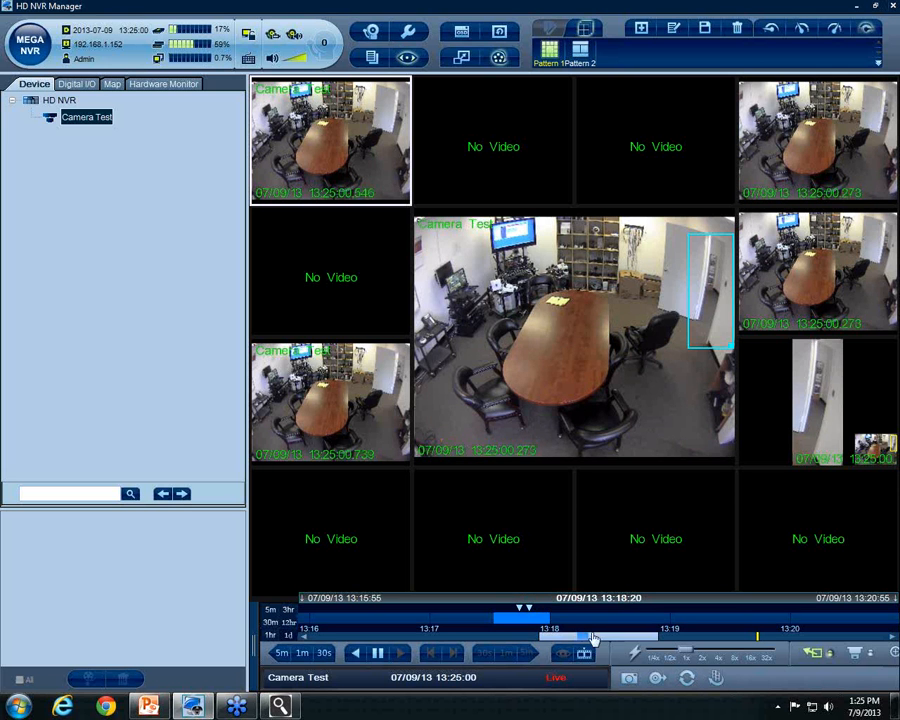
Zoom the timeline out to one hour and back to 5 minutes, then play from 13:17:46
{"action": "mouse_move", "coordinate": [616, 641]}
{"action": "left_mouse_down"}
{"action": "mouse_move", "coordinate": [567, 644]}
{"action": "mouse_move", "coordinate": [625, 643]}
{"action": "mouse_move", "coordinate": [458, 648]}
{"action": "mouse_move", "coordinate": [760, 652]}
{"action": "mouse_move", "coordinate": [571, 645]}
{"action": "mouse_move", "coordinate": [618, 643]}
{"action": "left_mouse_up"}
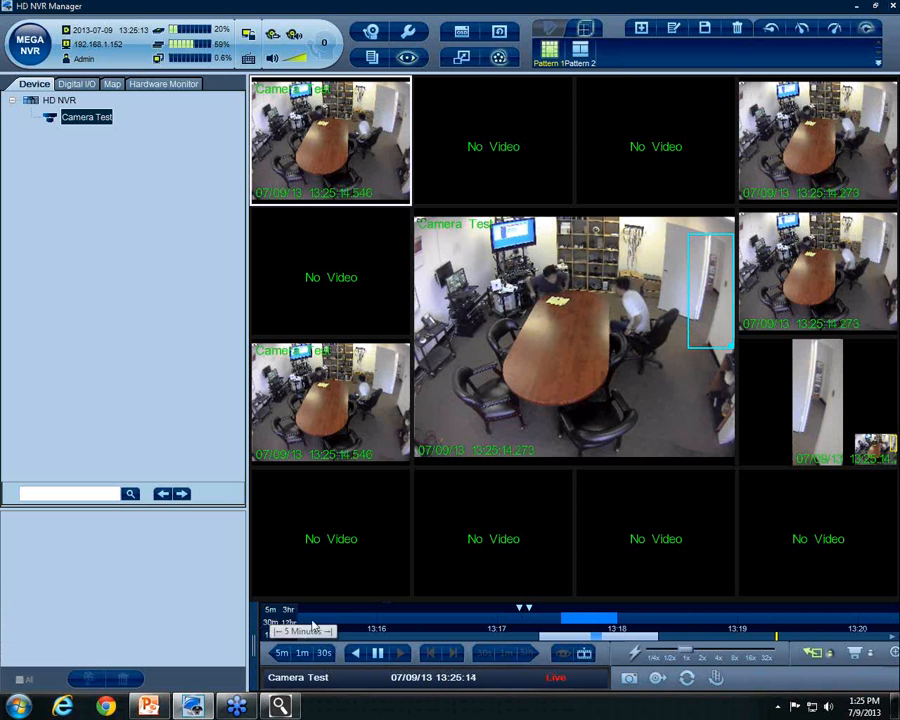
{"action": "left_click_drag", "start_coordinate": [643, 641], "coordinate": [618, 648]}
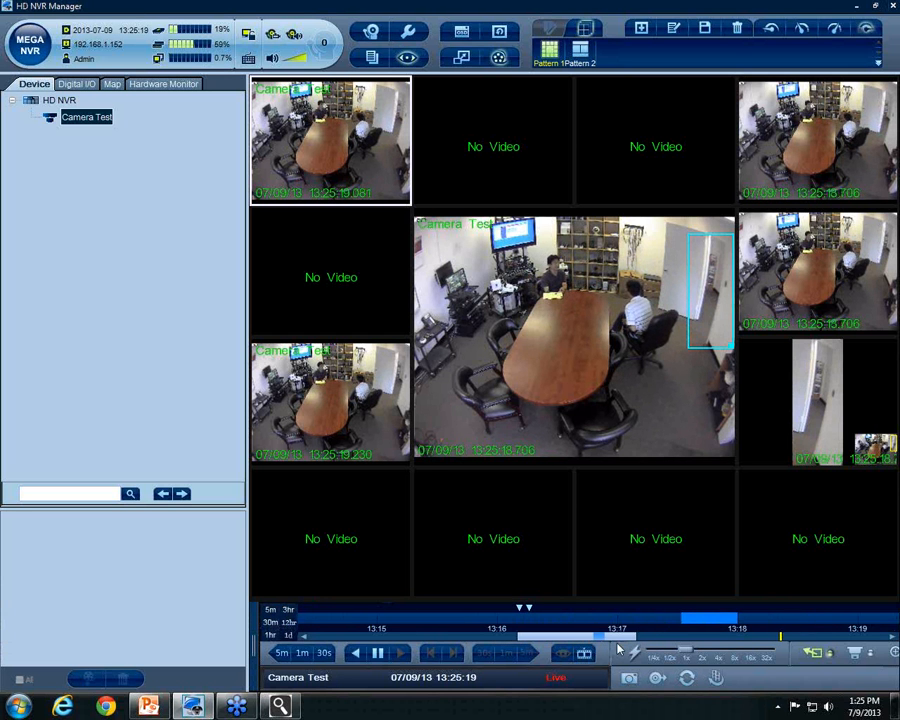
{"action": "left_click", "coordinate": [270, 635]}
{"action": "left_click_drag", "start_coordinate": [601, 648], "coordinate": [432, 647]}
{"action": "left_click", "coordinate": [276, 611]}
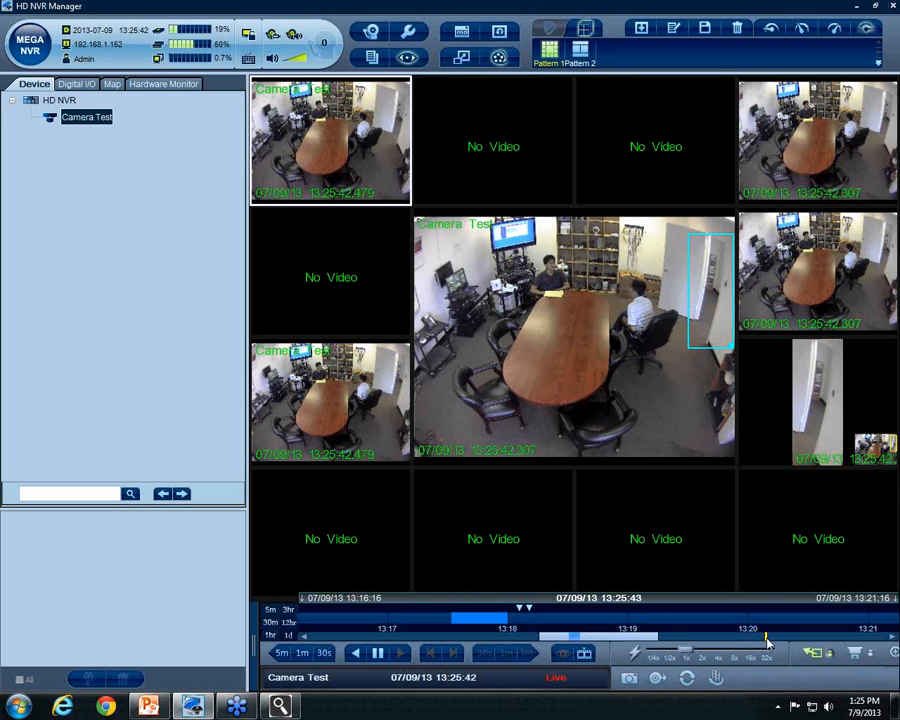
{"action": "left_click", "coordinate": [480, 625]}
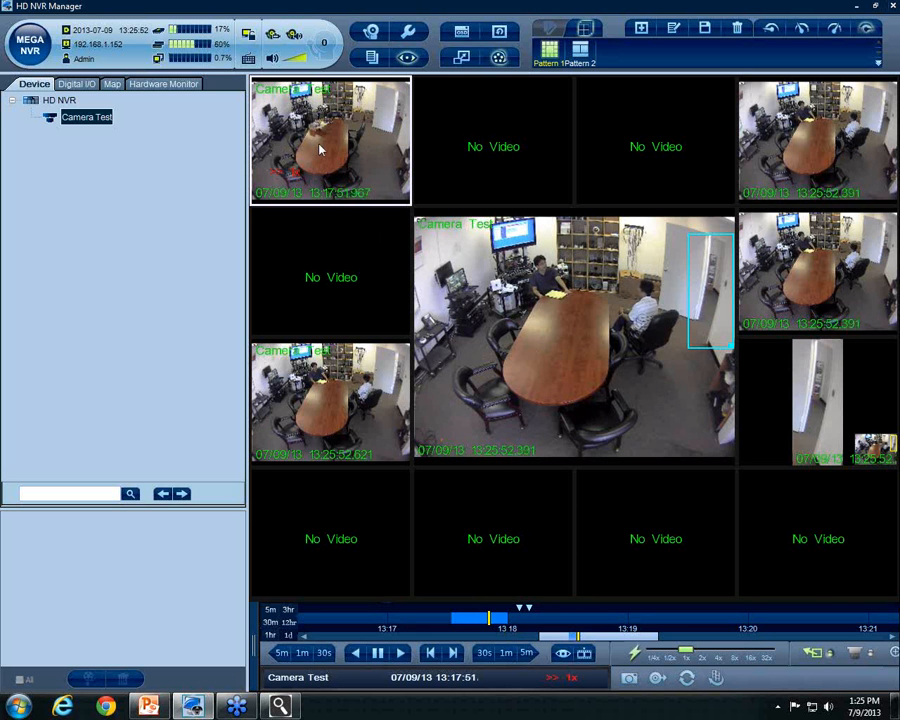
Jump playback back to 13:17:38–13:17:40 and leave it paused at 13:17:40
{"action": "left_click", "coordinate": [466, 619]}
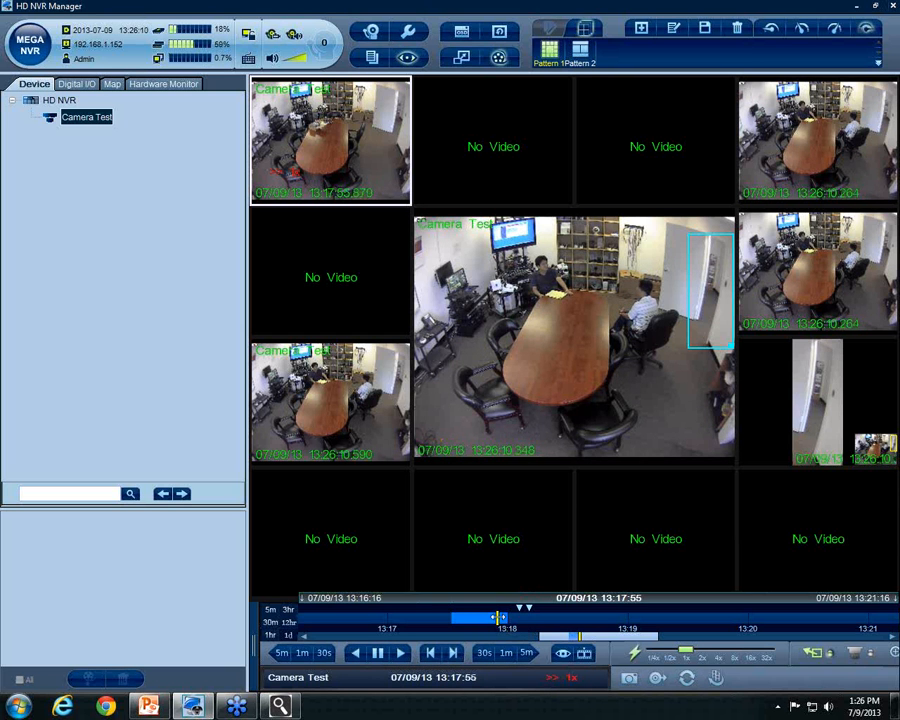
{"action": "left_click", "coordinate": [462, 618]}
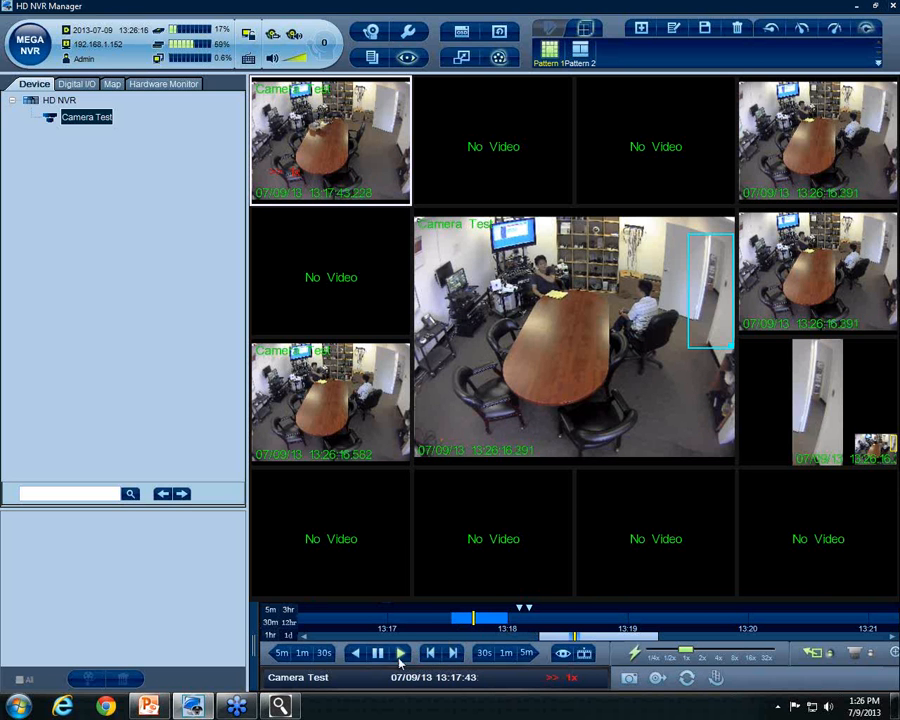
{"action": "left_click", "coordinate": [384, 656]}
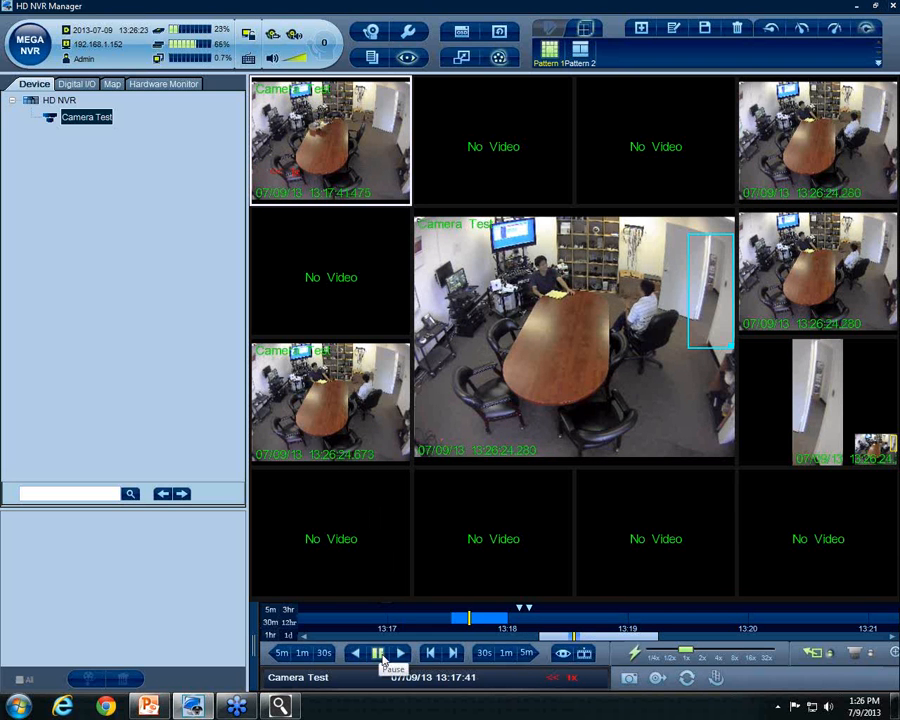
{"action": "left_click", "coordinate": [382, 658]}
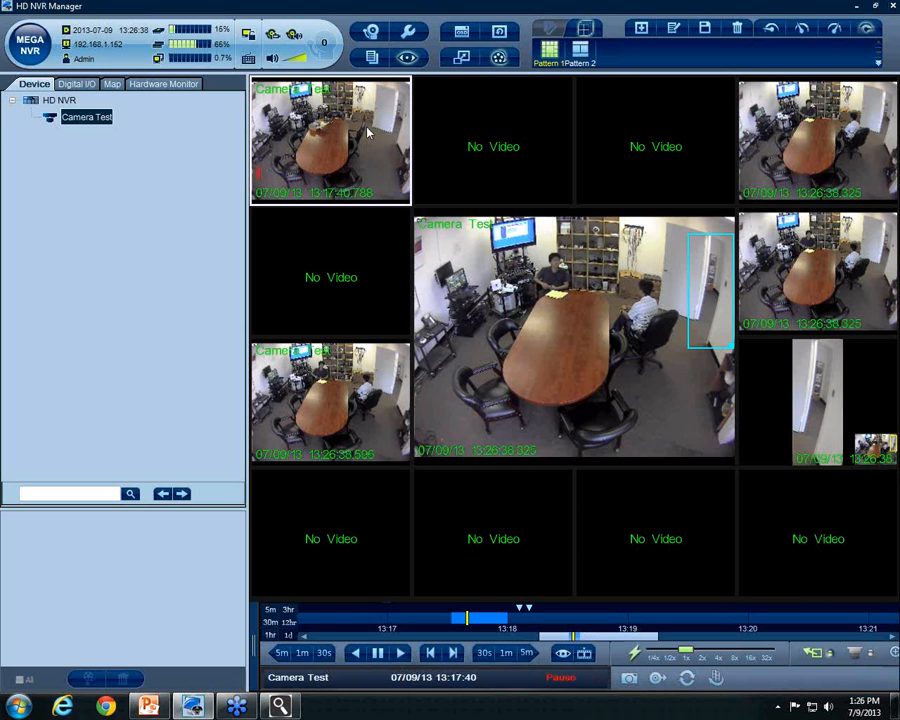
Return the cameras to live view, cancel the Go To calendar, and scroll the timeline back to 13:17
{"action": "left_click", "coordinate": [563, 655]}
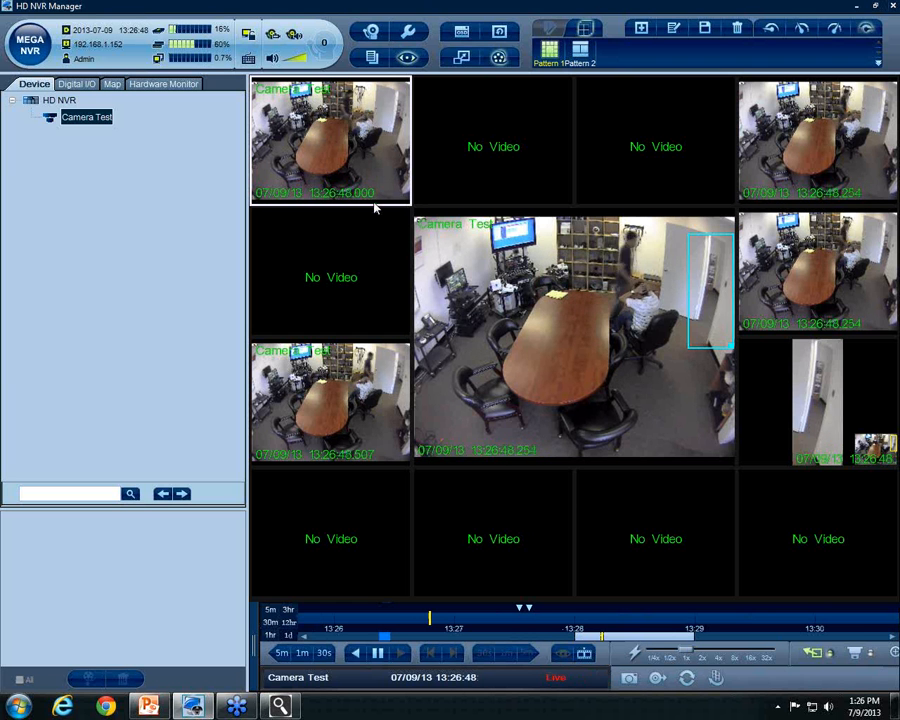
{"action": "left_click", "coordinate": [585, 654]}
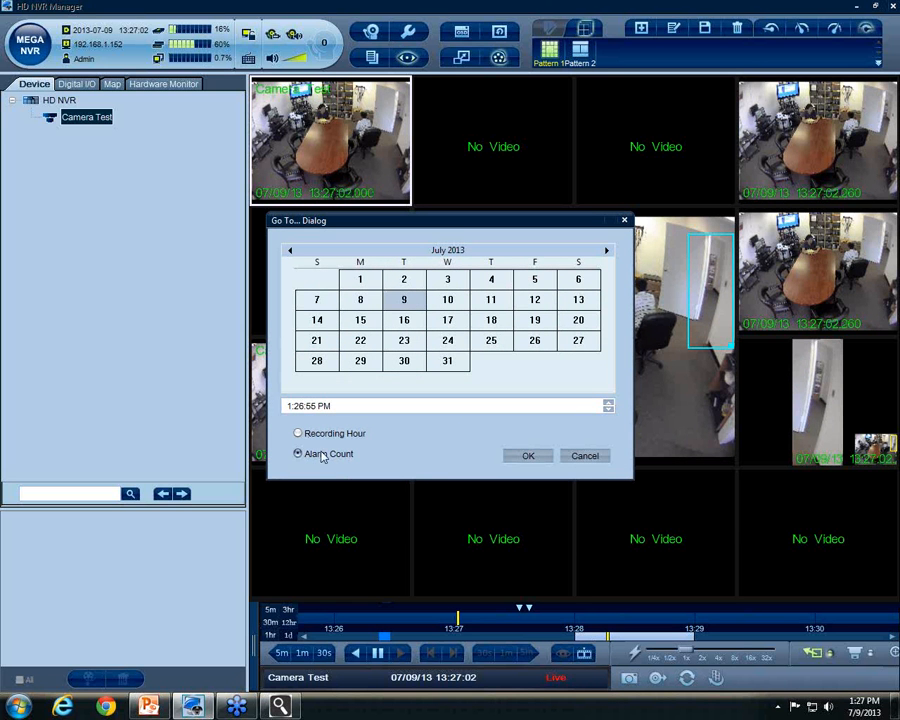
{"action": "left_click", "coordinate": [596, 456]}
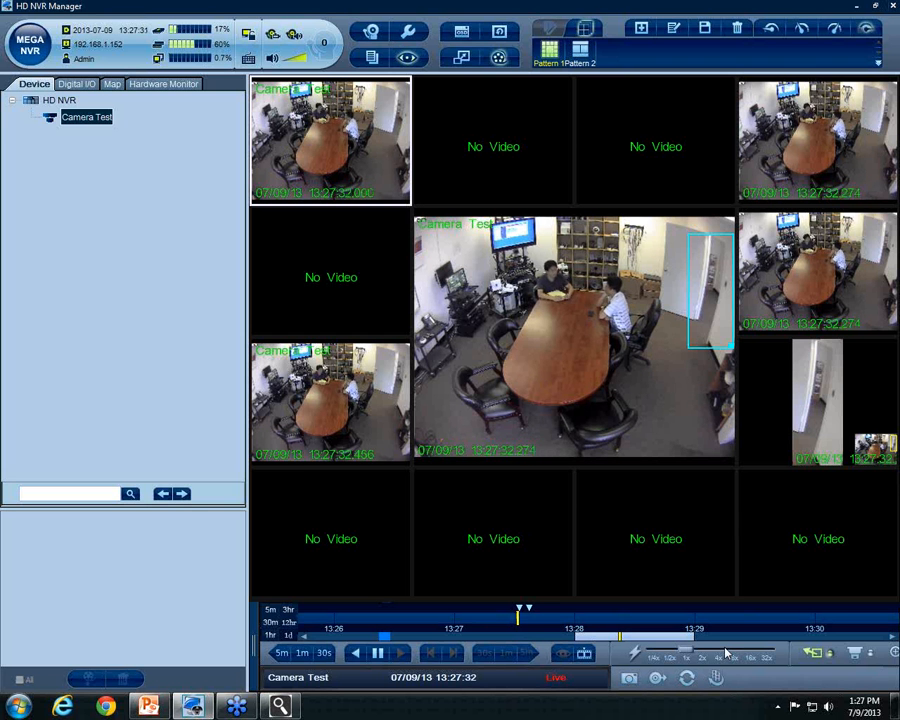
{"action": "left_click_drag", "start_coordinate": [605, 632], "coordinate": [422, 637]}
Play the recording from 13:17:43 and add a snapshot of that frame to the export list
{"action": "left_click", "coordinate": [452, 621]}
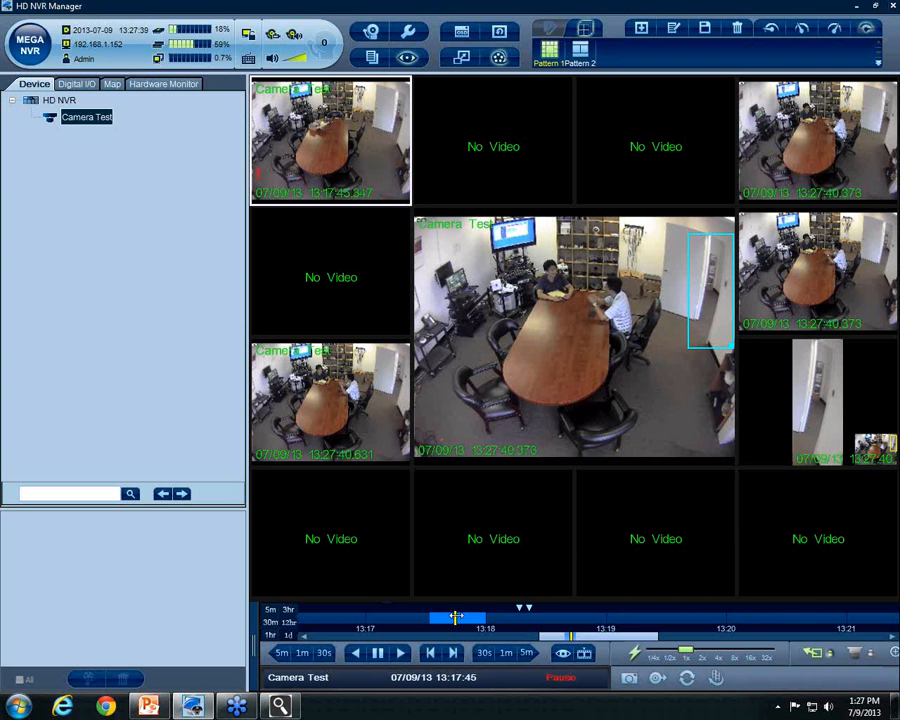
{"action": "left_click", "coordinate": [628, 679]}
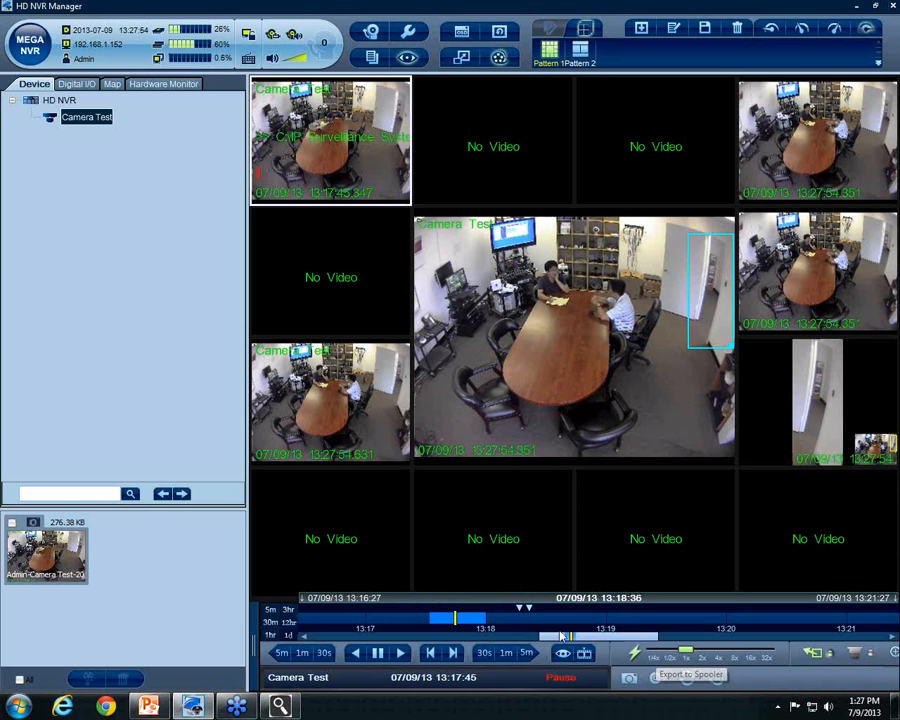
{"action": "left_click_drag", "start_coordinate": [582, 638], "coordinate": [563, 637]}
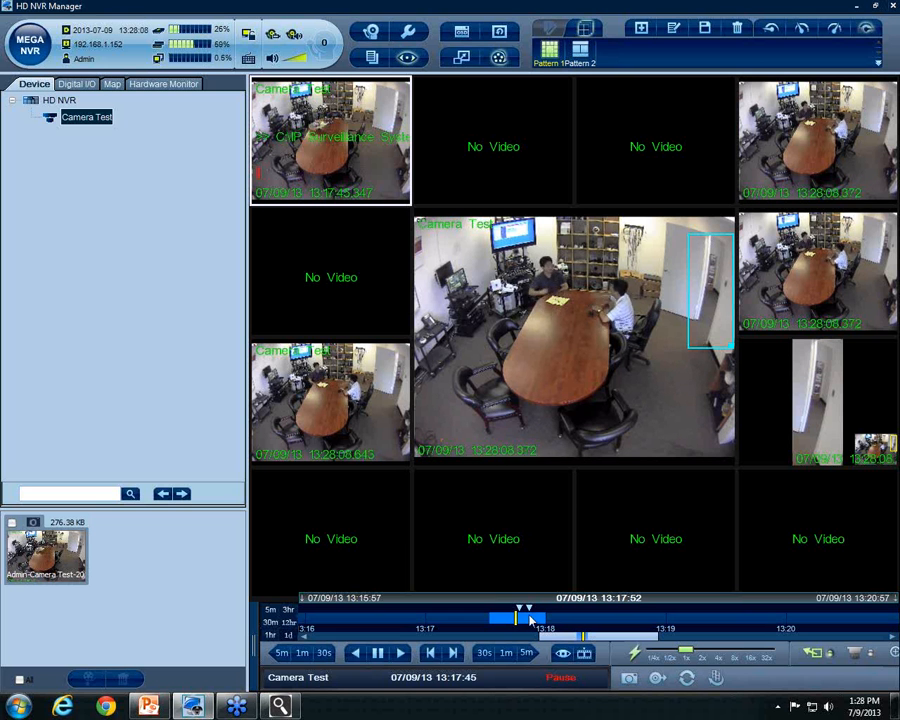
Add the marked 1.49 MB clip to the export spooler and switch the top-left tile back to live
{"action": "left_click", "coordinate": [658, 680]}
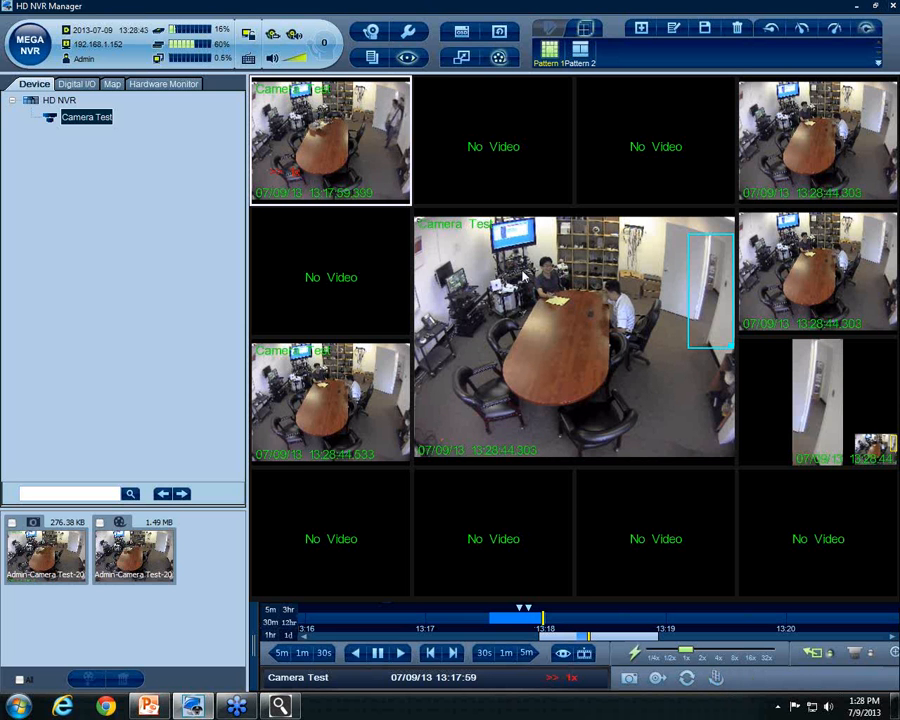
{"action": "left_click", "coordinate": [866, 28]}
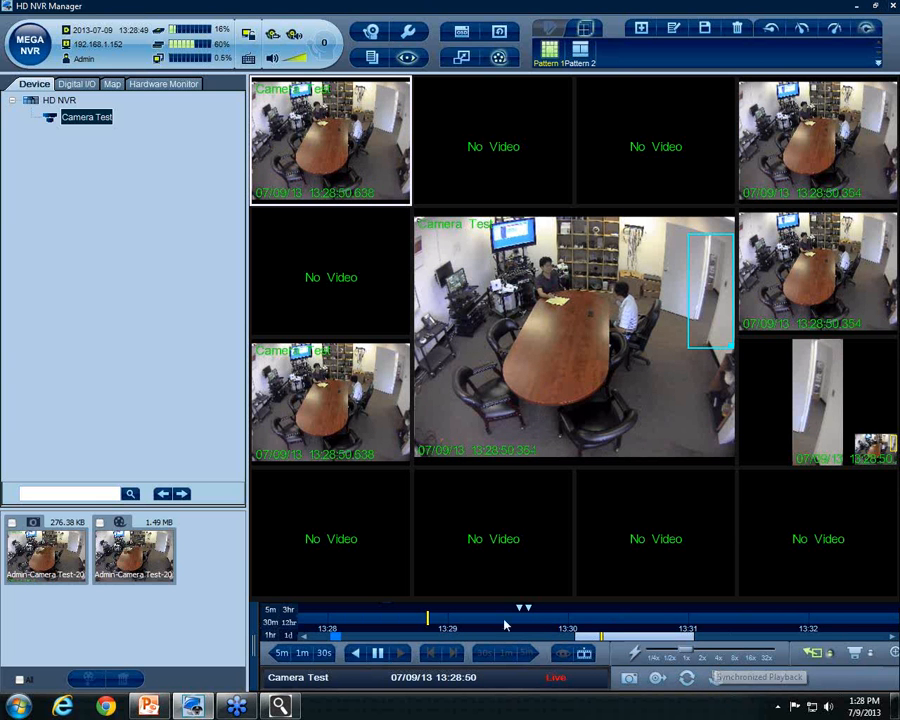
Scroll the timeline back to bring the 13:17 recording into view
{"action": "left_click_drag", "start_coordinate": [616, 639], "coordinate": [350, 640]}
{"action": "left_click_drag", "start_coordinate": [583, 645], "coordinate": [565, 645]}
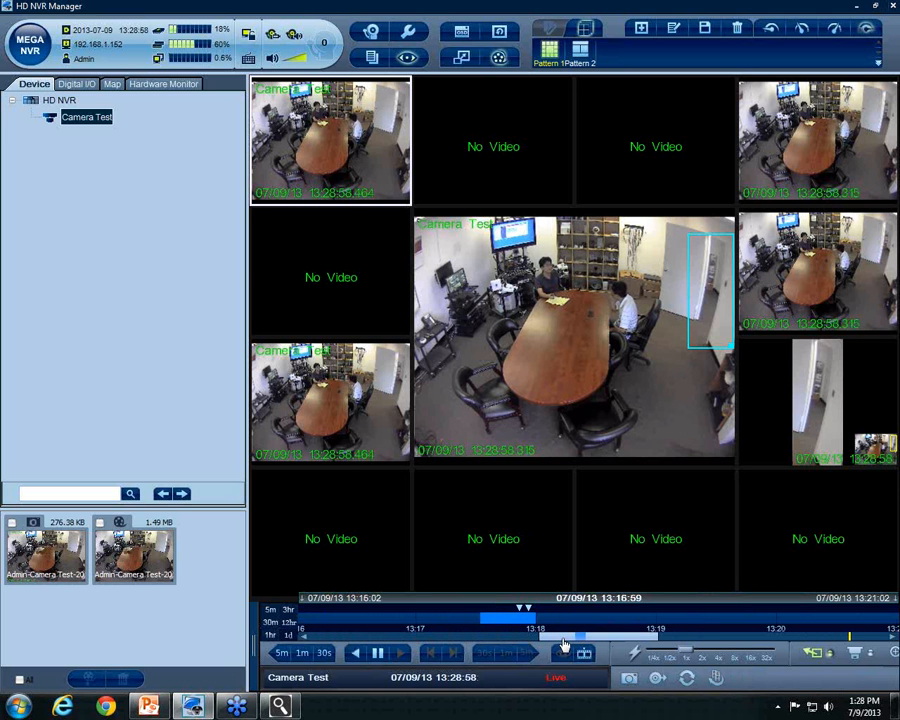
Turn on synchronized playback across the tiles and switch on Digital Zoom Mode
{"action": "left_click", "coordinate": [717, 680]}
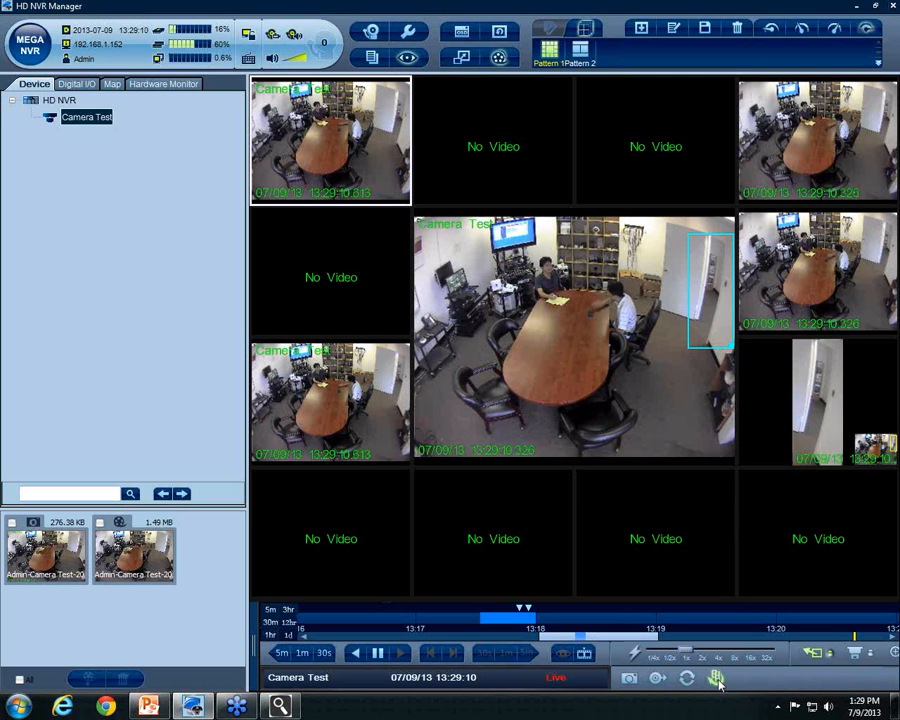
{"action": "left_click", "coordinate": [896, 655]}
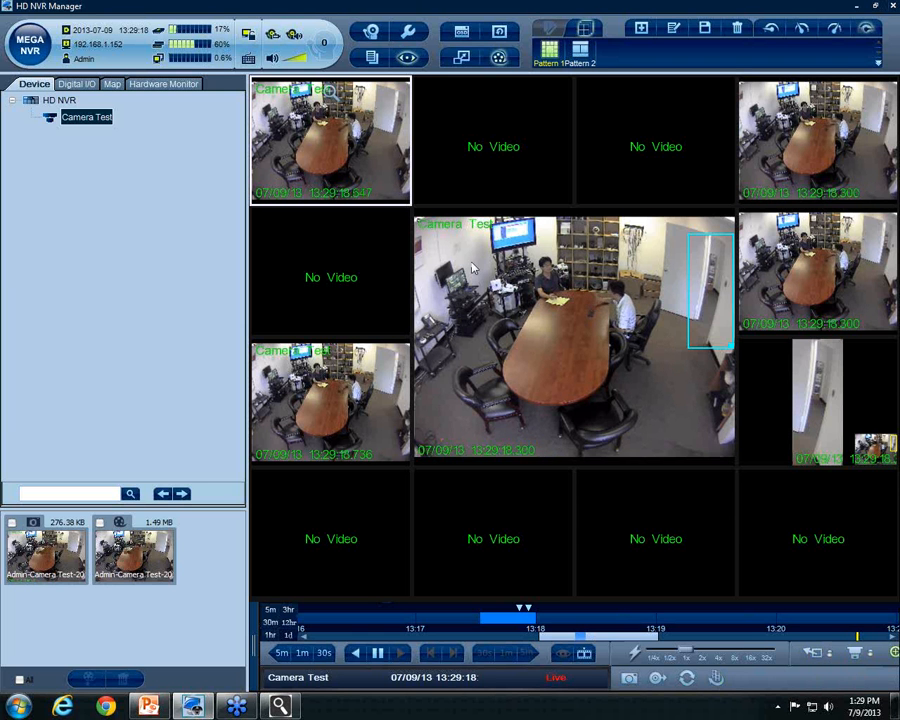
Show Camera Test full size, zoom into the doorway and back out, dismissing the fan-speed alarm
{"action": "double_click", "coordinate": [331, 145]}
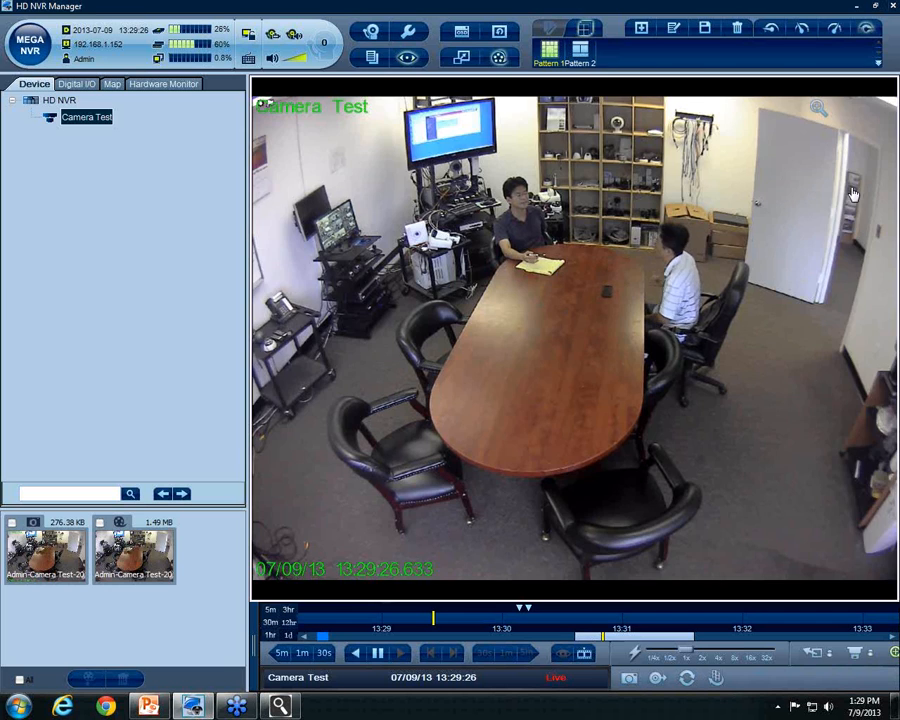
{"action": "scroll", "coordinate": [853, 193], "scroll_direction": "up", "scroll_amount": 4}
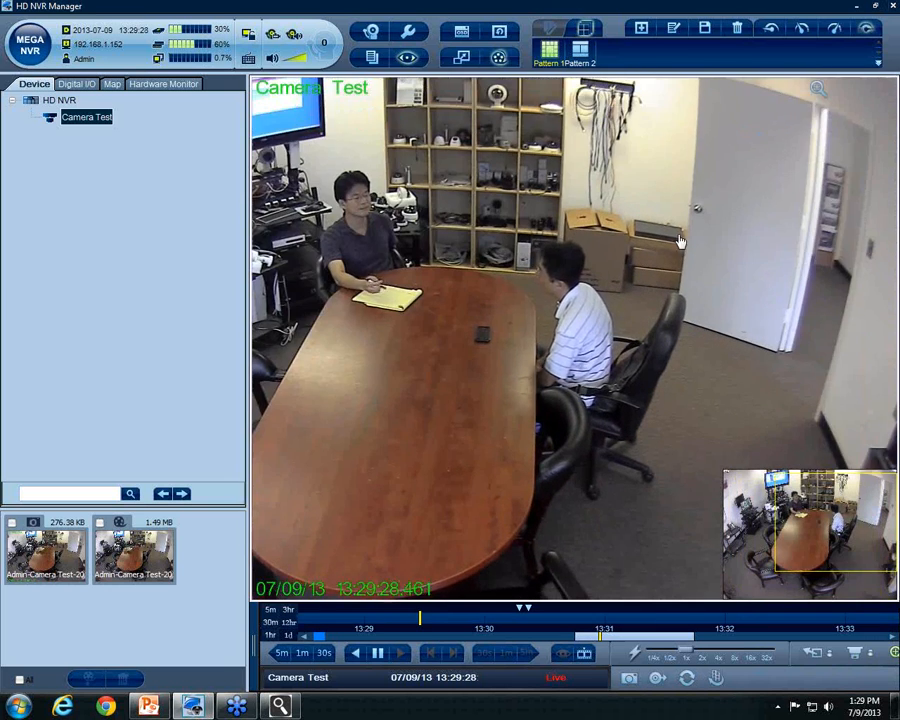
{"action": "scroll", "coordinate": [852, 193], "scroll_direction": "up", "scroll_amount": 5}
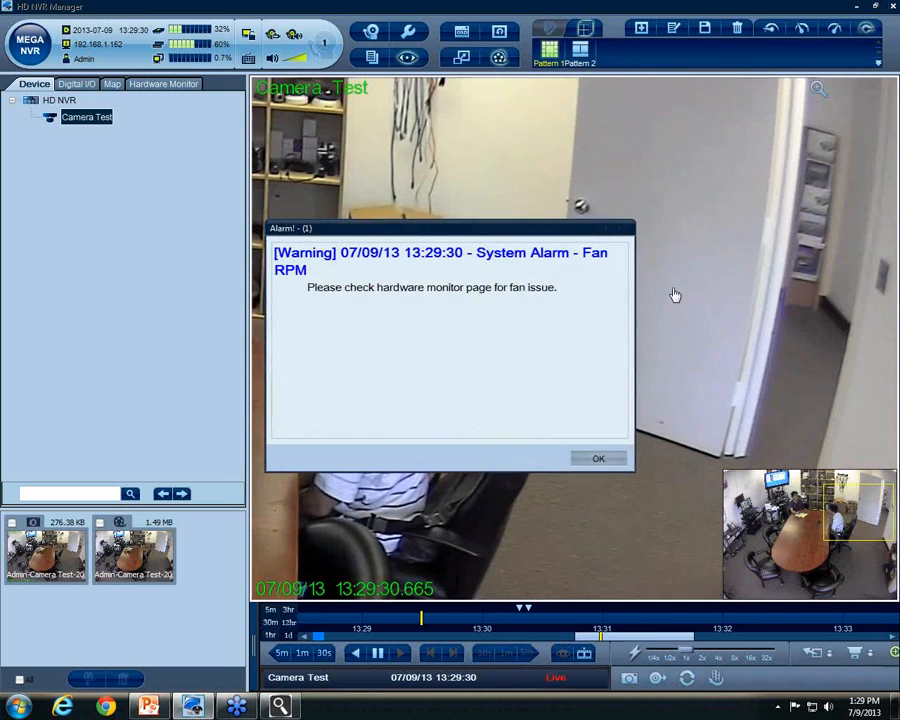
{"action": "left_click", "coordinate": [597, 459]}
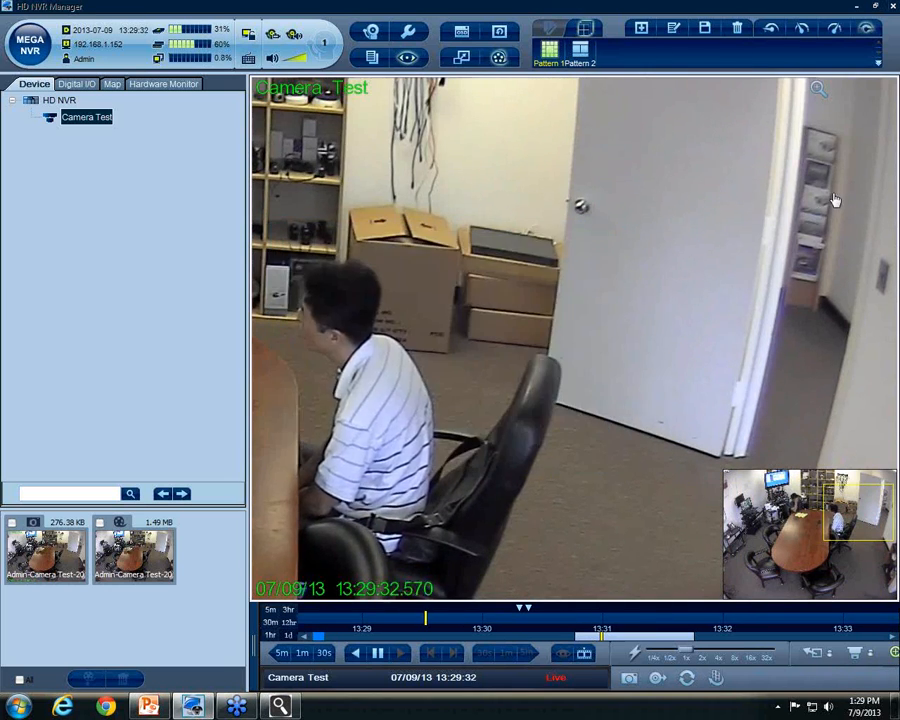
{"action": "scroll", "coordinate": [805, 220], "scroll_direction": "up", "scroll_amount": 3}
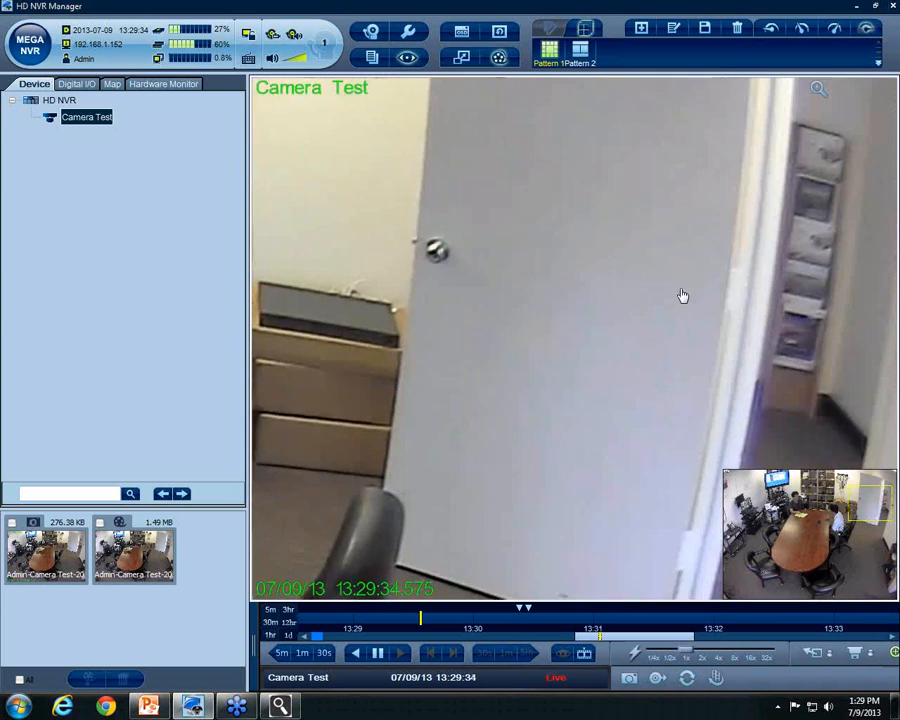
{"action": "scroll", "coordinate": [733, 307], "scroll_direction": "down", "scroll_amount": 5}
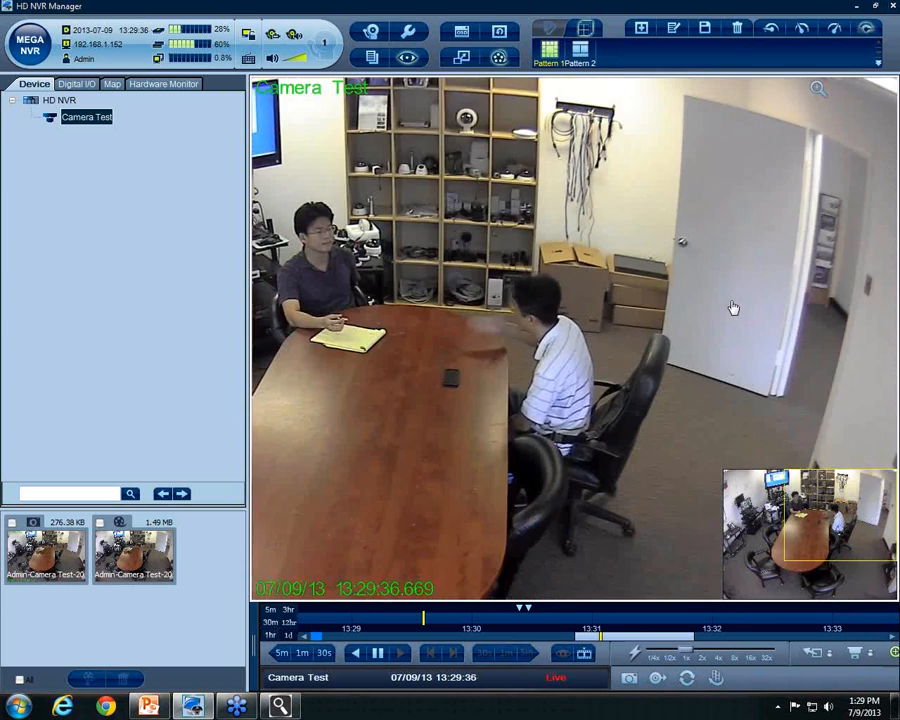
{"action": "scroll", "coordinate": [733, 307], "scroll_direction": "down", "scroll_amount": 4}
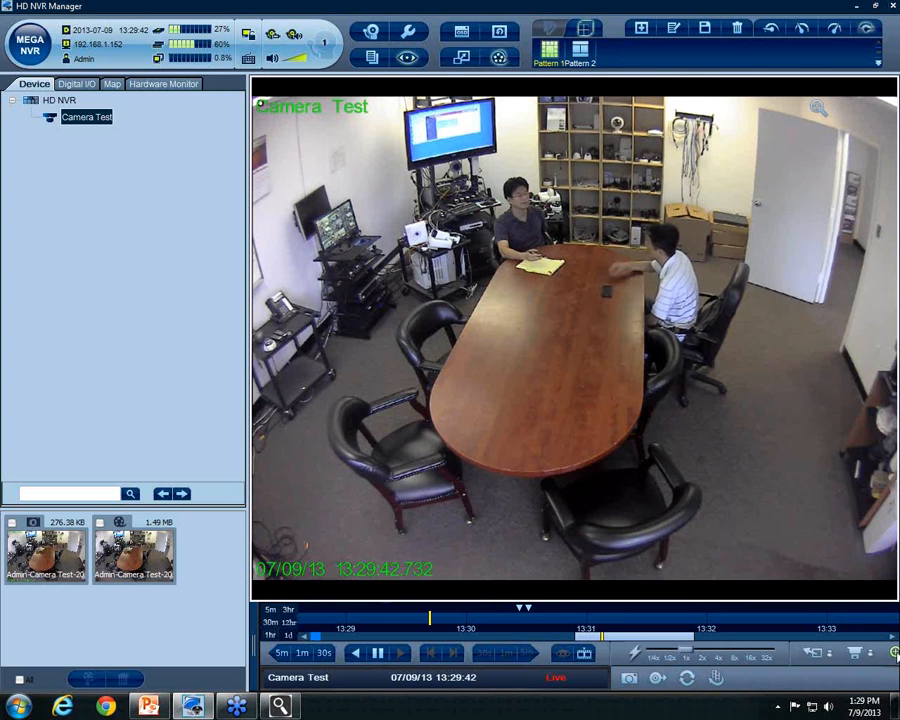
{"action": "left_click", "coordinate": [895, 652]}
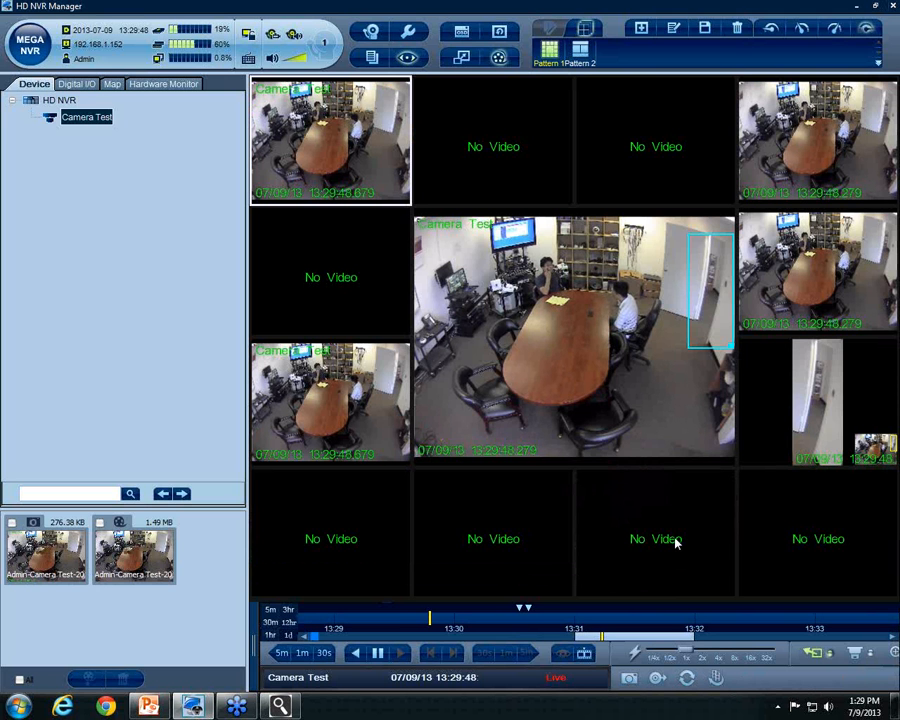
Peek at the PowerPoint presentation, then minimize the recorder to reveal the desktop and IP Manager
{"action": "left_click", "coordinate": [150, 706]}
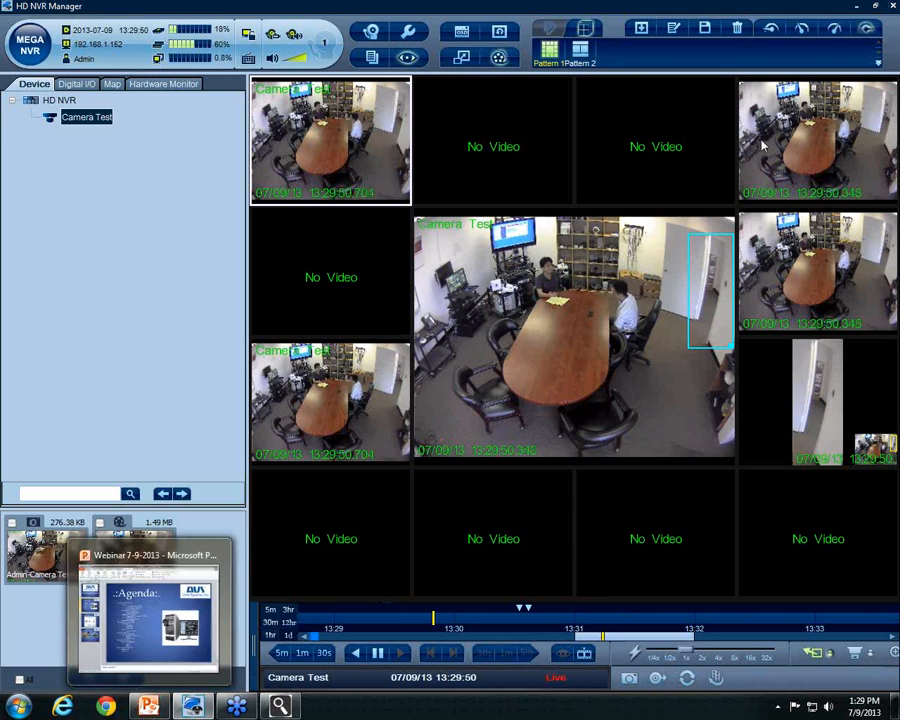
{"action": "left_click", "coordinate": [858, 7]}
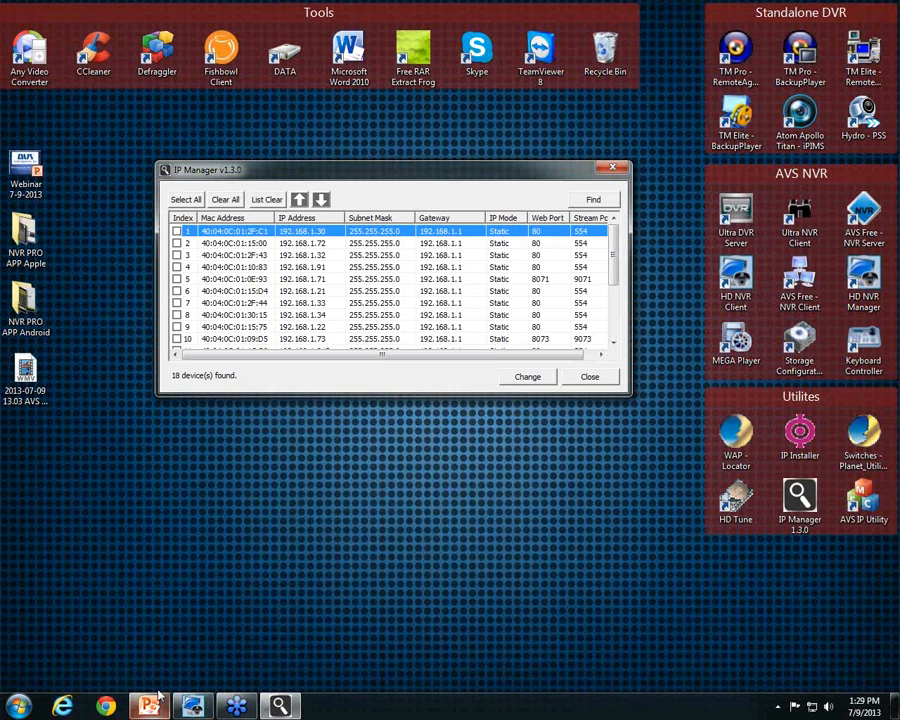
Restore the Webinar 7-9-2013 deck on its Agenda slide, then minimize it again
{"action": "left_click", "coordinate": [146, 704]}
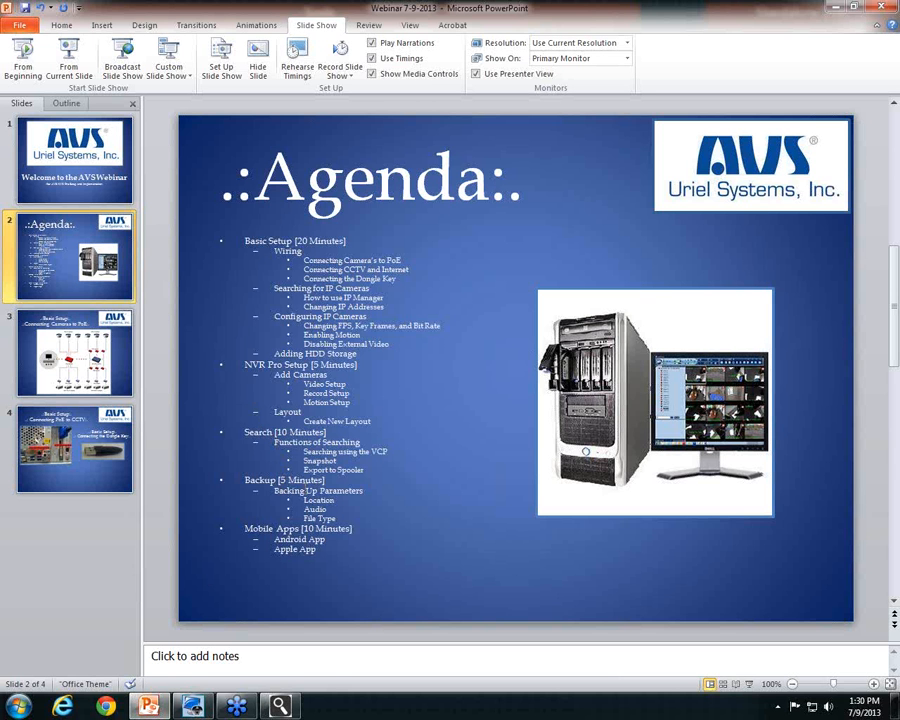
{"action": "left_click", "coordinate": [836, 7]}
Close IP Manager, return to HD NVR Manager, and tick the 1.49 MB recorded clip
{"action": "left_click", "coordinate": [625, 168]}
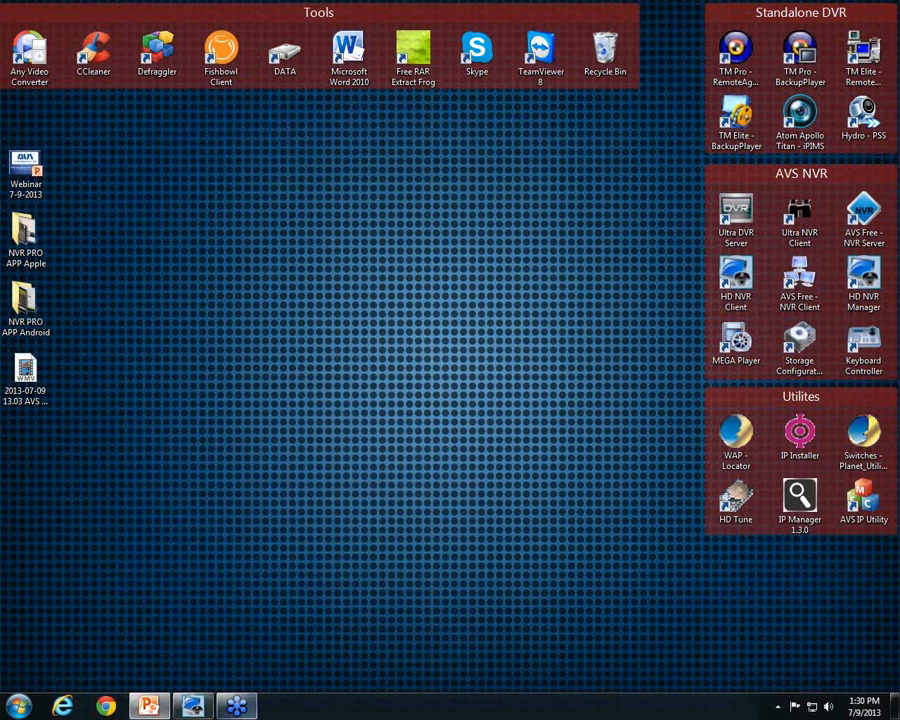
{"action": "left_click", "coordinate": [194, 706]}
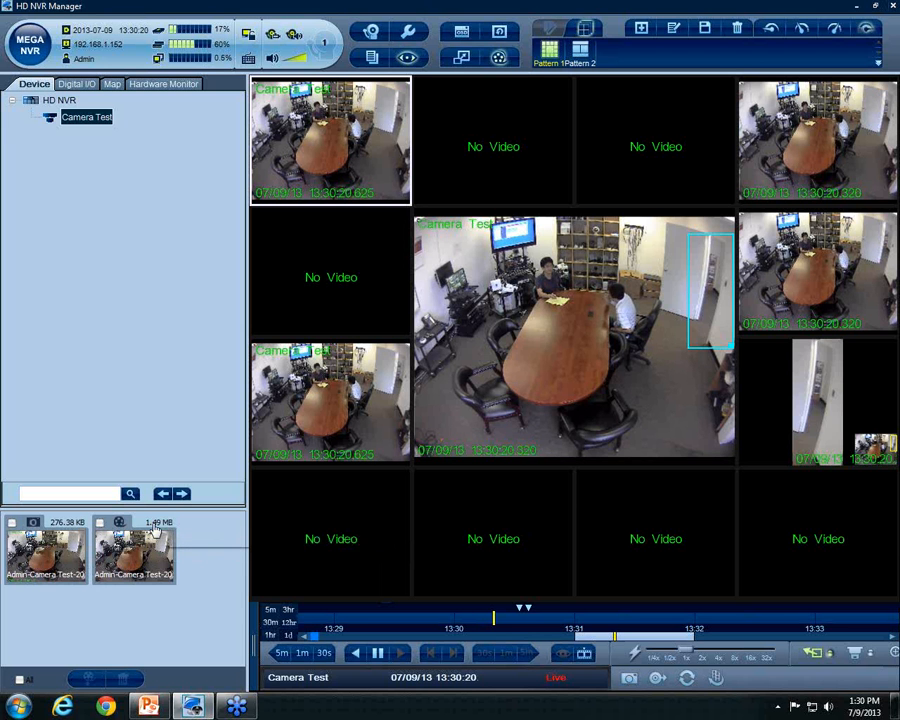
{"action": "left_click", "coordinate": [100, 523]}
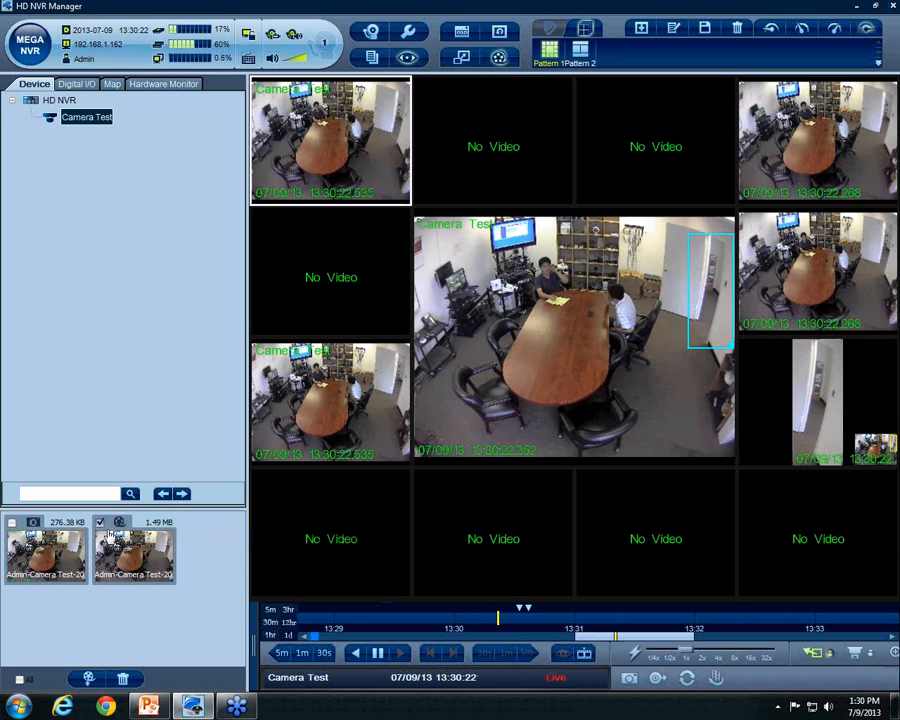
Open export settings for the clip, try saving to Desktop, and dismiss the failure message
{"action": "left_click", "coordinate": [89, 680]}
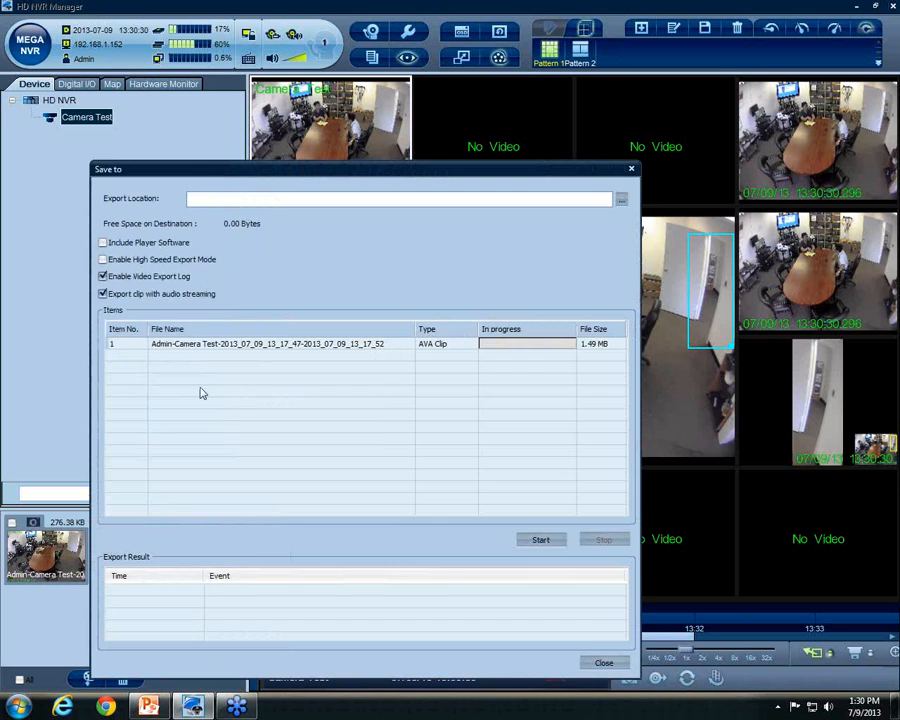
{"action": "left_click_drag", "start_coordinate": [310, 175], "coordinate": [425, 127]}
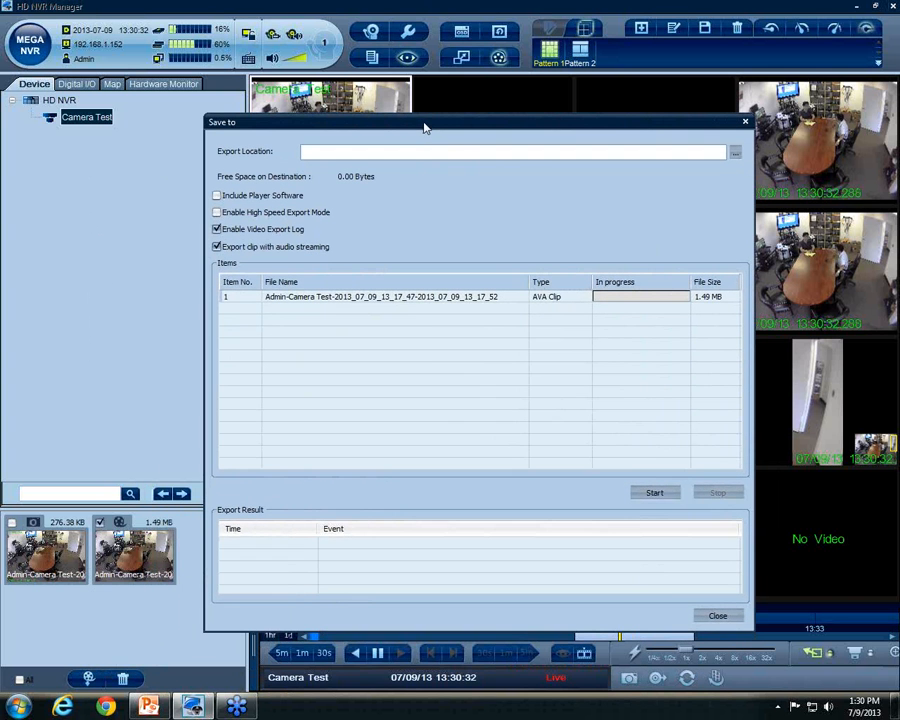
{"action": "left_click", "coordinate": [735, 153]}
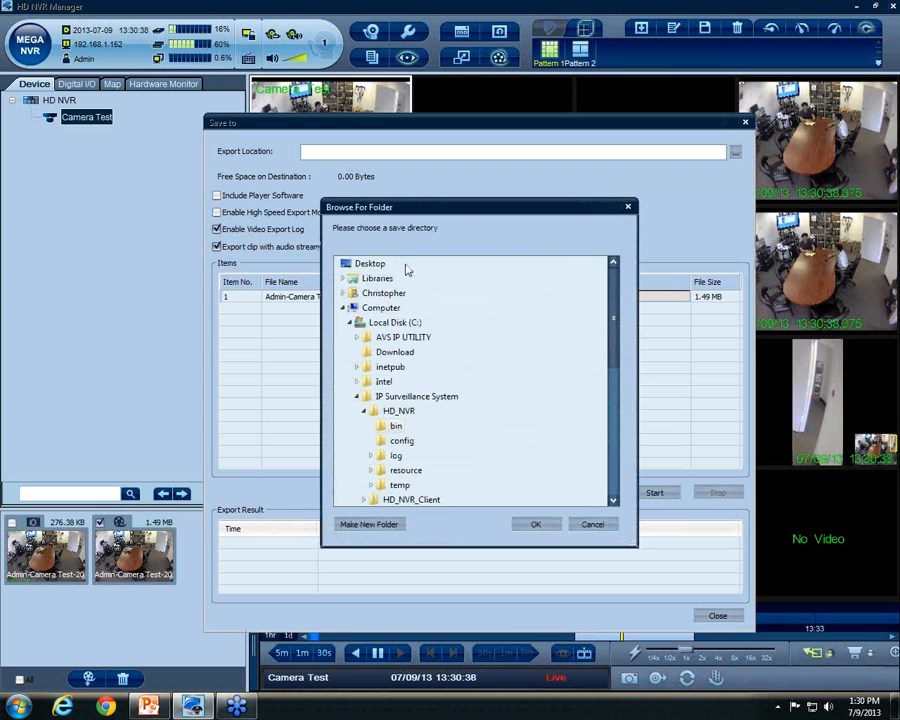
{"action": "left_click", "coordinate": [372, 263]}
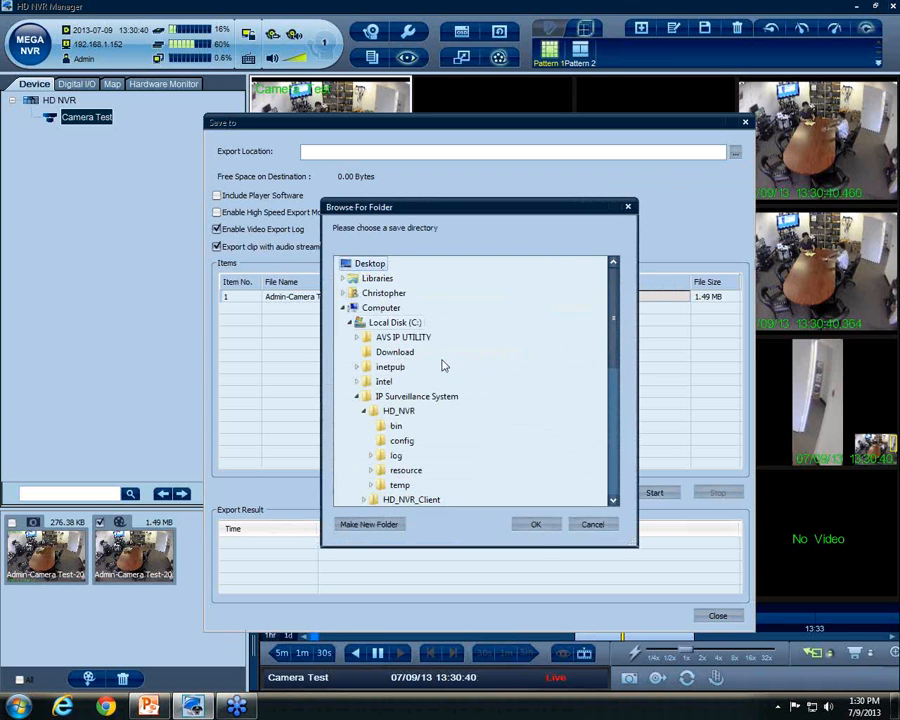
{"action": "left_click", "coordinate": [536, 525]}
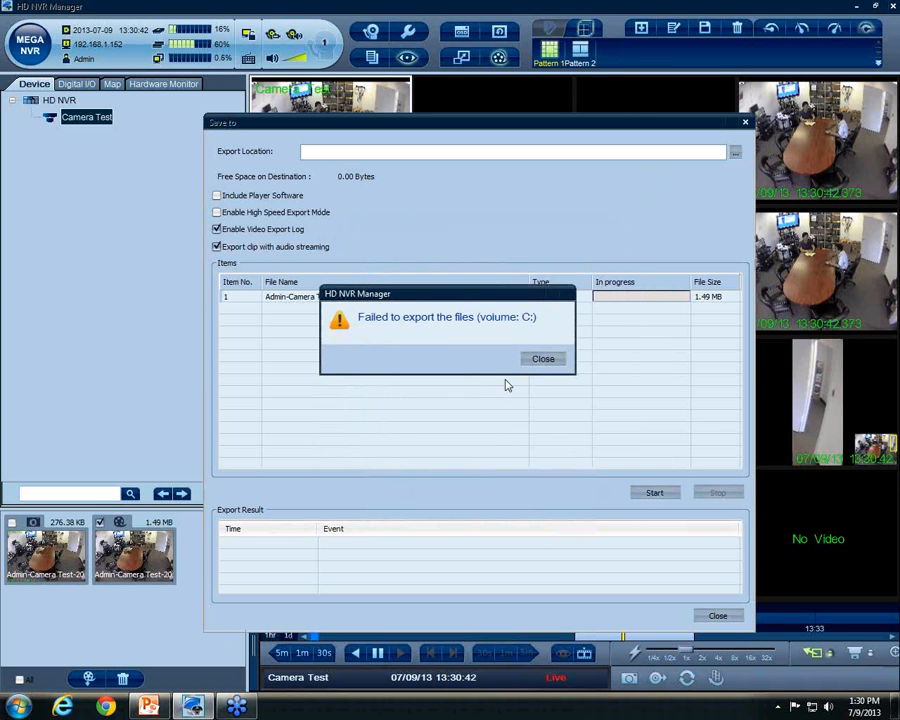
{"action": "left_click", "coordinate": [546, 357]}
Reopen Browse For Folder and scroll to look for another drive
{"action": "left_click", "coordinate": [735, 155]}
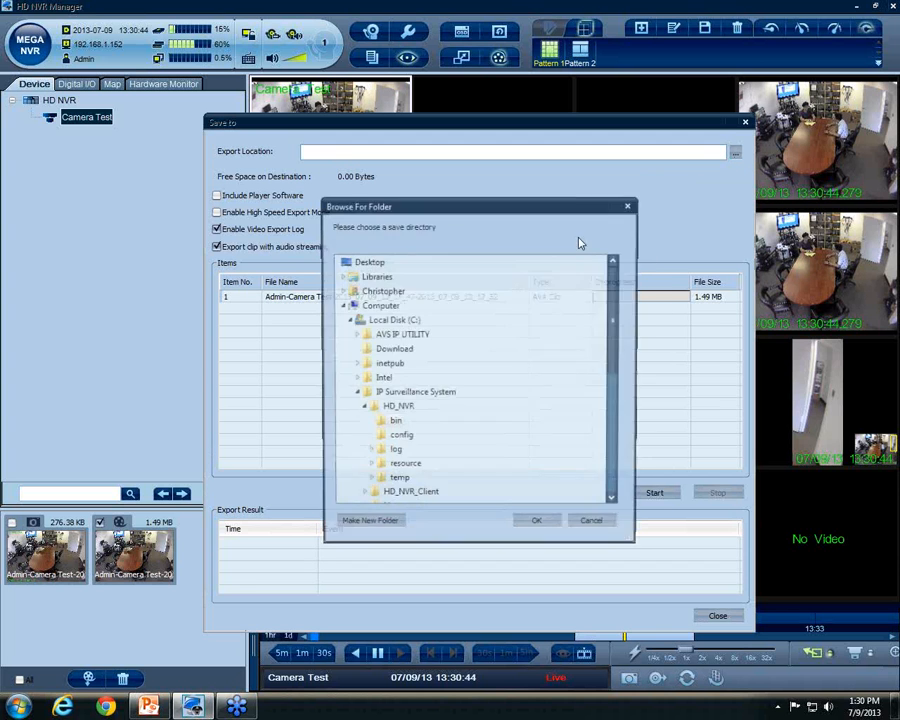
{"action": "left_click_drag", "start_coordinate": [618, 297], "coordinate": [616, 399]}
{"action": "scroll", "coordinate": [400, 440], "scroll_direction": "up", "scroll_amount": 2}
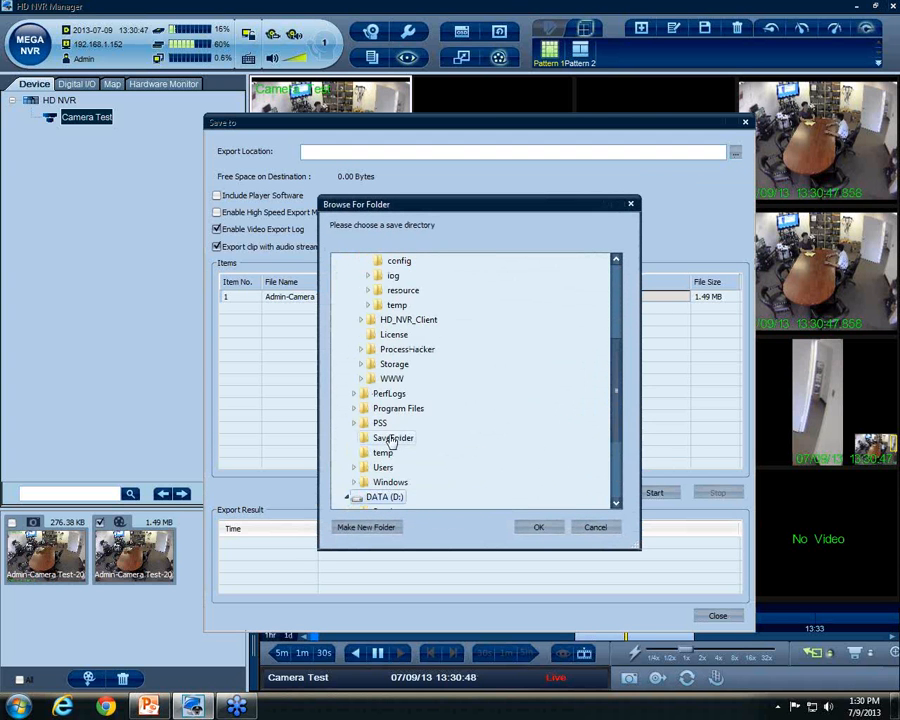
Set the export destination to D:\, include the player software, and keep the AVA Clip type
{"action": "left_click", "coordinate": [555, 530]}
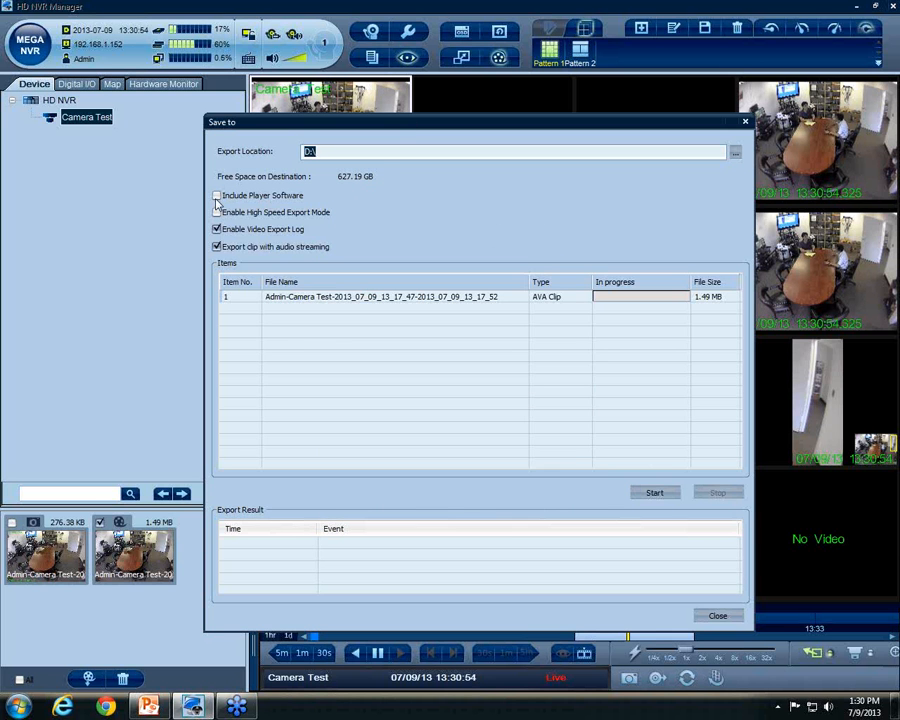
{"action": "left_click", "coordinate": [216, 196]}
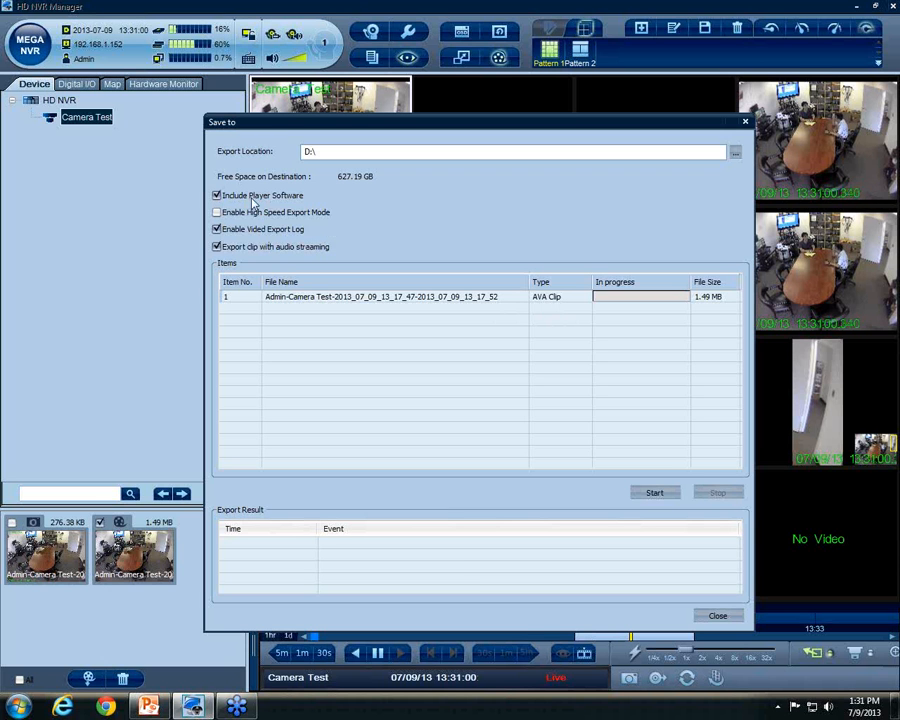
{"action": "left_click", "coordinate": [565, 303]}
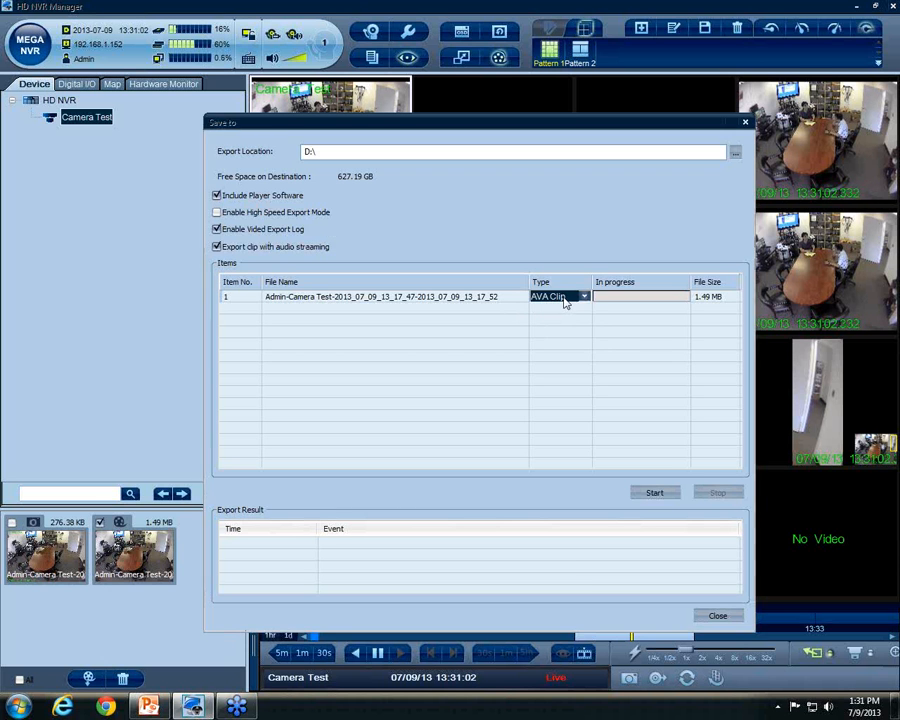
{"action": "left_click", "coordinate": [584, 299]}
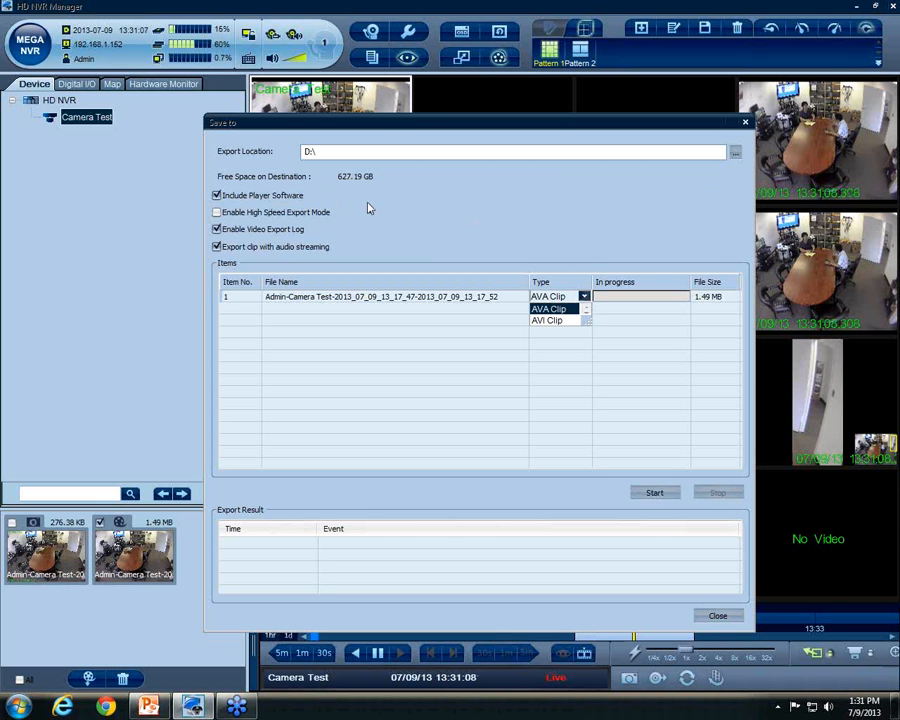
{"action": "left_click", "coordinate": [408, 212]}
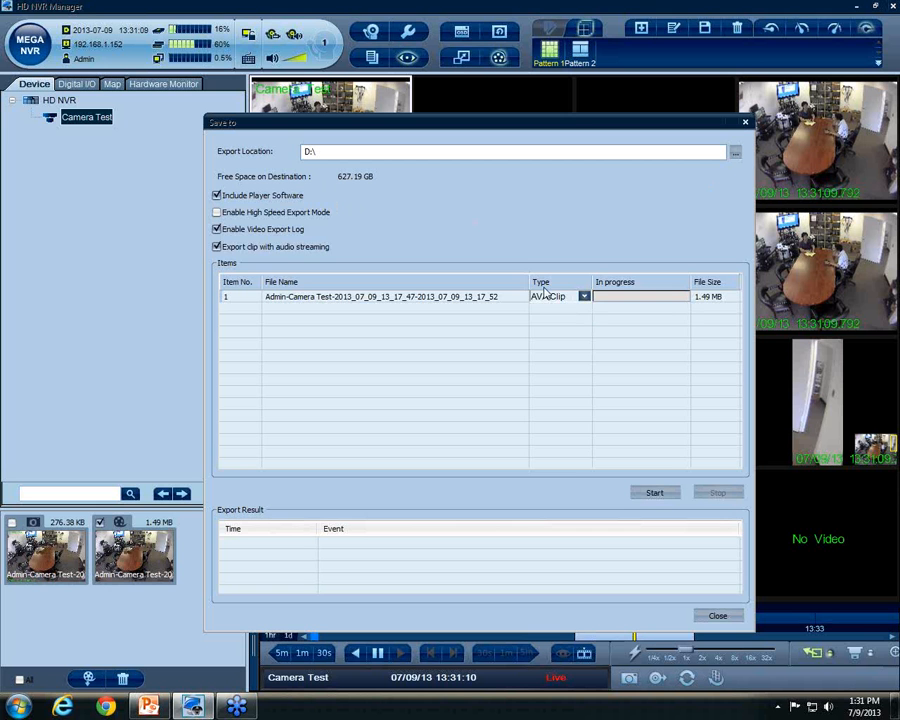
Turn on High Speed Export Mode and accept its warning and notice
{"action": "left_click", "coordinate": [305, 213]}
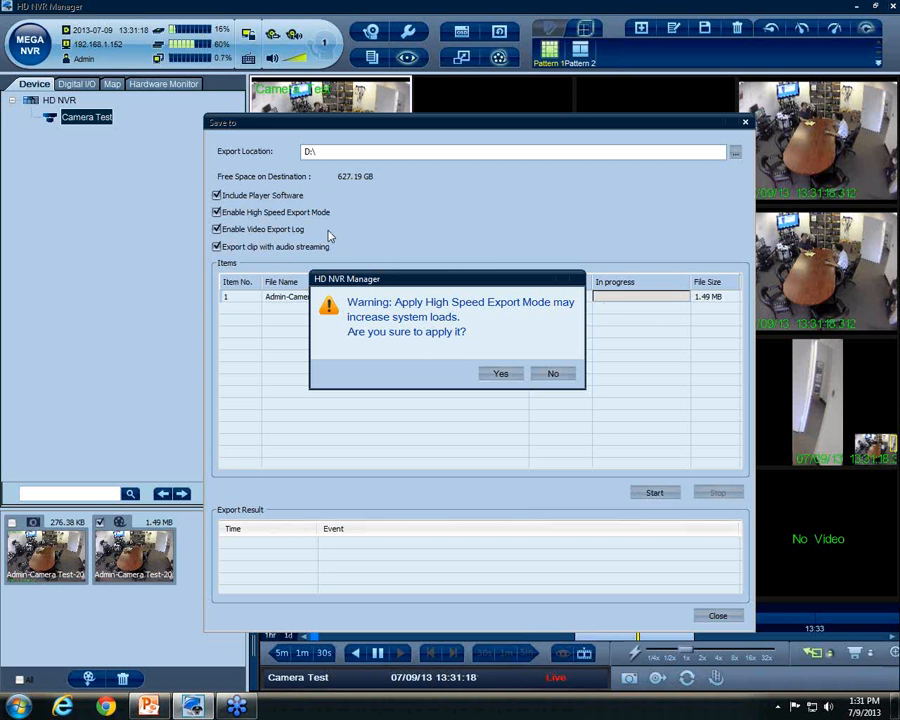
{"action": "left_click", "coordinate": [508, 374]}
{"action": "left_click", "coordinate": [545, 369]}
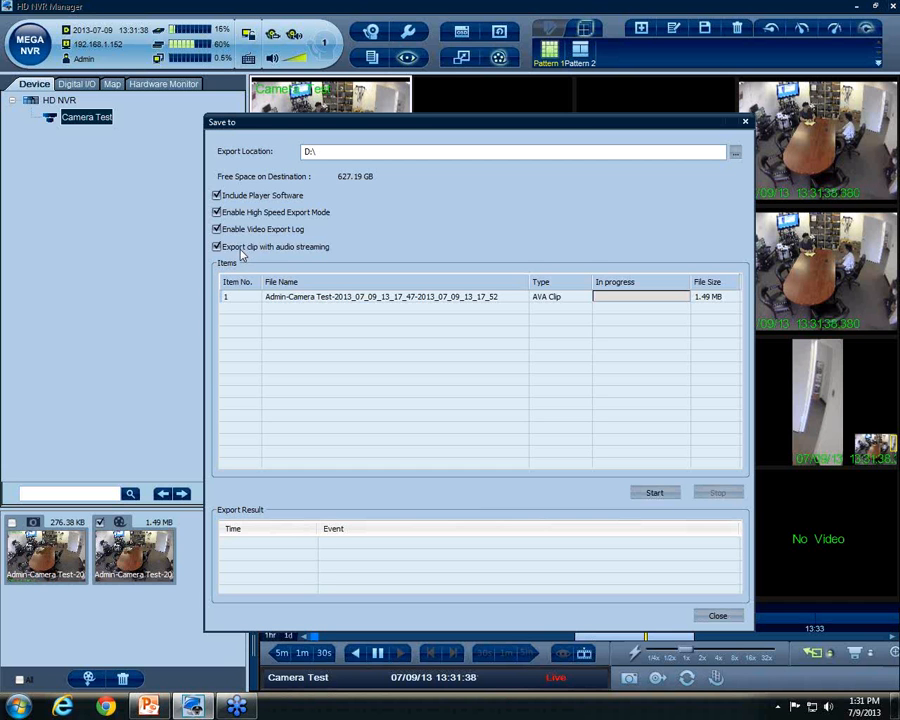
Try AVI Clip as the export type, then set it back to AVA Clip
{"action": "left_click", "coordinate": [584, 301]}
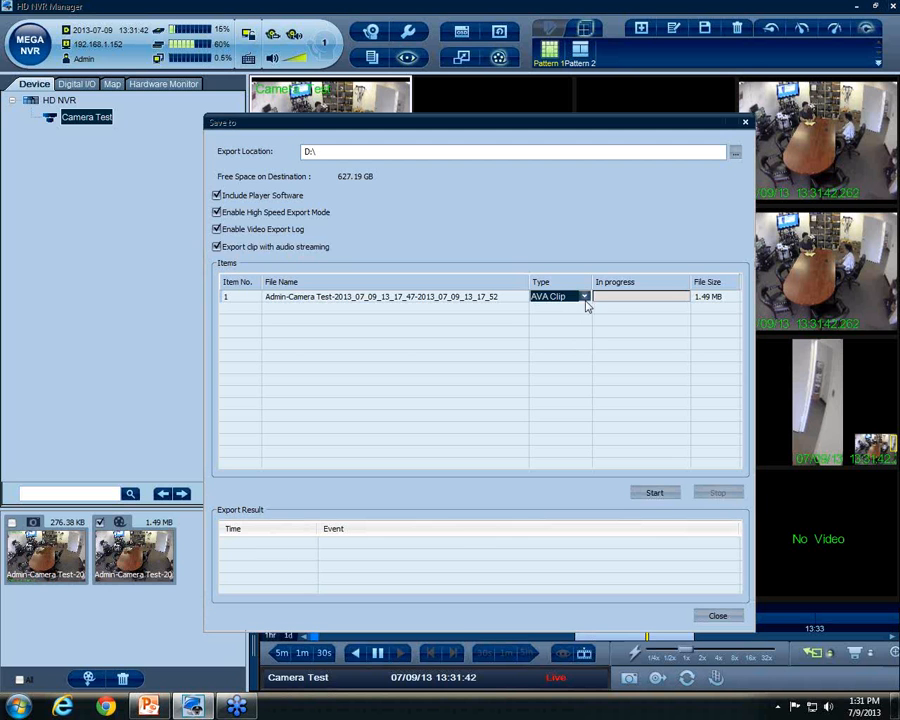
{"action": "left_click", "coordinate": [585, 299]}
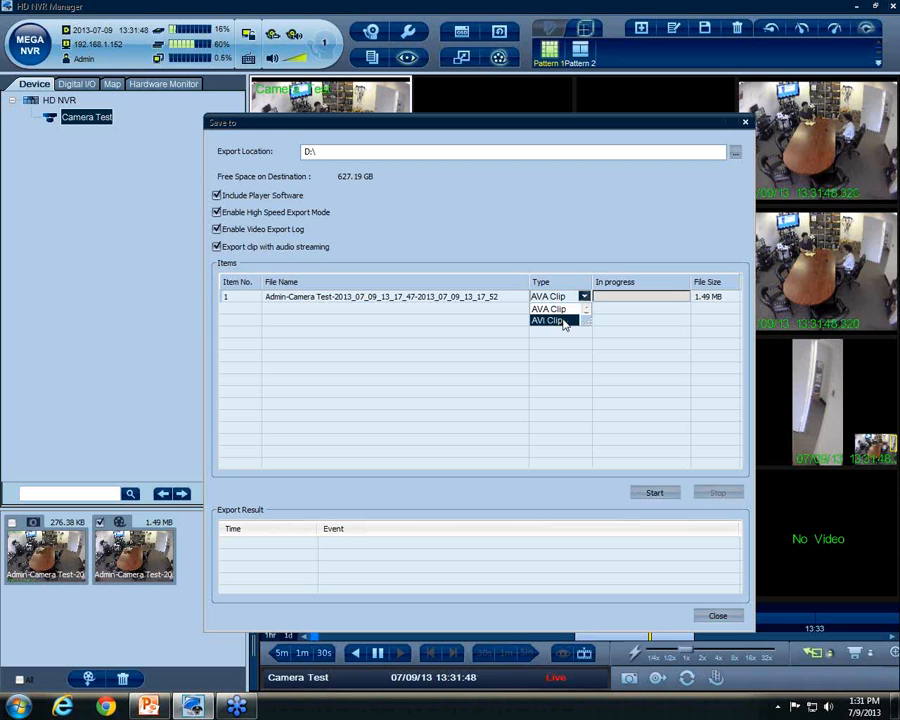
{"action": "left_click", "coordinate": [567, 321]}
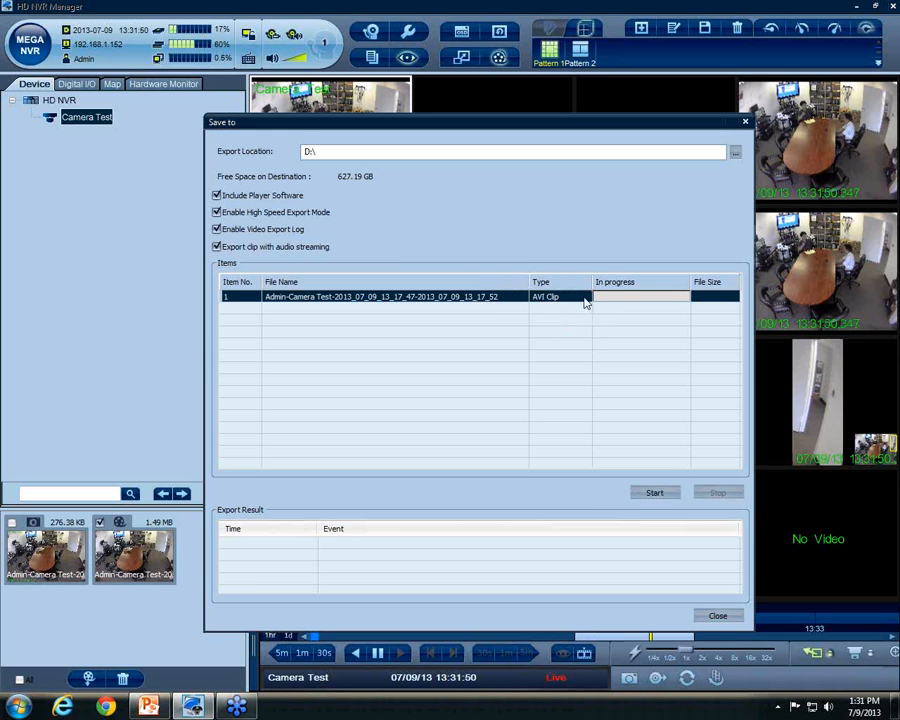
{"action": "left_click", "coordinate": [584, 298]}
{"action": "left_click", "coordinate": [571, 311]}
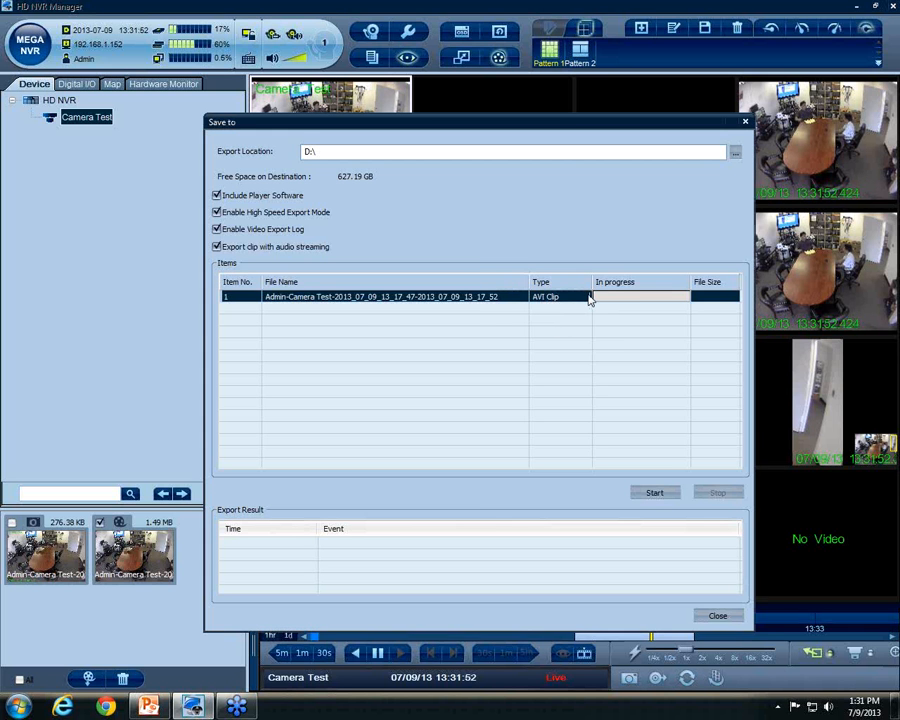
{"action": "left_click", "coordinate": [588, 296]}
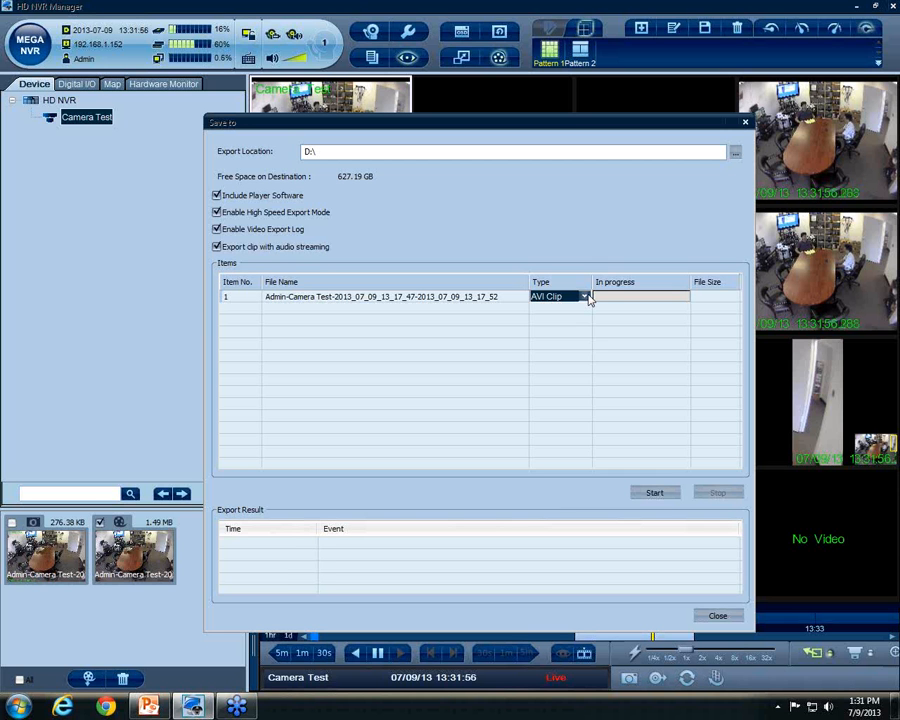
{"action": "left_click", "coordinate": [586, 296]}
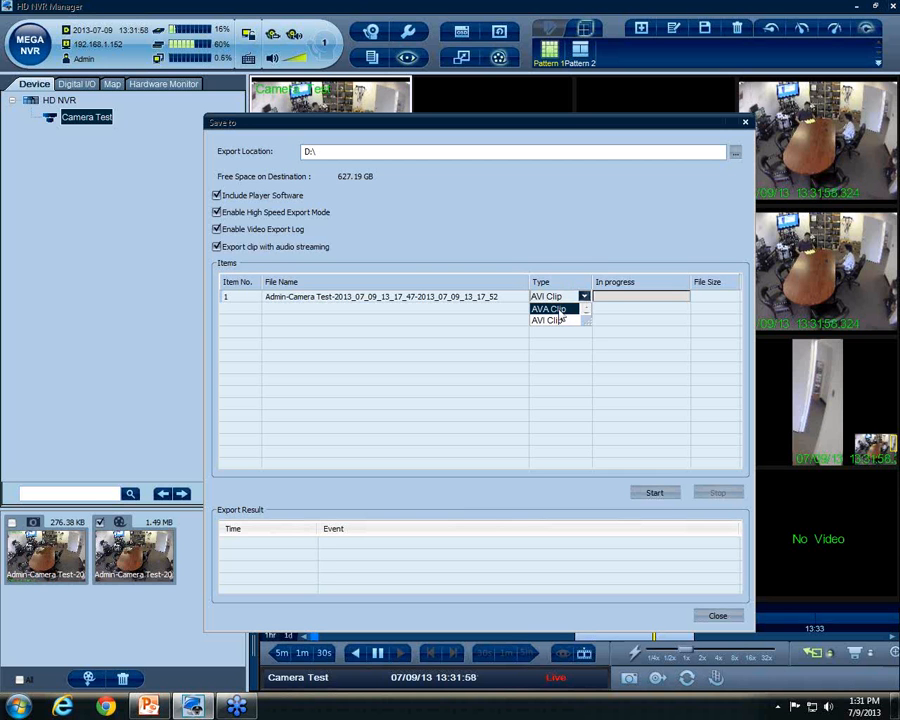
{"action": "left_click", "coordinate": [559, 311]}
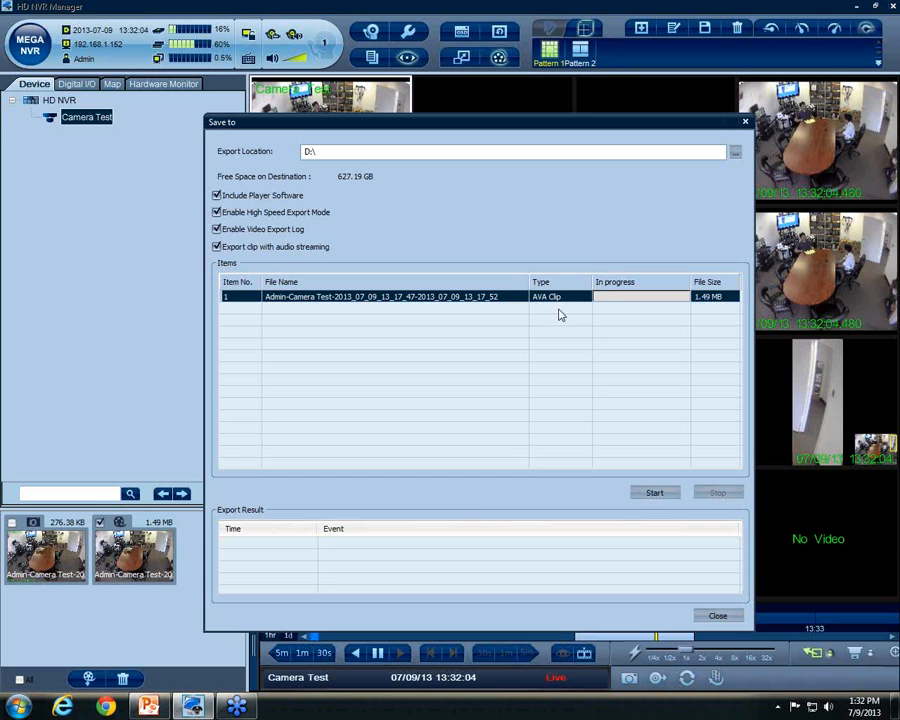
{"action": "left_click", "coordinate": [562, 300]}
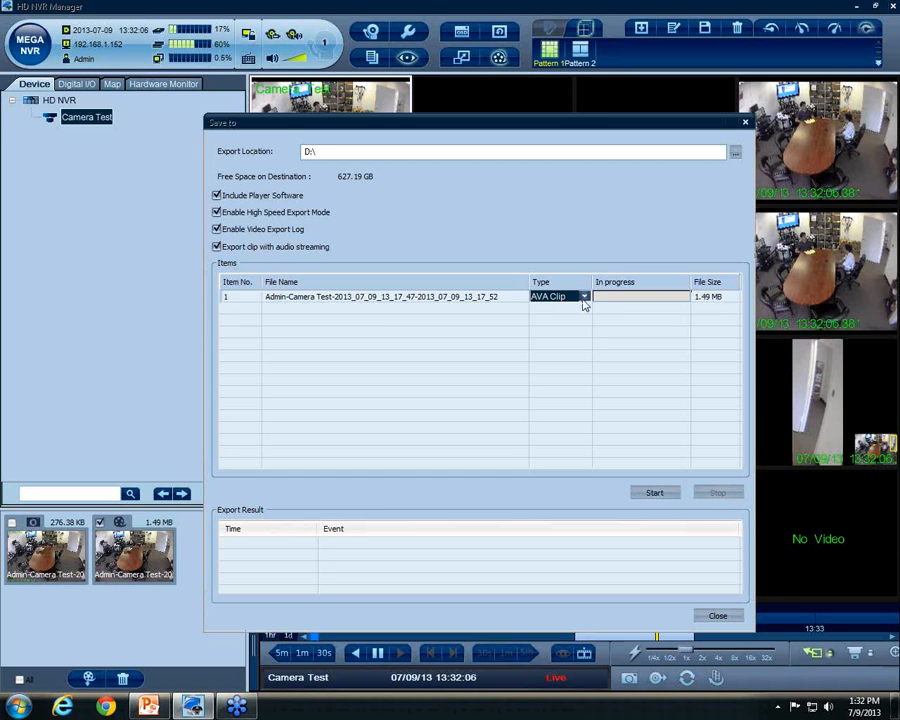
{"action": "left_click", "coordinate": [572, 331]}
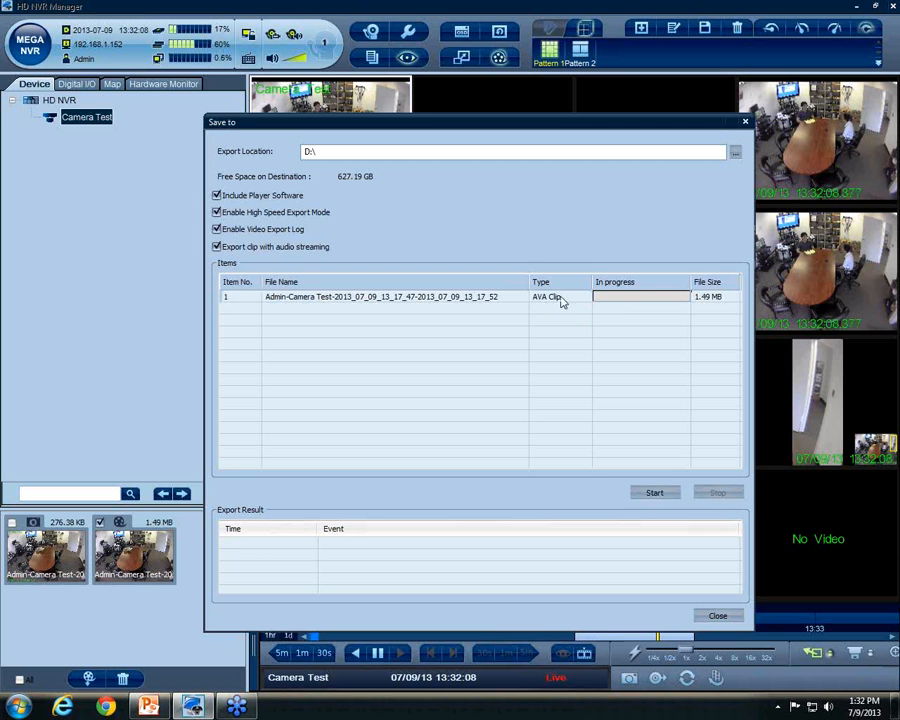
Export the clip to D:\, dismiss Task Completed, and close the export window
{"action": "left_click", "coordinate": [656, 493]}
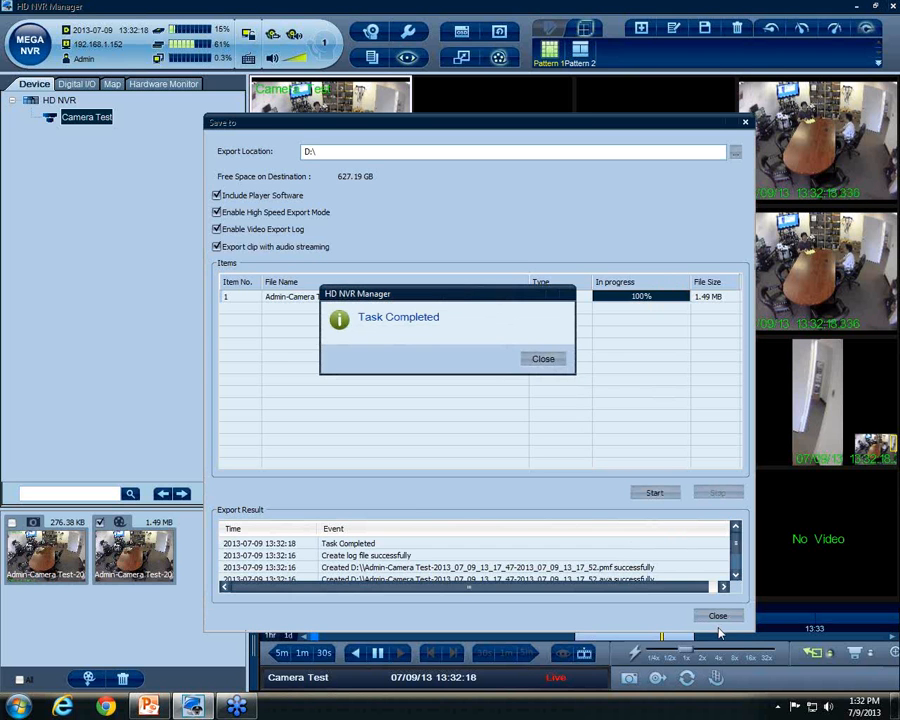
{"action": "left_click", "coordinate": [547, 361]}
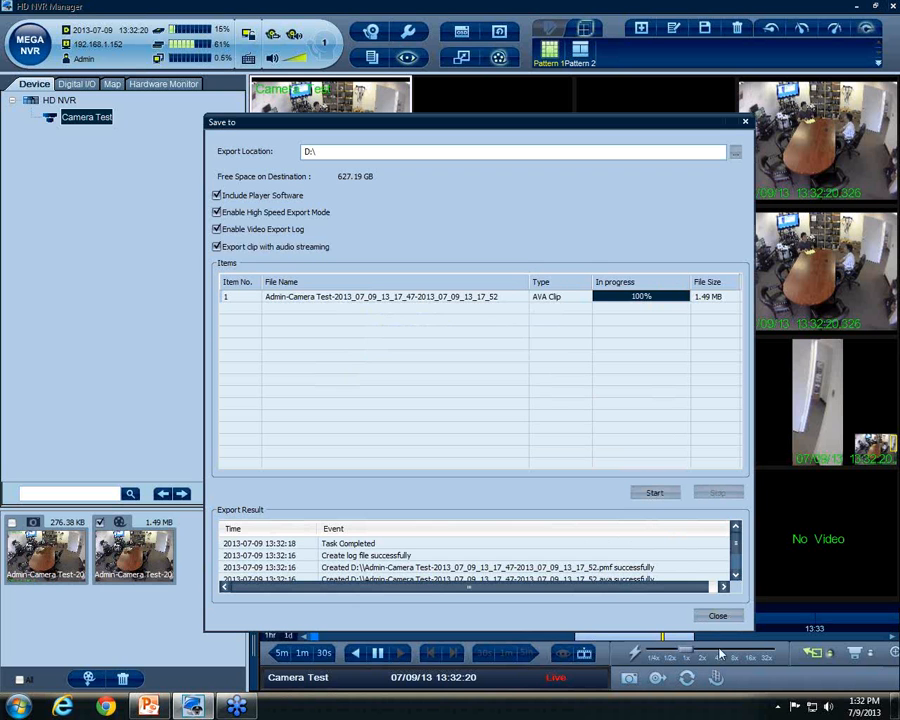
{"action": "left_click", "coordinate": [718, 616]}
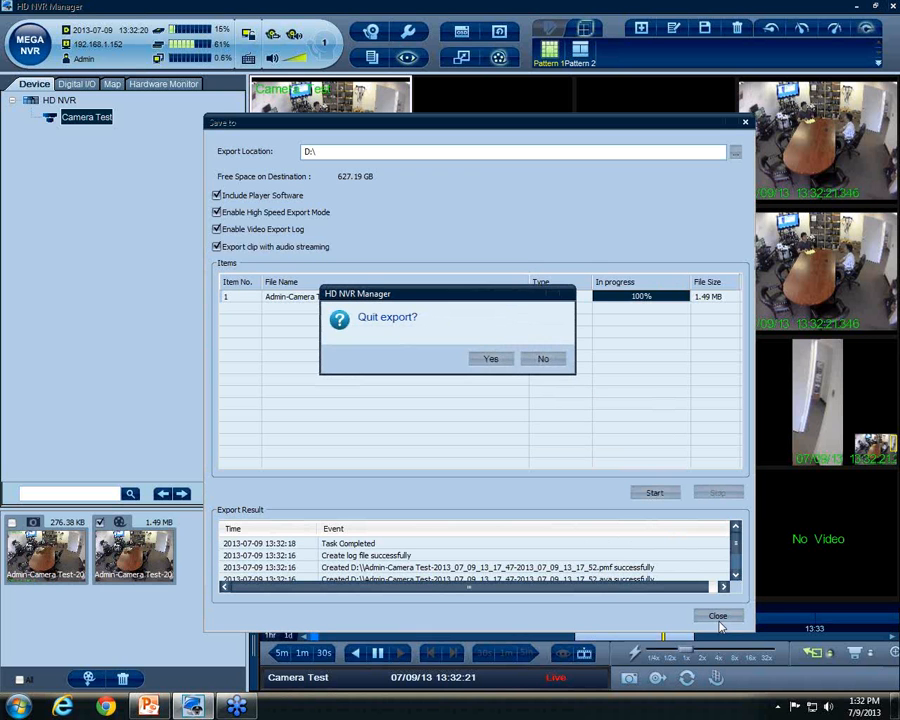
{"action": "left_click", "coordinate": [489, 359]}
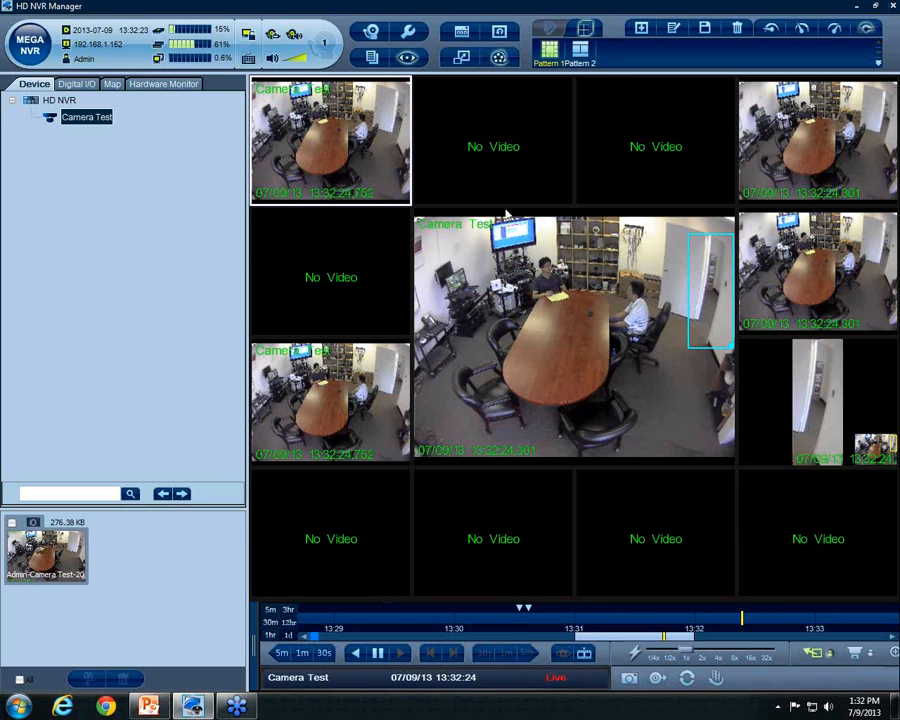
Tick the snapshot and open its export settings, keeping the video export log on
{"action": "left_click", "coordinate": [31, 530]}
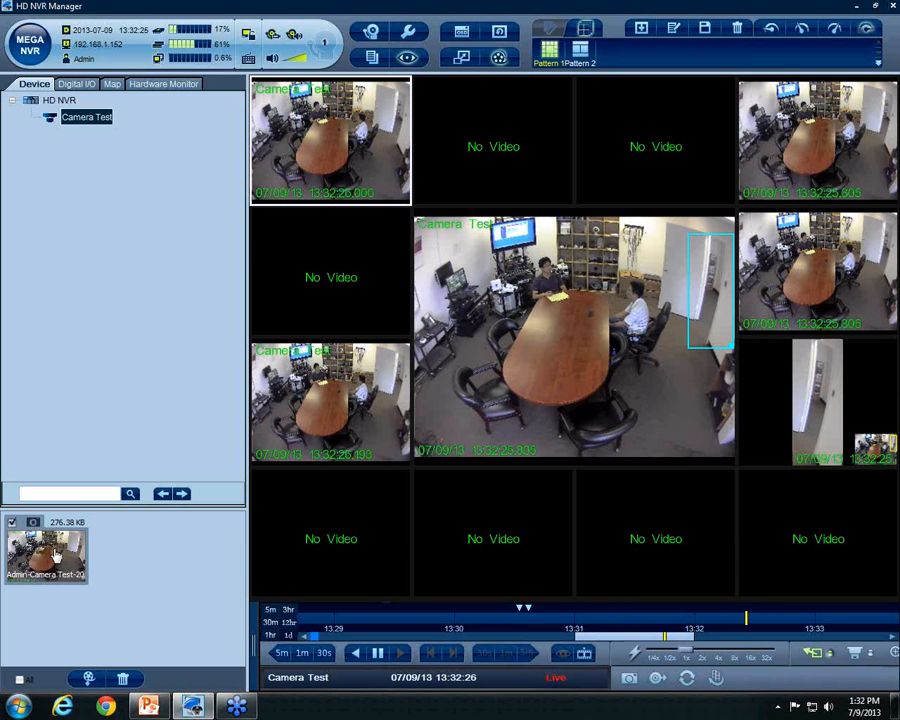
{"action": "left_click", "coordinate": [88, 679]}
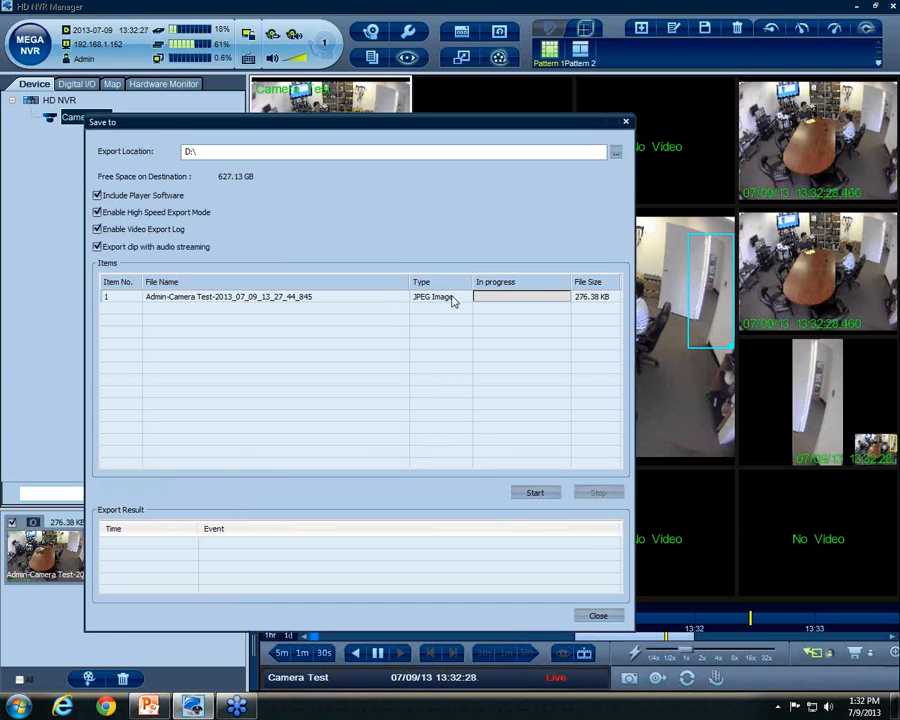
{"action": "left_click", "coordinate": [456, 298]}
{"action": "left_click", "coordinate": [140, 230]}
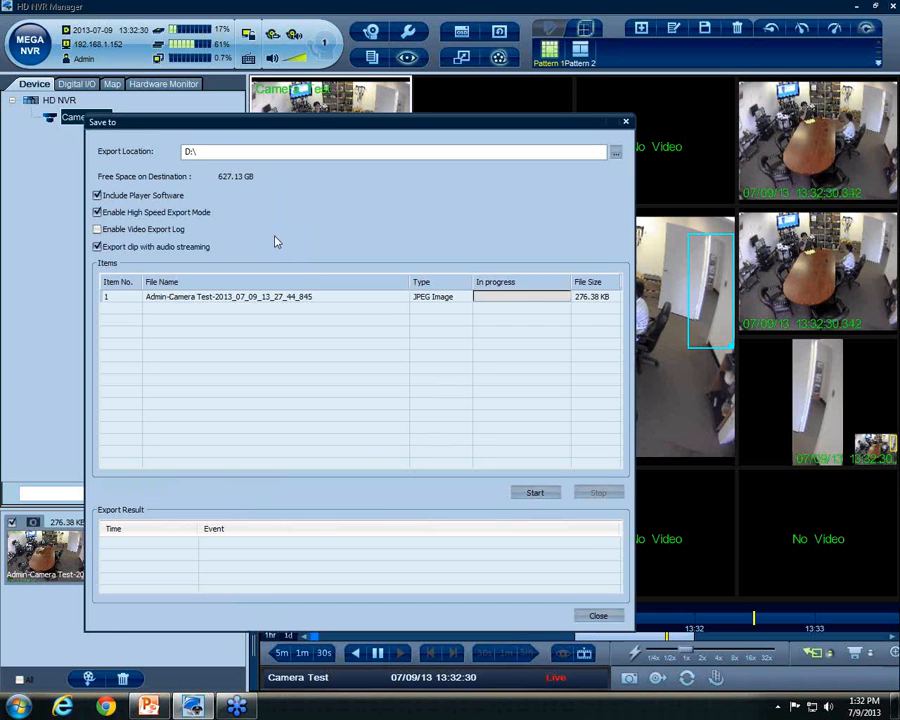
{"action": "left_click", "coordinate": [140, 230]}
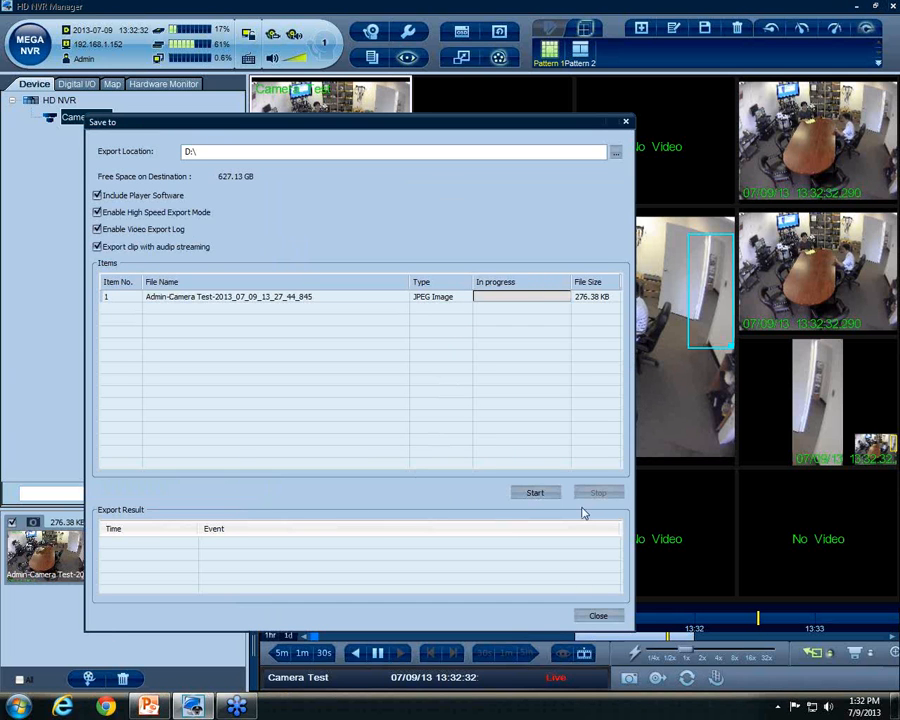
Export the snapshot to D:\ as a JPEG, close the export window, and minimize HD NVR Manager
{"action": "left_click", "coordinate": [542, 495]}
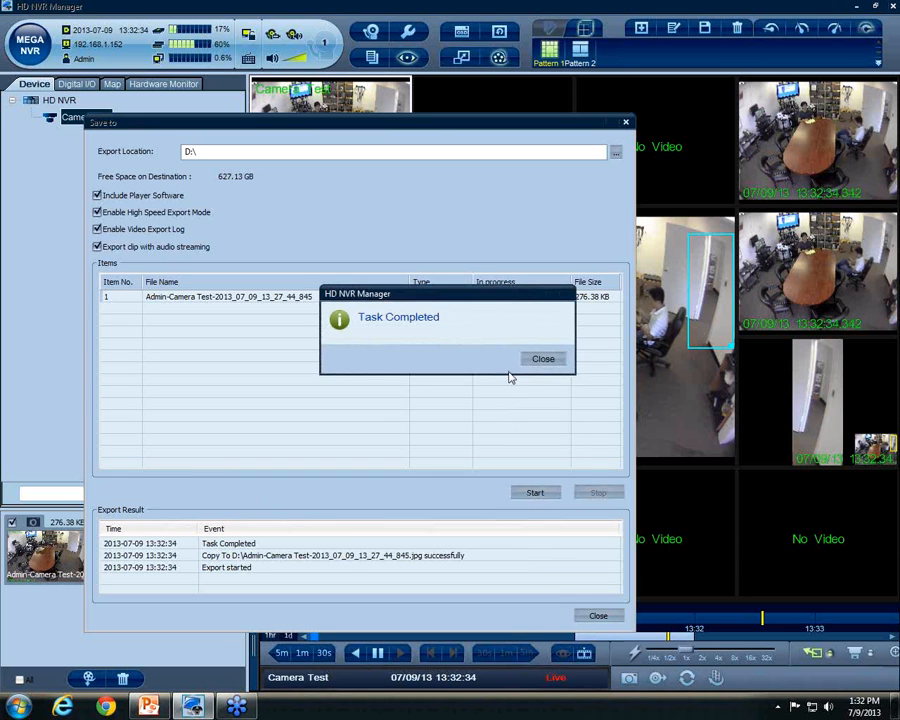
{"action": "left_click", "coordinate": [540, 360]}
{"action": "left_click", "coordinate": [598, 615]}
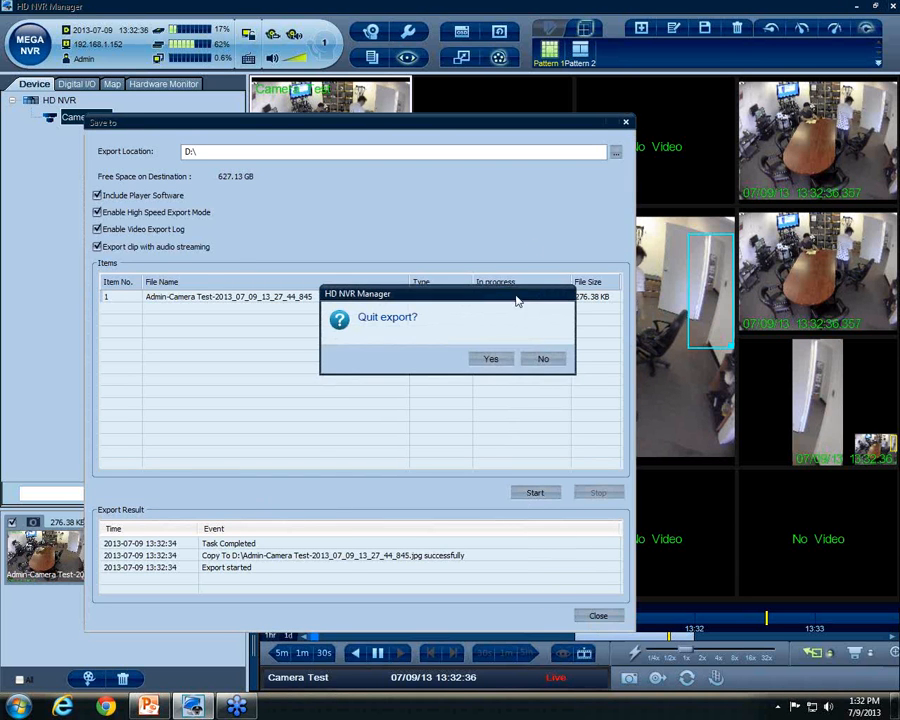
{"action": "left_click", "coordinate": [491, 359]}
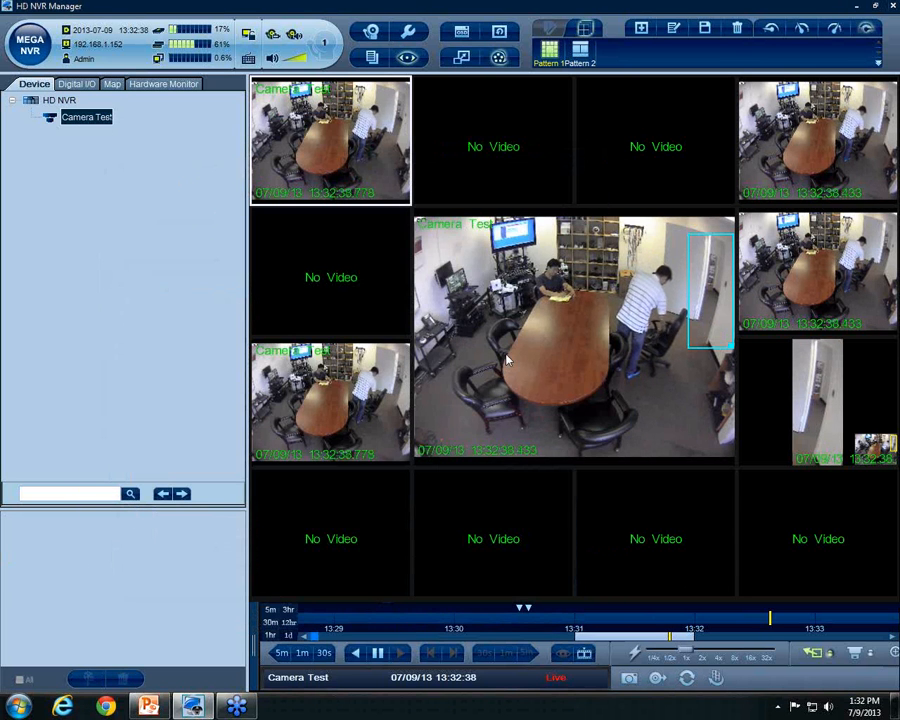
{"action": "left_click", "coordinate": [856, 6]}
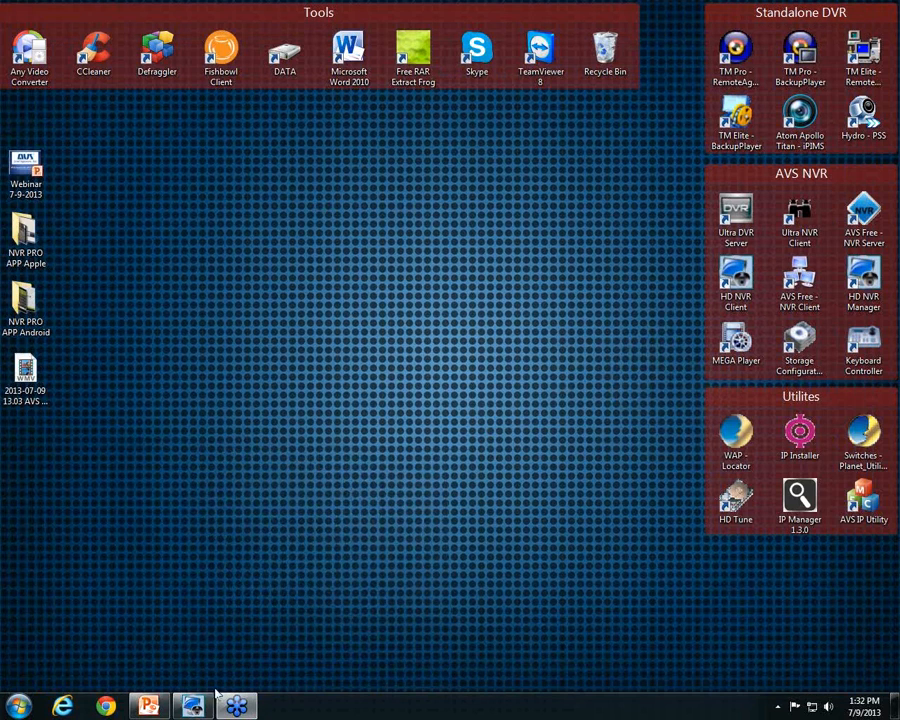
Bring up the webinar deck's Agenda slide, then minimize PowerPoint to show the desktop
{"action": "left_click", "coordinate": [148, 706]}
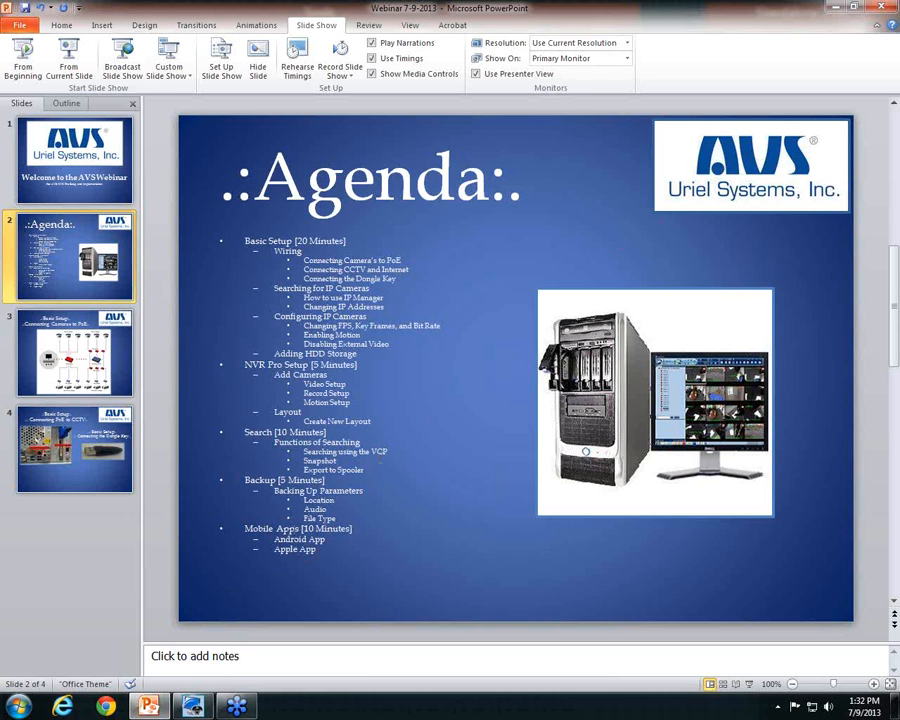
{"action": "left_click", "coordinate": [836, 7]}
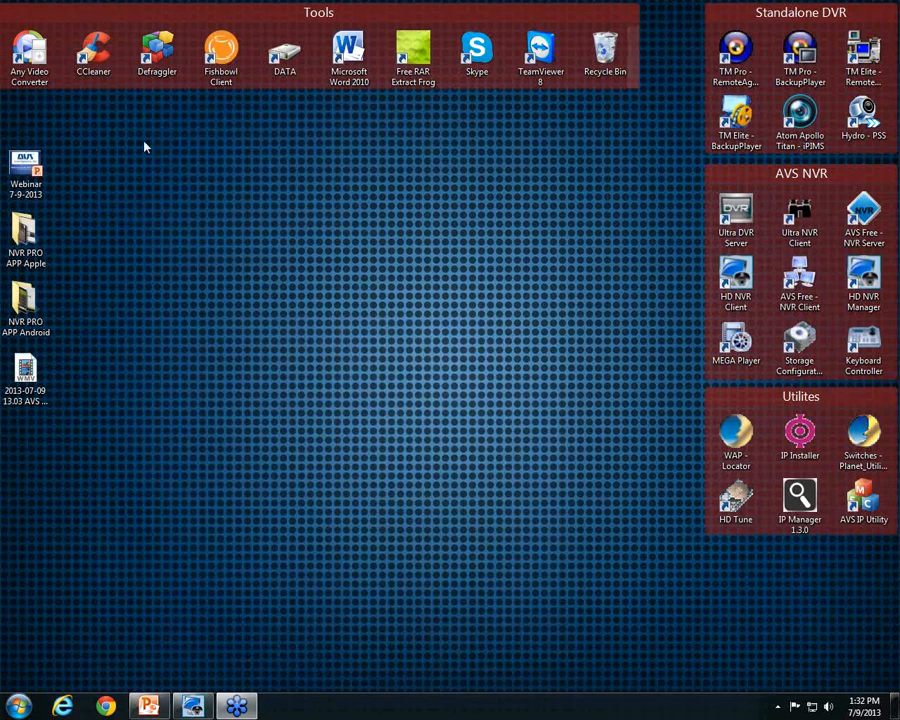
Open the NVR PRO APP Android folder and view its first screenshot full size
{"action": "double_click", "coordinate": [28, 303]}
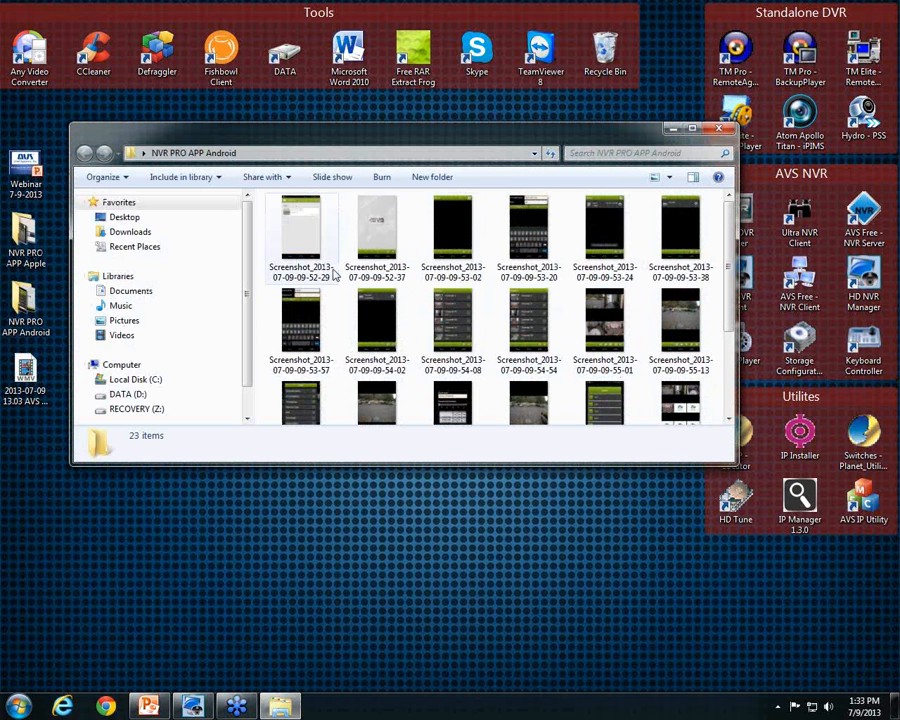
{"action": "left_click", "coordinate": [314, 244]}
{"action": "double_click", "coordinate": [314, 244]}
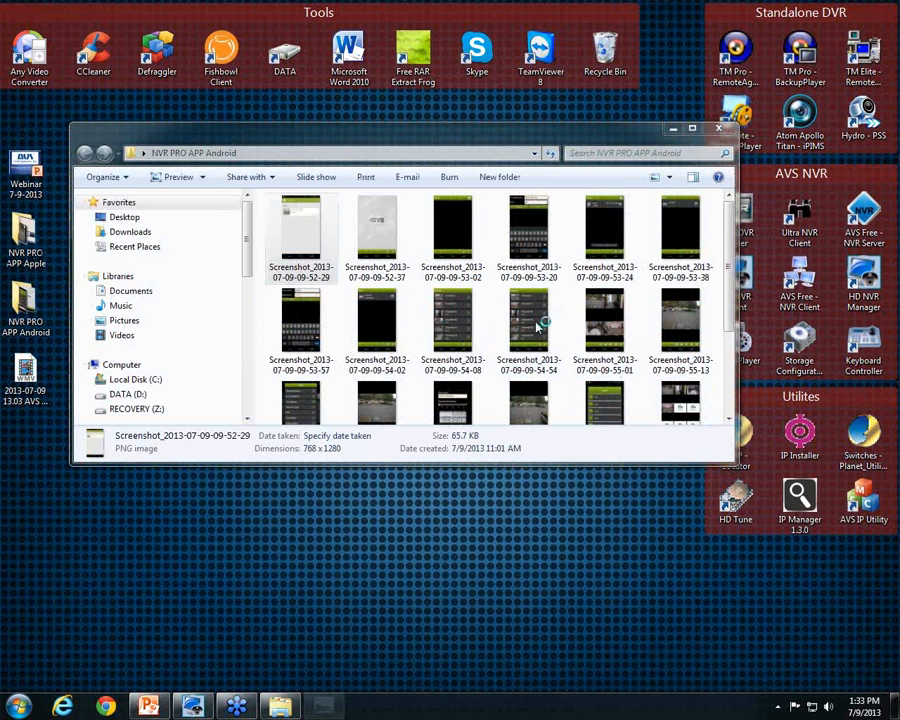
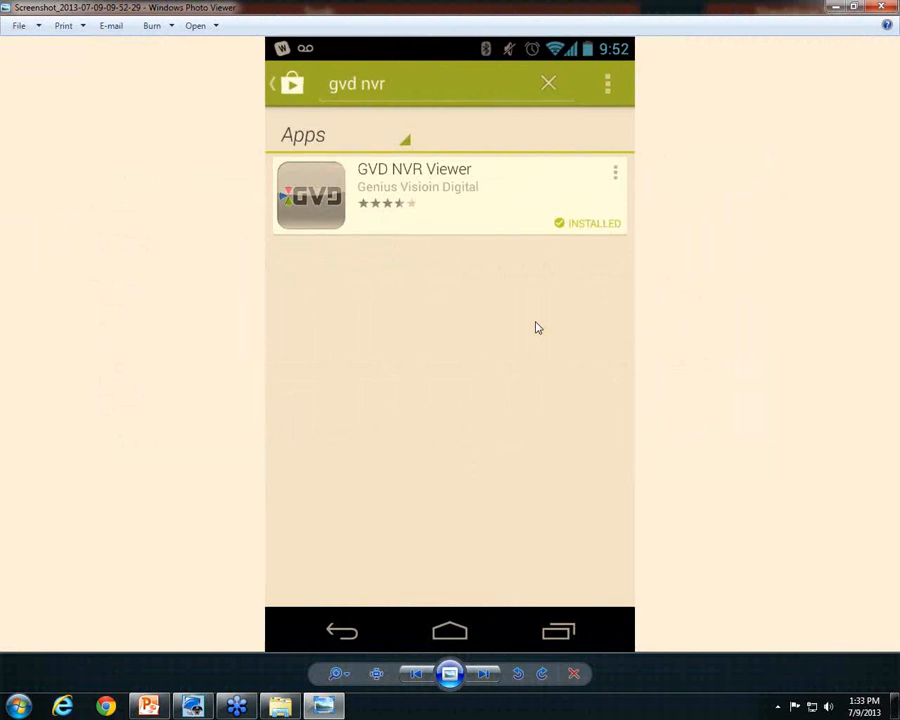
Page through the splash, empty-server, address-form and saved-server screenshots to the NVR screen
{"action": "key", "text": "Right"}
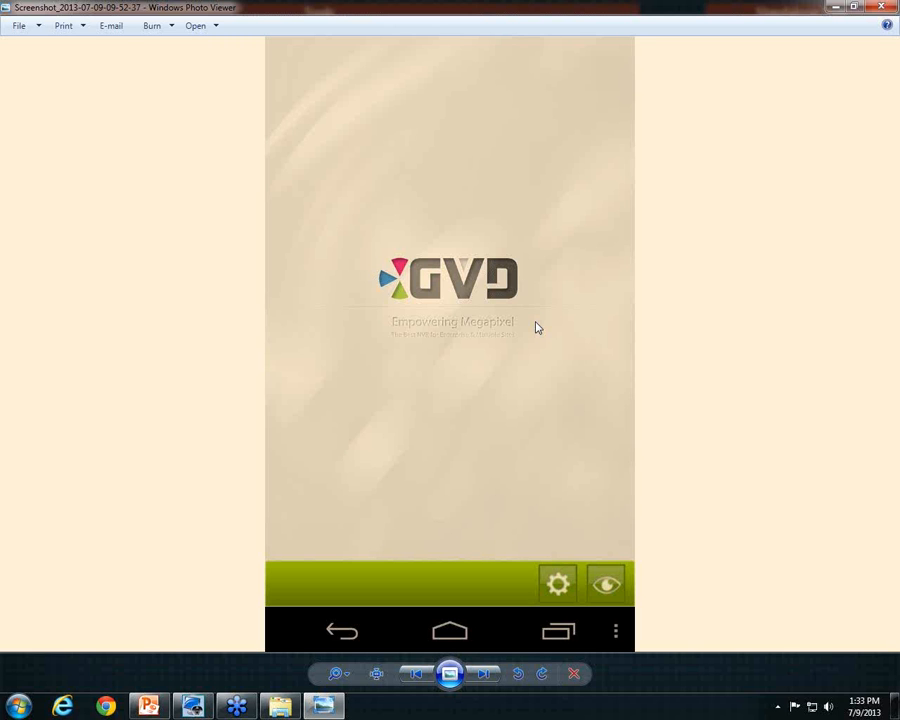
{"action": "key", "text": "Right"}
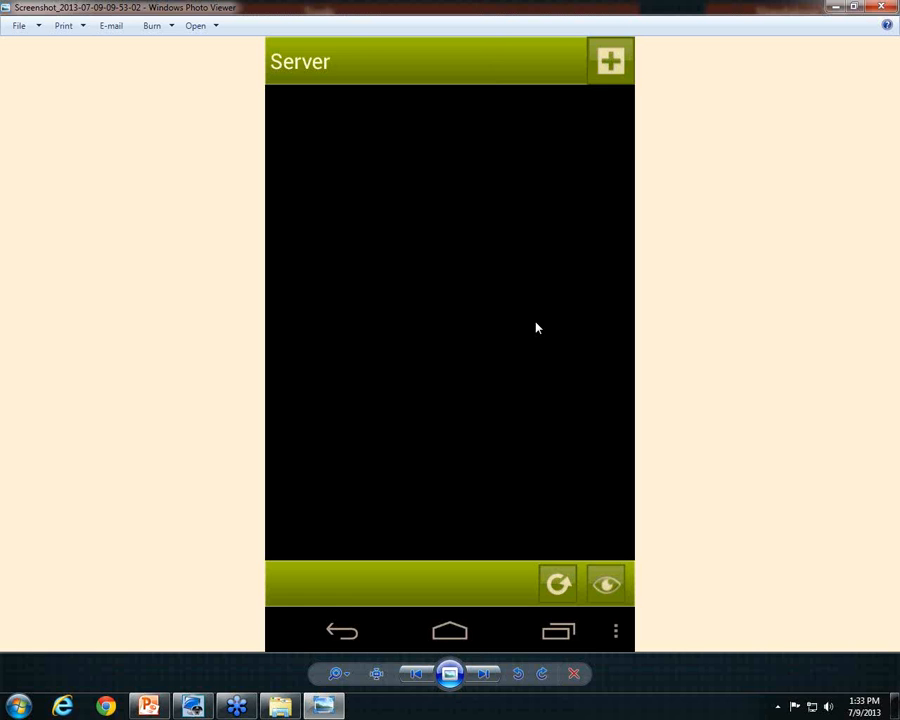
{"action": "key", "text": "Right"}
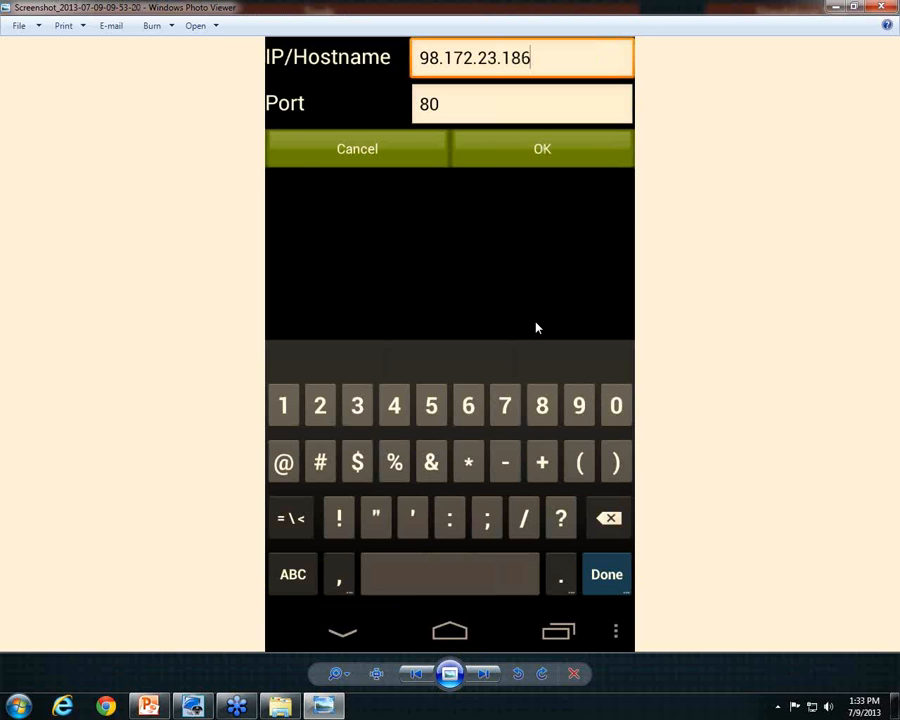
{"action": "key", "text": "Right"}
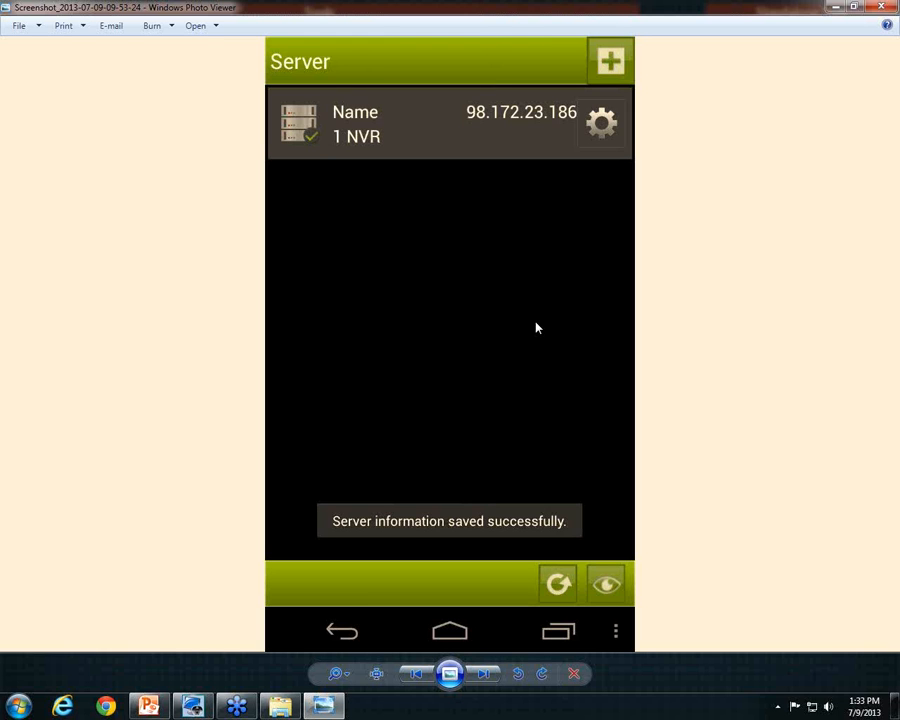
{"action": "key", "text": "Right"}
Step through the NVR, login and nine-camera screenshots to the HD_NVR channel list
{"action": "key", "text": "Left"}
{"action": "key", "text": "Right"}
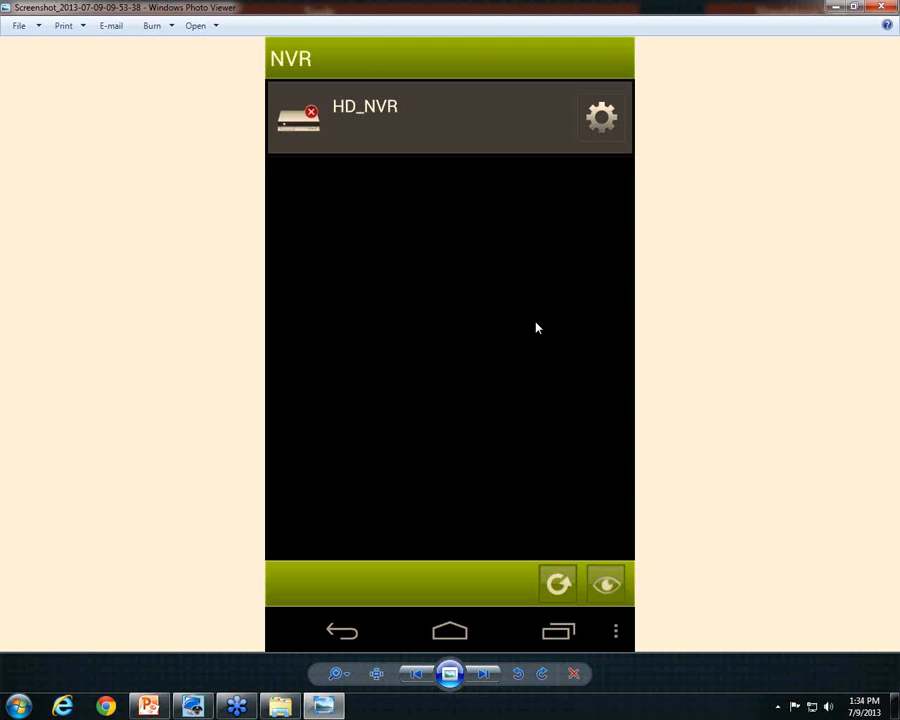
{"action": "key", "text": "Right"}
{"action": "key", "text": "Left"}
{"action": "key", "text": "Right"}
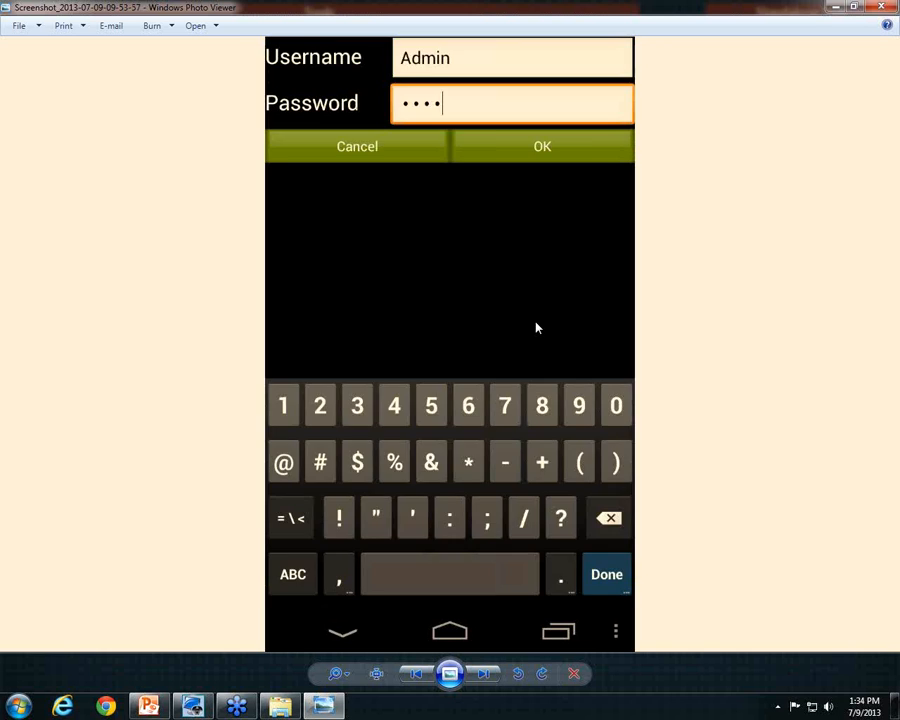
{"action": "key", "text": "Right"}
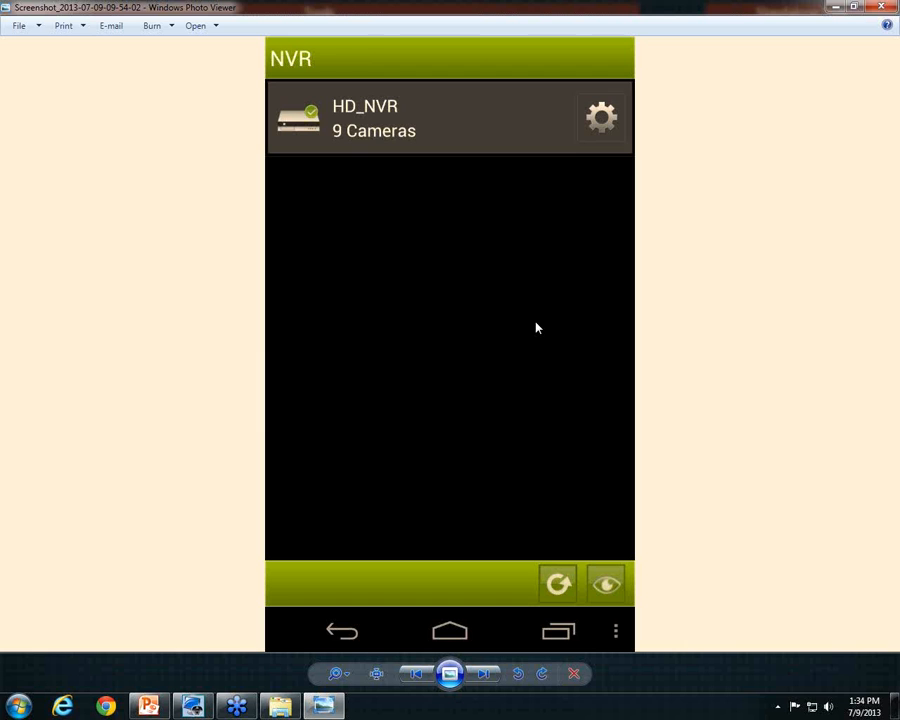
{"action": "key", "text": "Right"}
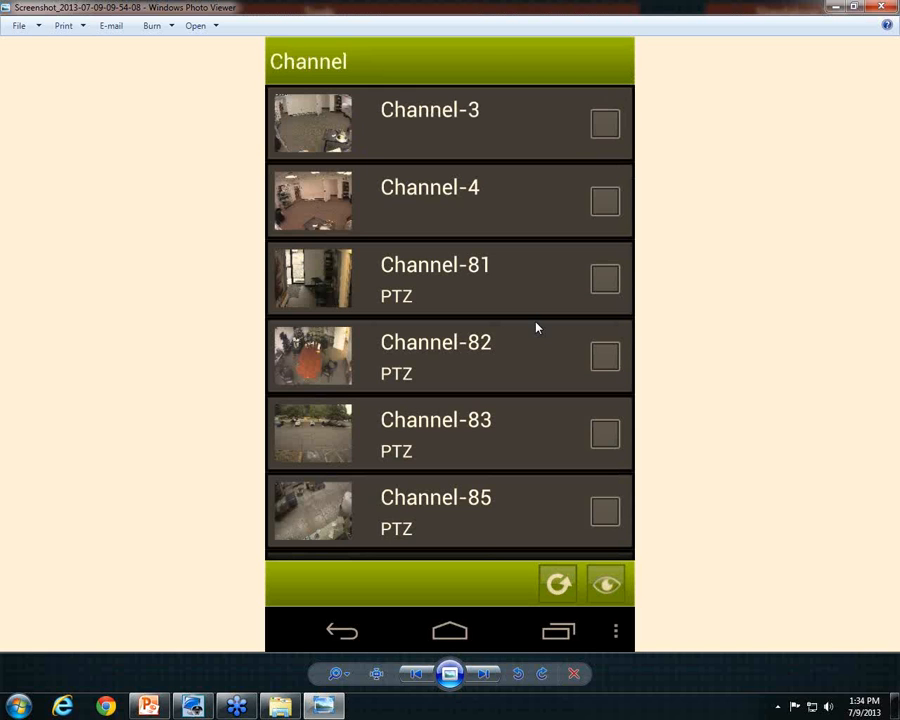
{"action": "key", "text": "Left"}
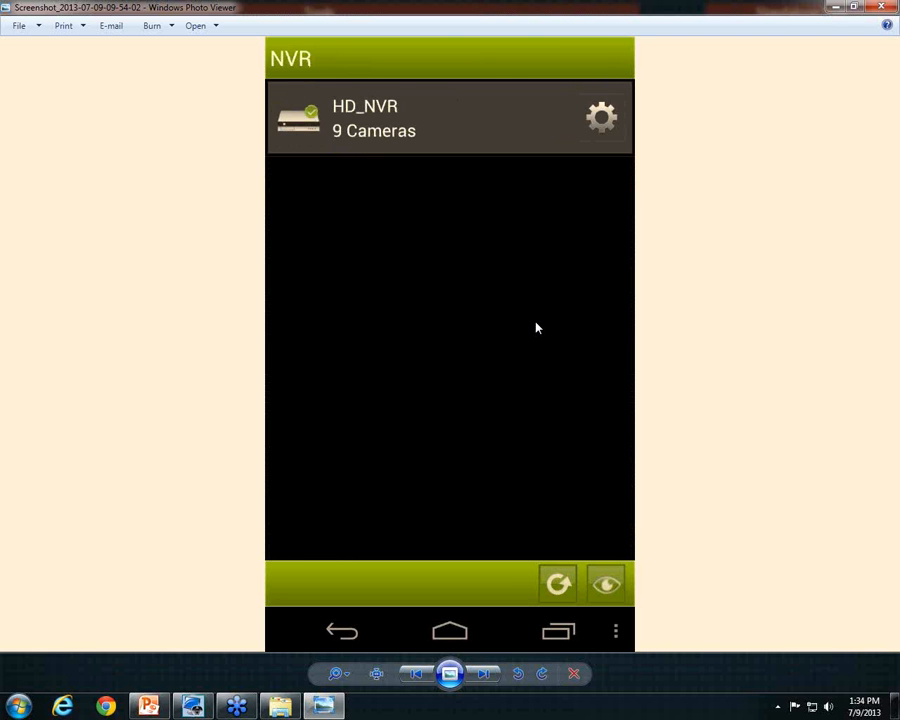
{"action": "key", "text": "Right"}
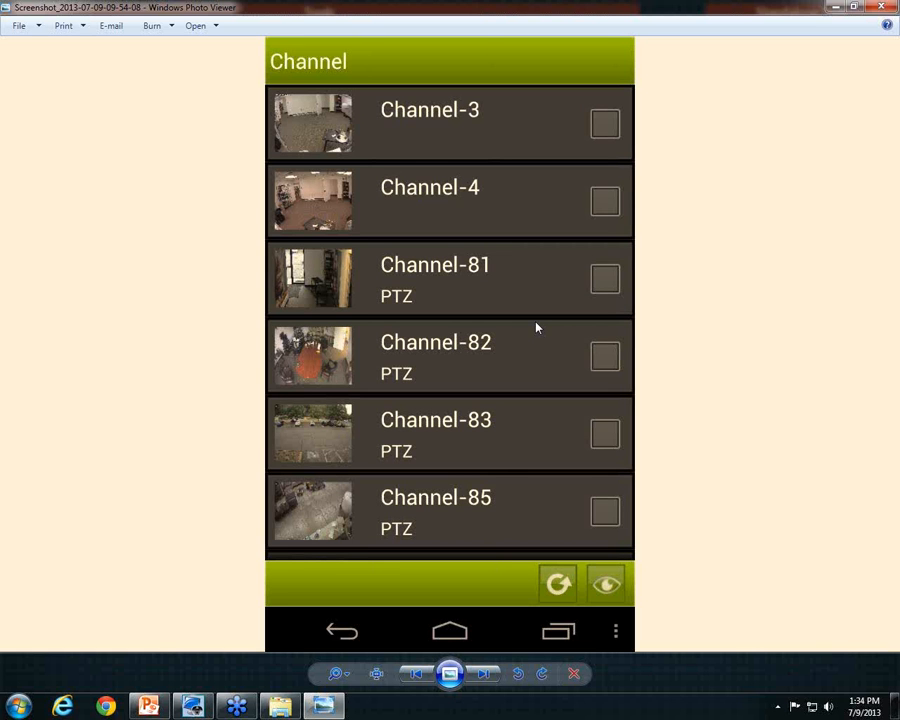
{"action": "key", "text": "Right"}
{"action": "key", "text": "Right"}
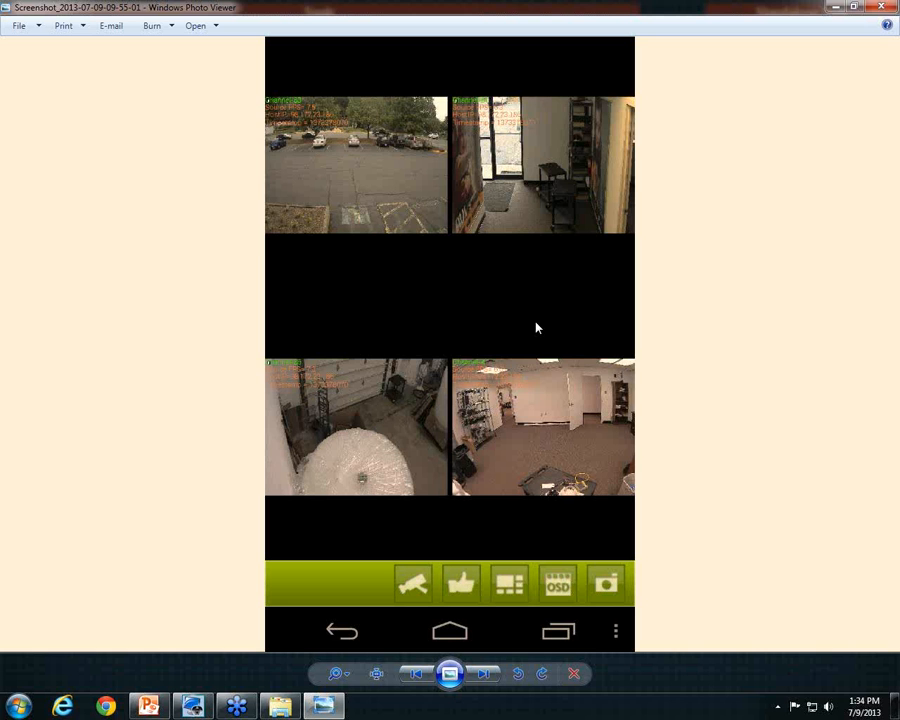
Go from the single parking-lot camera through the OSD options to the playback start-time dialog
{"action": "key", "text": "Right"}
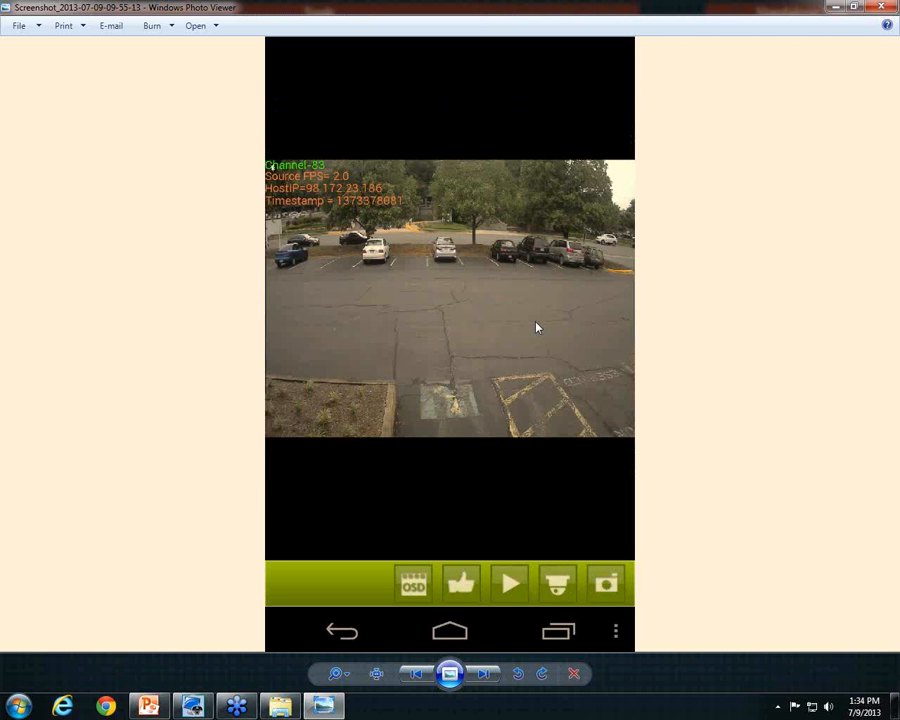
{"action": "key", "text": "Left"}
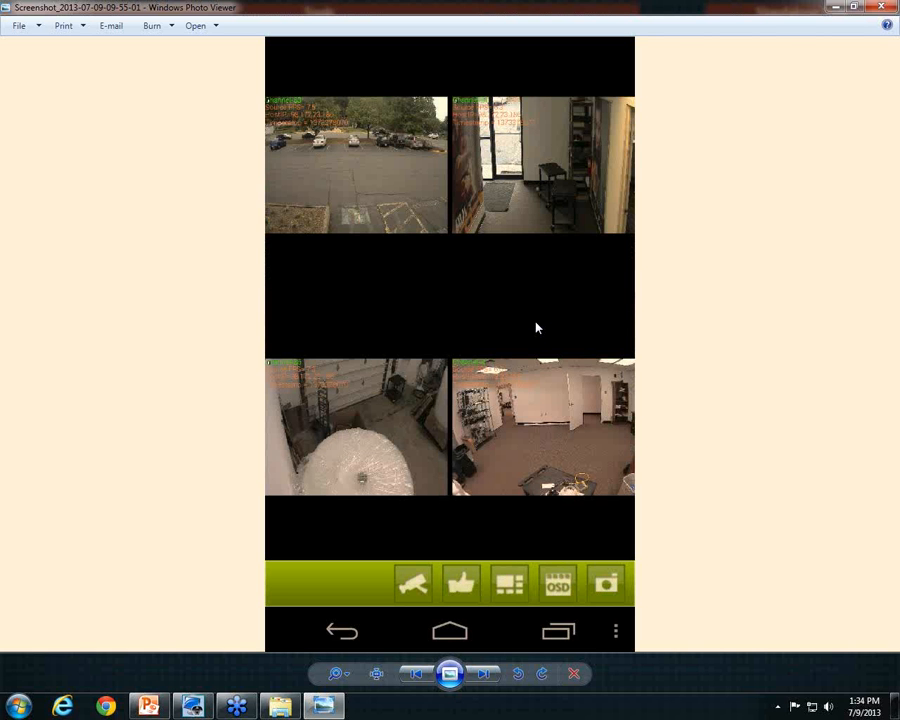
{"action": "key", "text": "Right"}
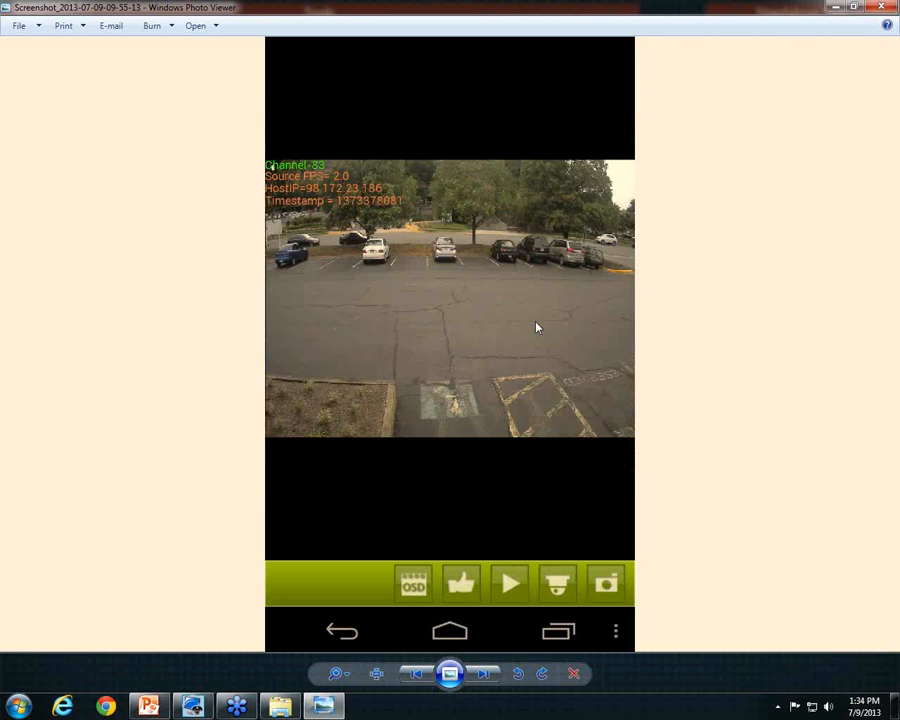
{"action": "key", "text": "Right"}
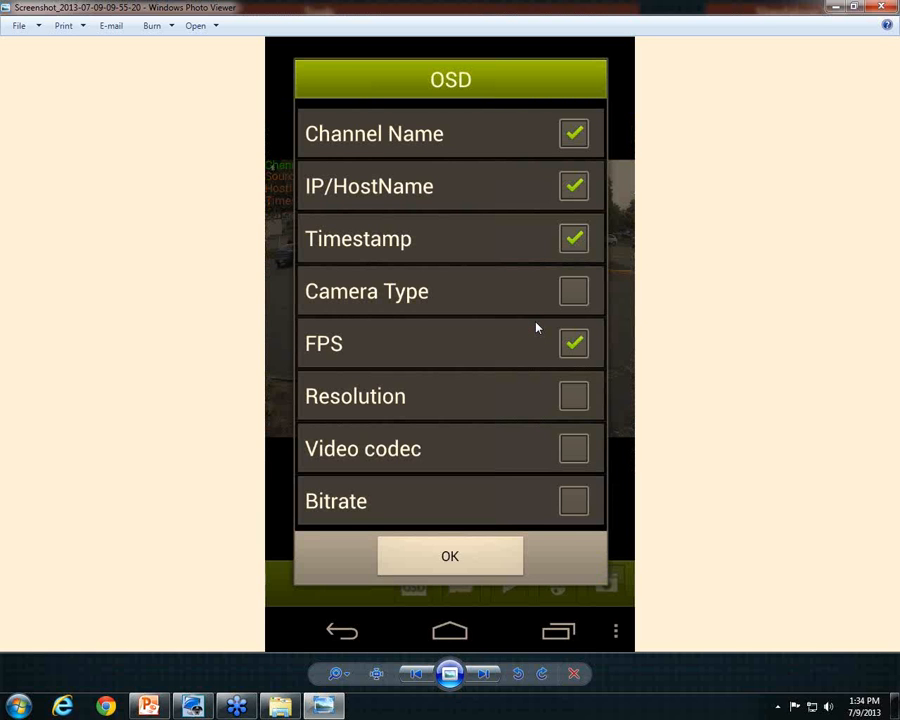
{"action": "key", "text": "Left"}
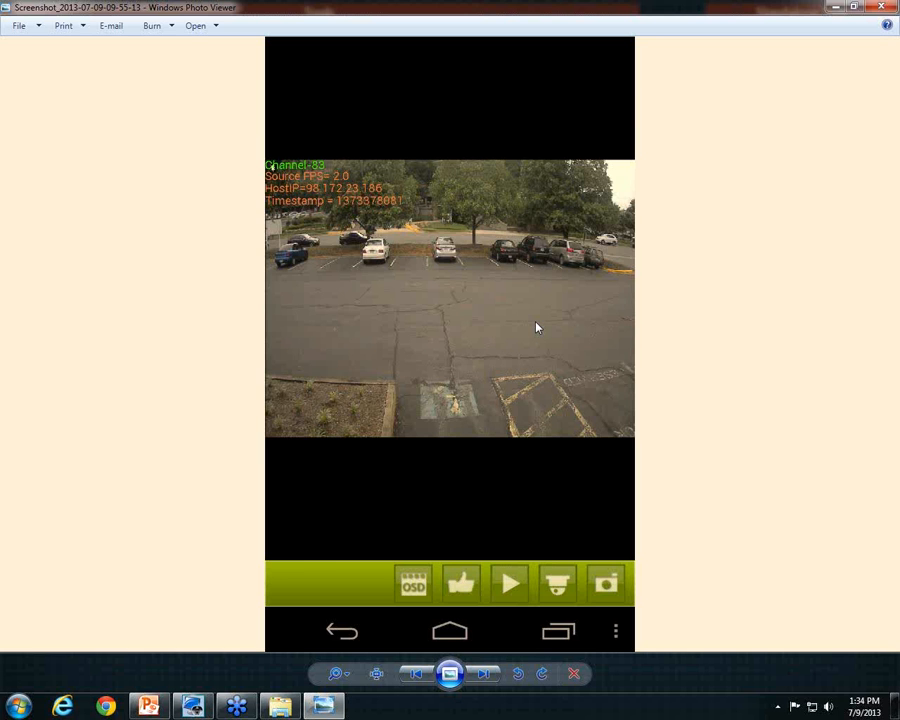
{"action": "key", "text": "Right"}
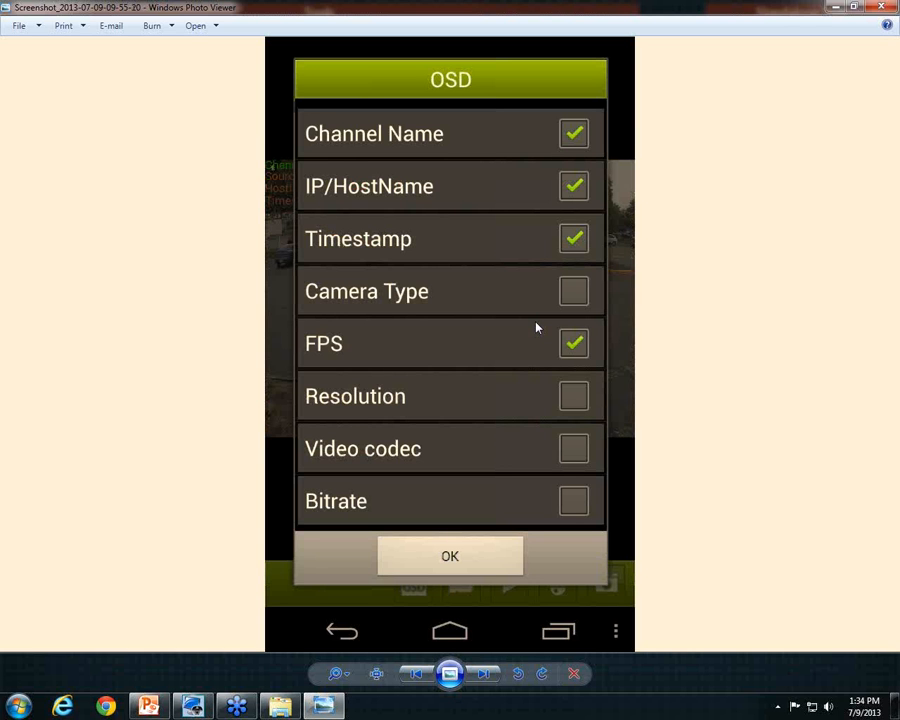
{"action": "key", "text": "Right"}
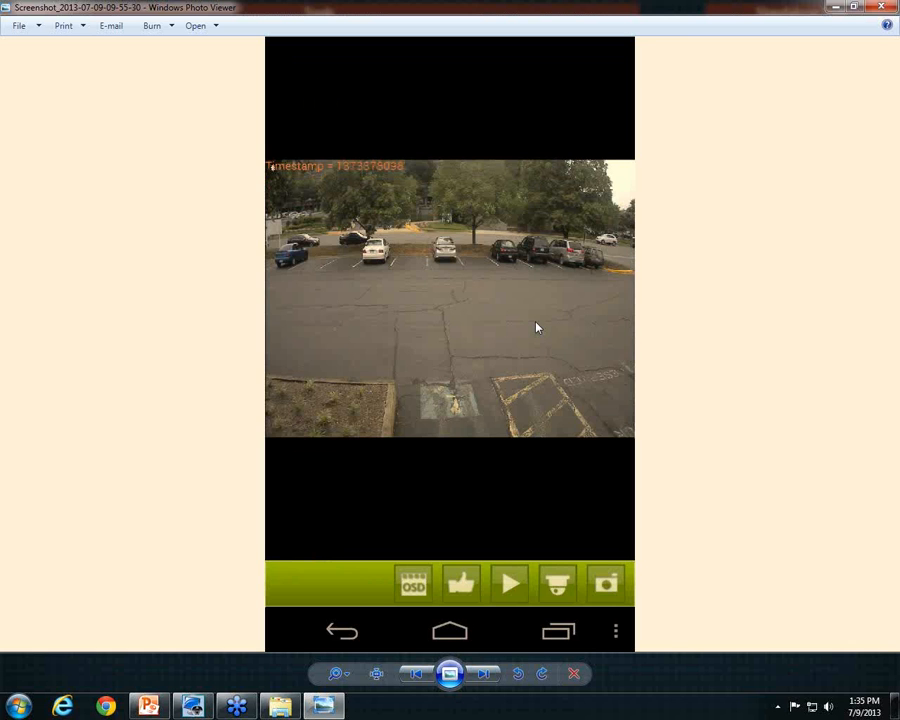
{"action": "key", "text": "Right"}
{"action": "key", "text": "Left"}
{"action": "key", "text": "Right"}
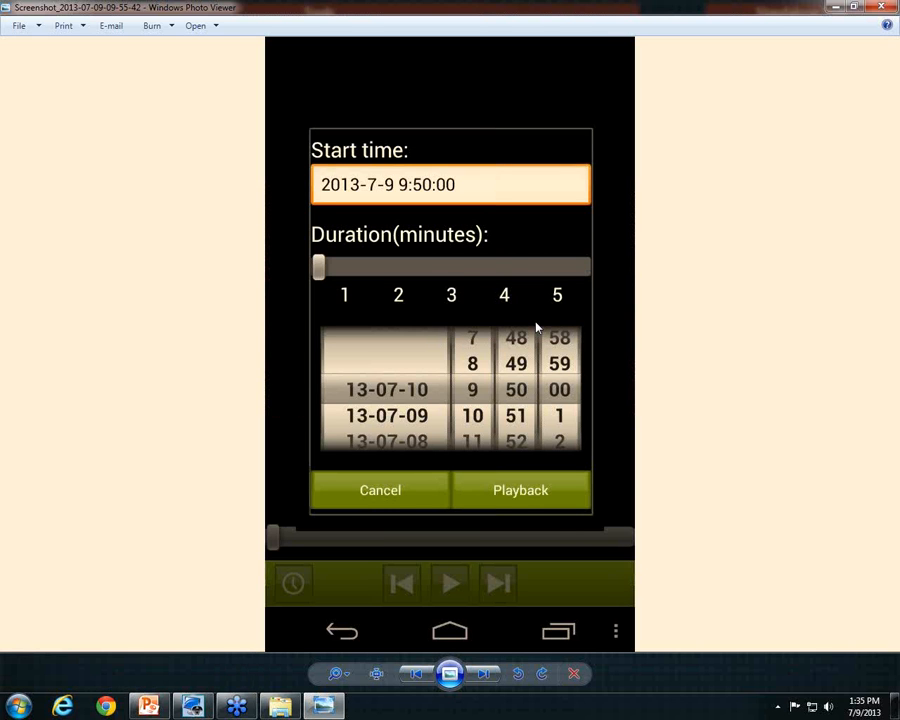
Advance through the playback, layout, nine-camera grid and channel-selection screenshots to the NVR panel
{"action": "key", "text": "Right"}
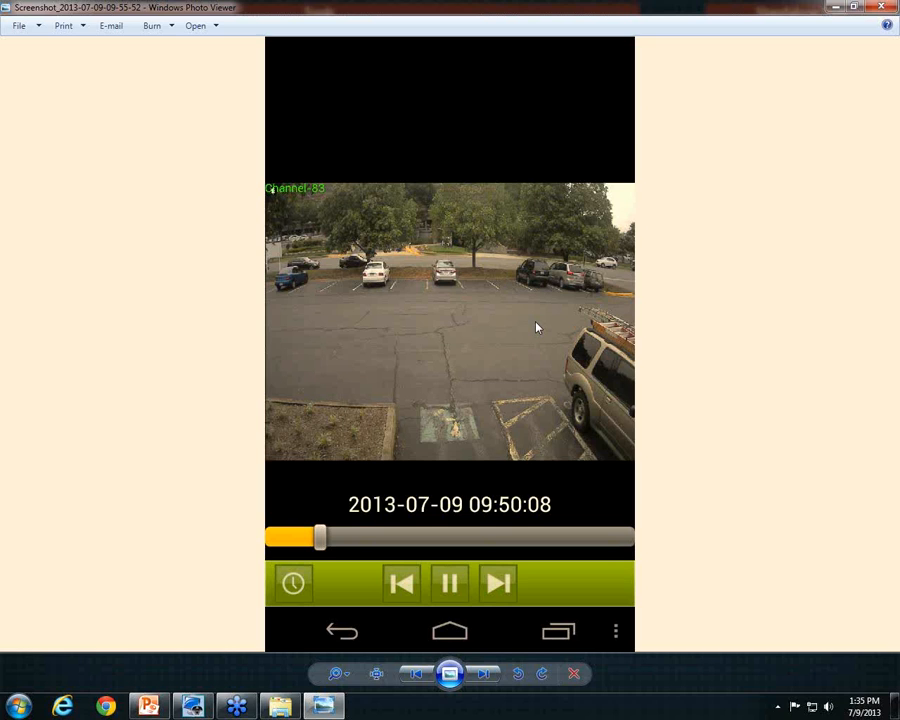
{"action": "key", "text": "Right"}
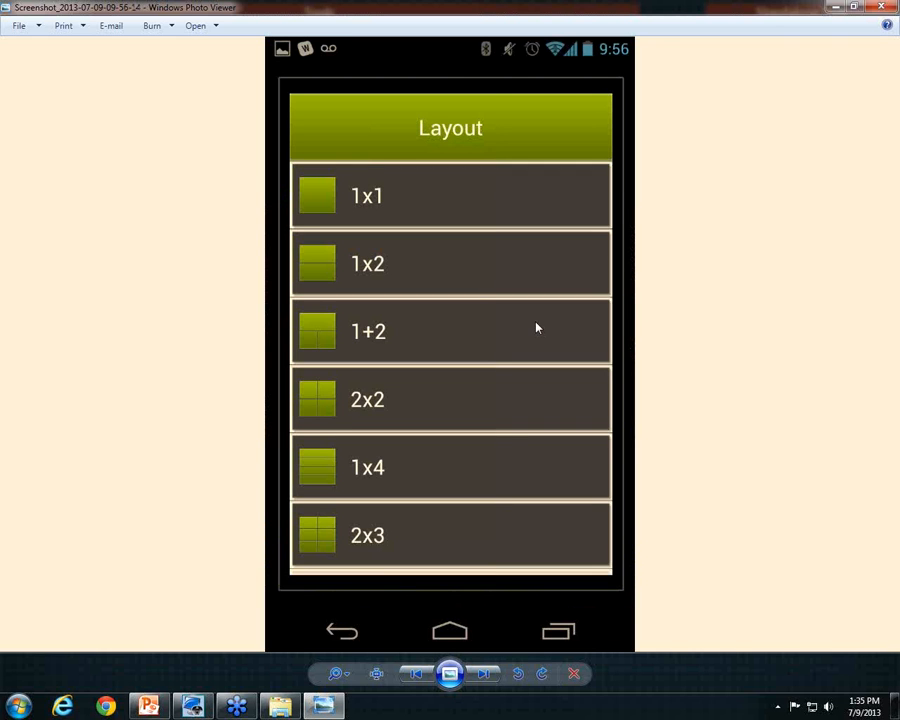
{"action": "key", "text": "Right"}
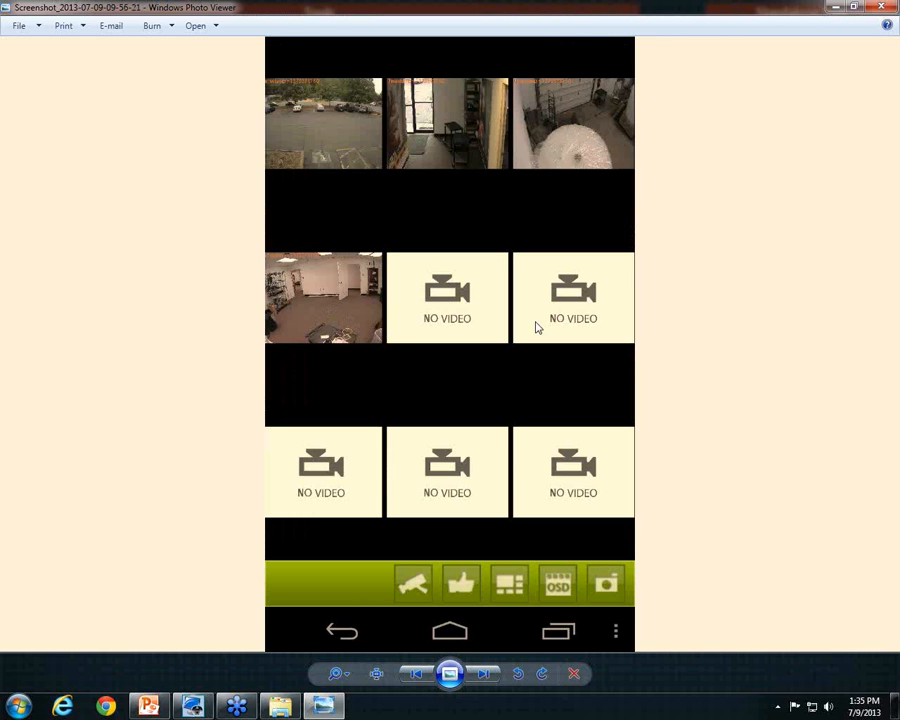
{"action": "key", "text": "Right"}
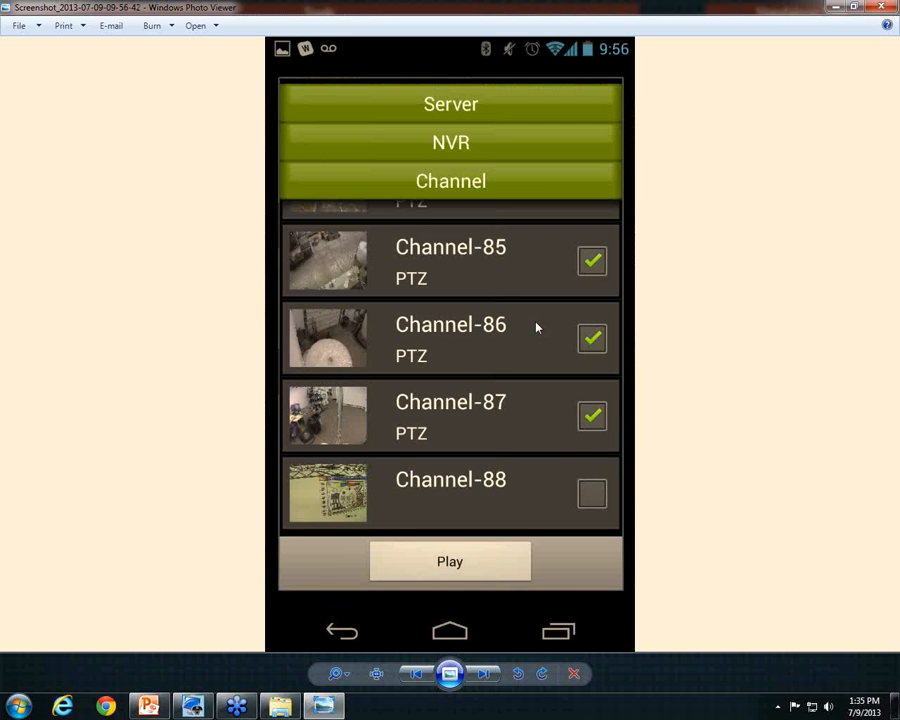
{"action": "key", "text": "Right"}
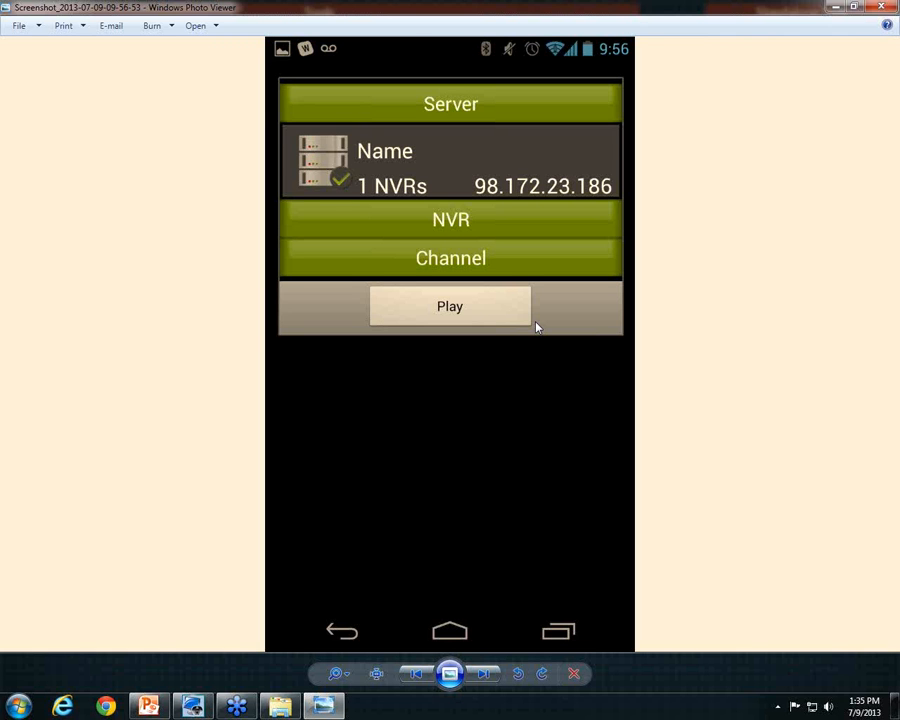
{"action": "key", "text": "Right"}
Step back to the parking-lot camera view, then forward to the server/NVR/channel screenshot
{"action": "key", "text": "Right"}
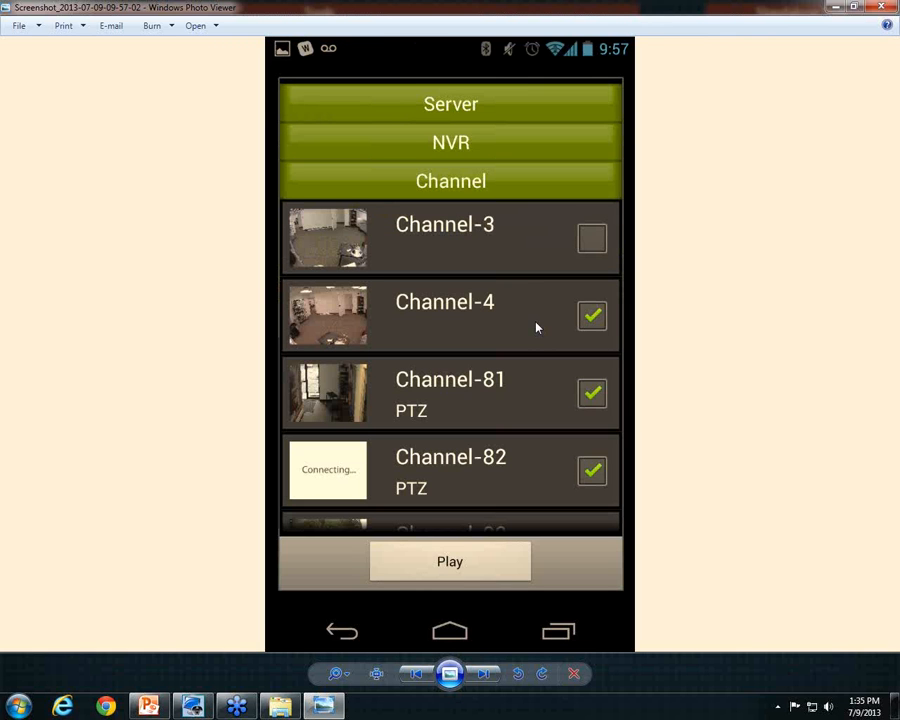
{"action": "key", "text": "Right"}
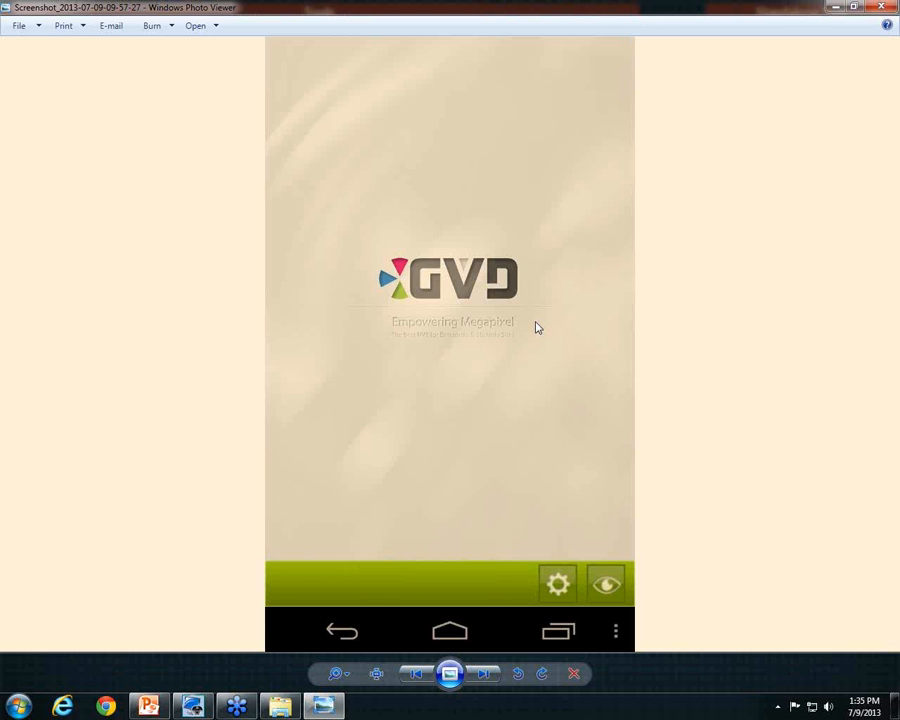
{"action": "key", "text": "Left"}
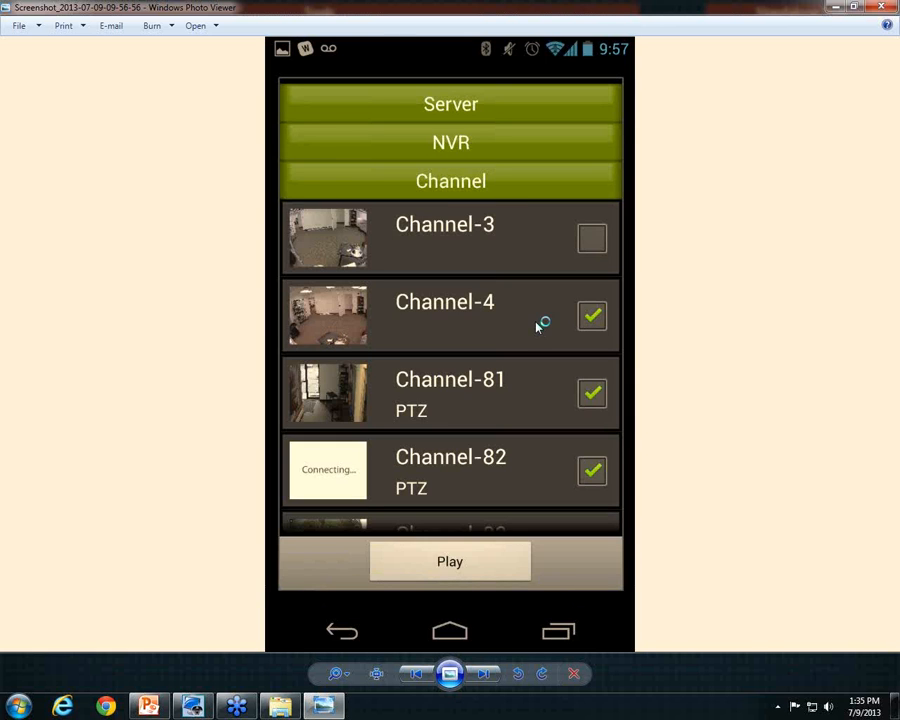
{"action": "key", "text": "Left"}
{"action": "key", "text": "Left"}
{"action": "key", "text": "Left"}
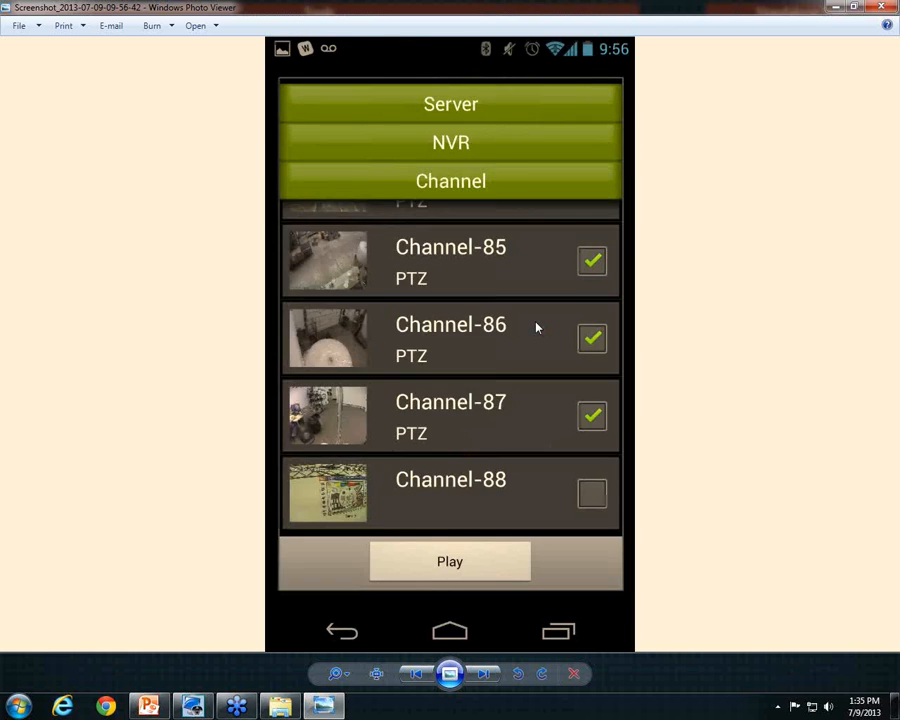
{"action": "key", "text": "Left"}
{"action": "key", "text": "Left"}
{"action": "key", "text": "Left"}
{"action": "key", "text": "Left"}
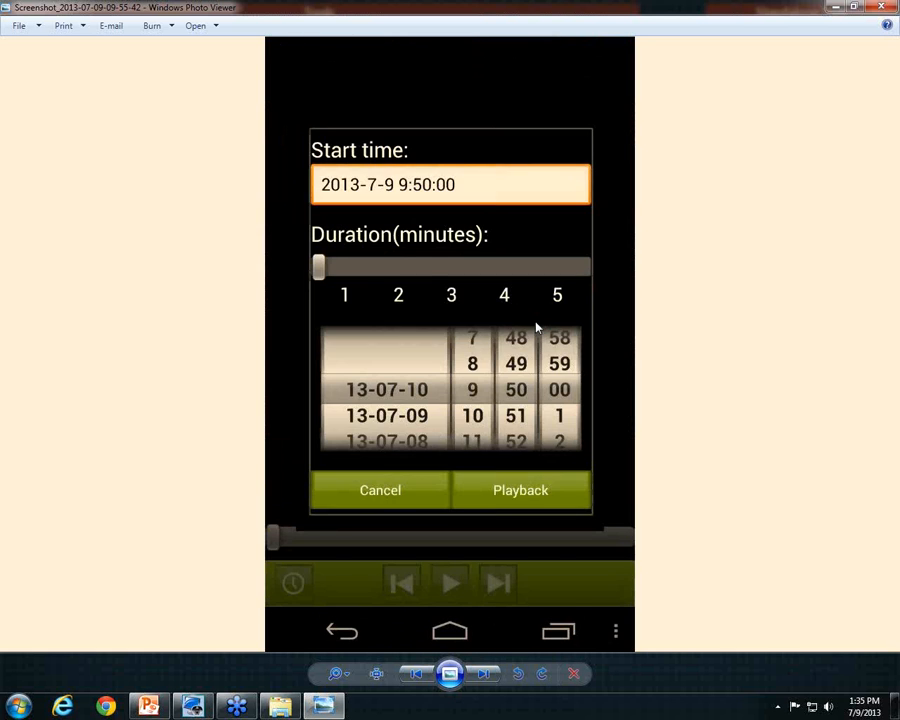
{"action": "key", "text": "Left"}
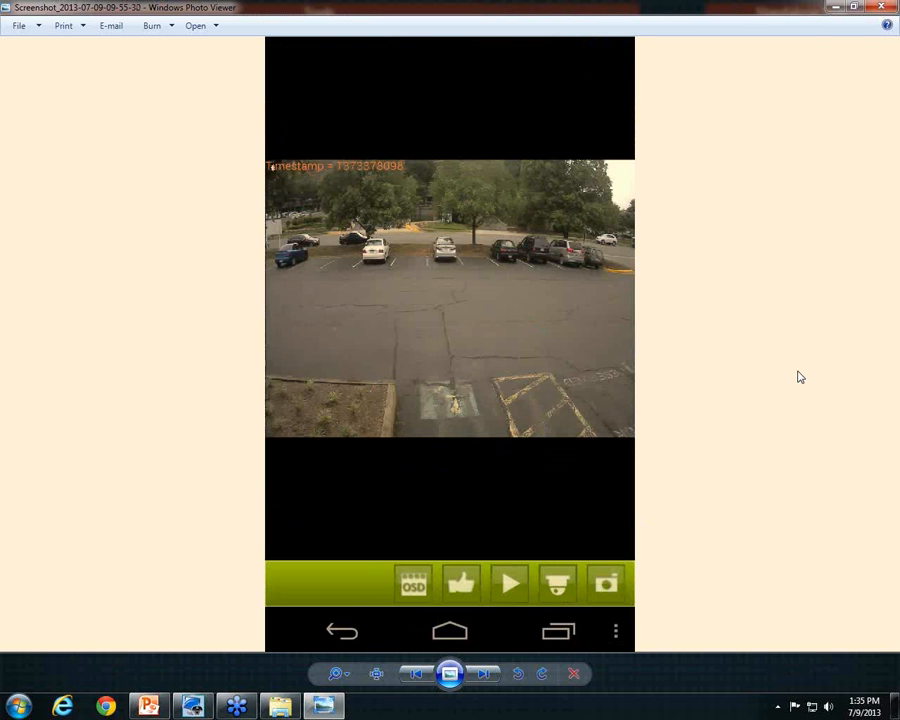
{"action": "key", "text": "Right"}
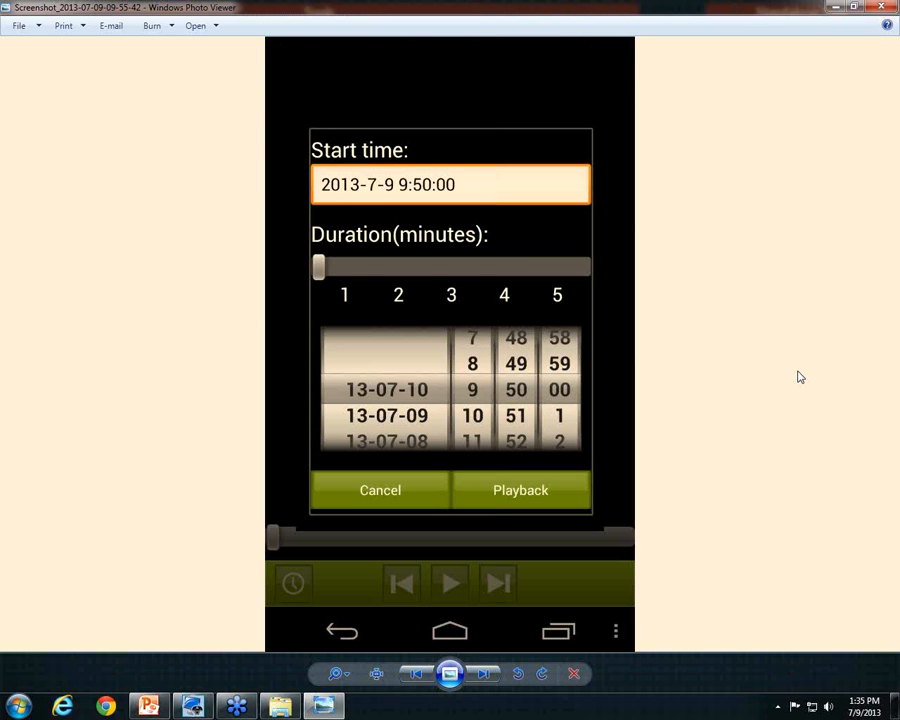
{"action": "key", "text": "Right"}
{"action": "key", "text": "Right"}
{"action": "key", "text": "Right"}
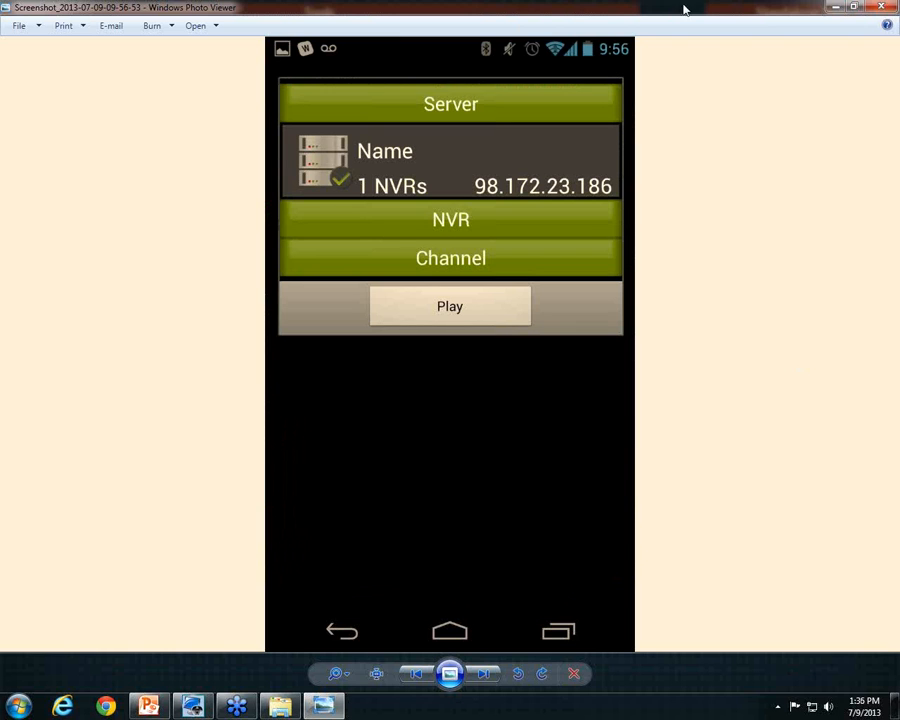
Close the viewer and Android folder, then open photo 1 from the NVR PRO APP Apple folder
{"action": "left_click", "coordinate": [893, 8]}
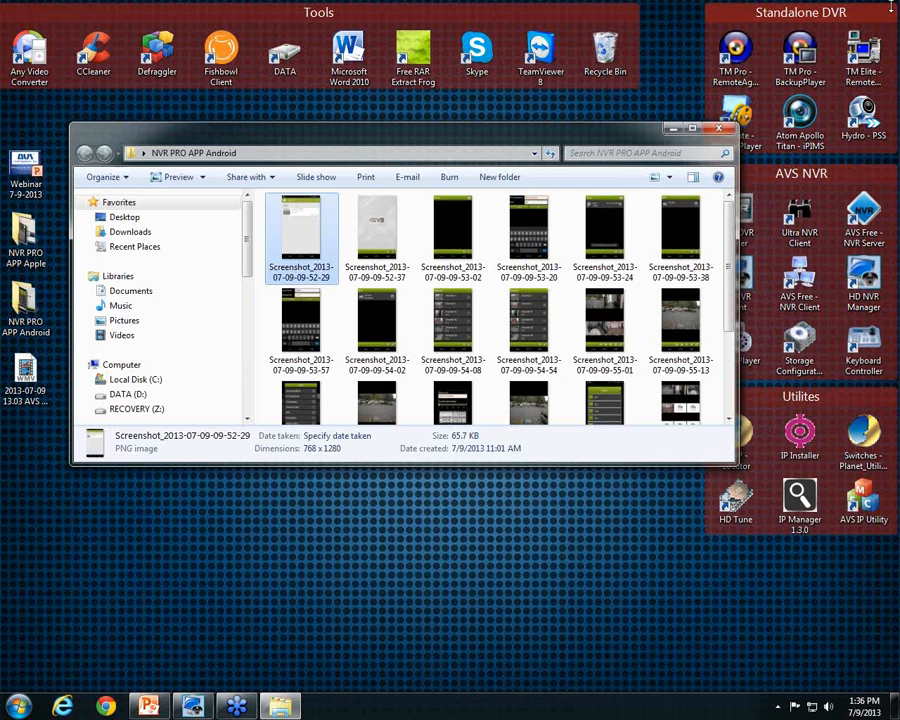
{"action": "left_click", "coordinate": [719, 132]}
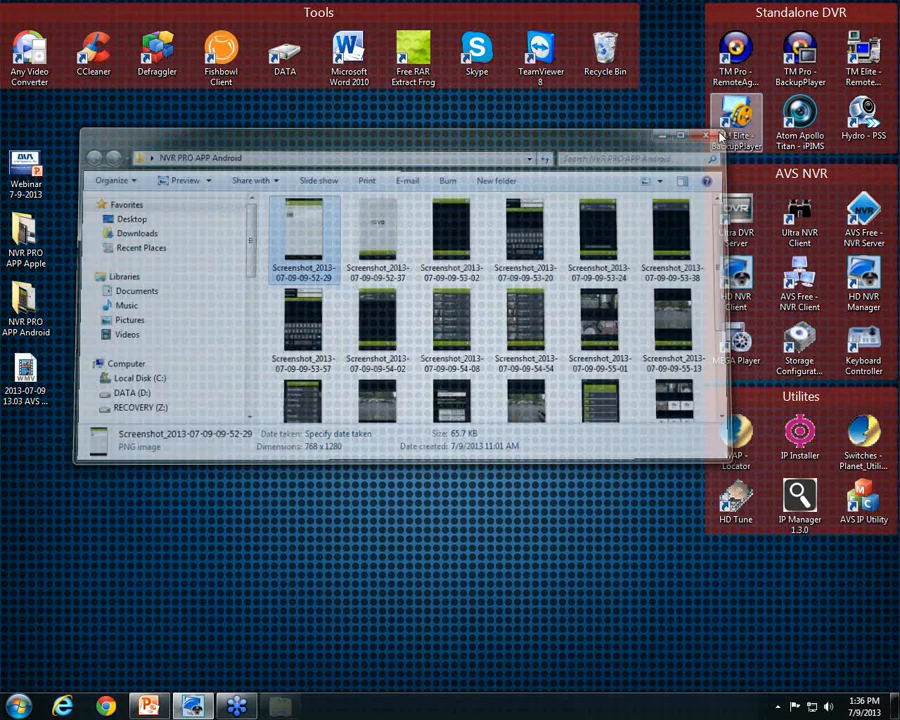
{"action": "double_click", "coordinate": [26, 245]}
{"action": "double_click", "coordinate": [310, 233]}
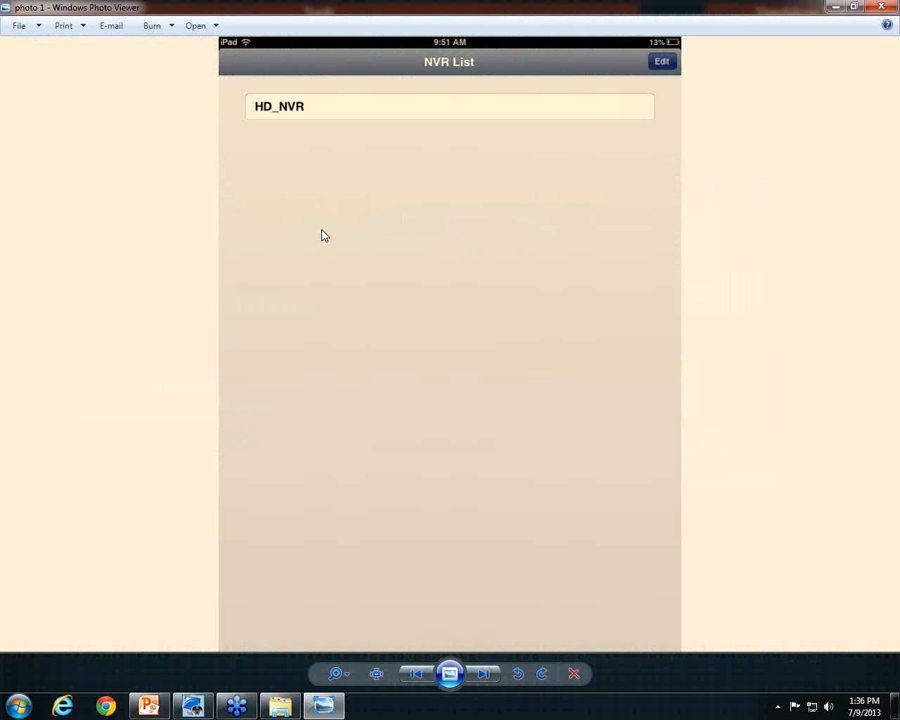
Page through the iPad login and IP/port settings screenshots to the channel list
{"action": "key", "text": "Right"}
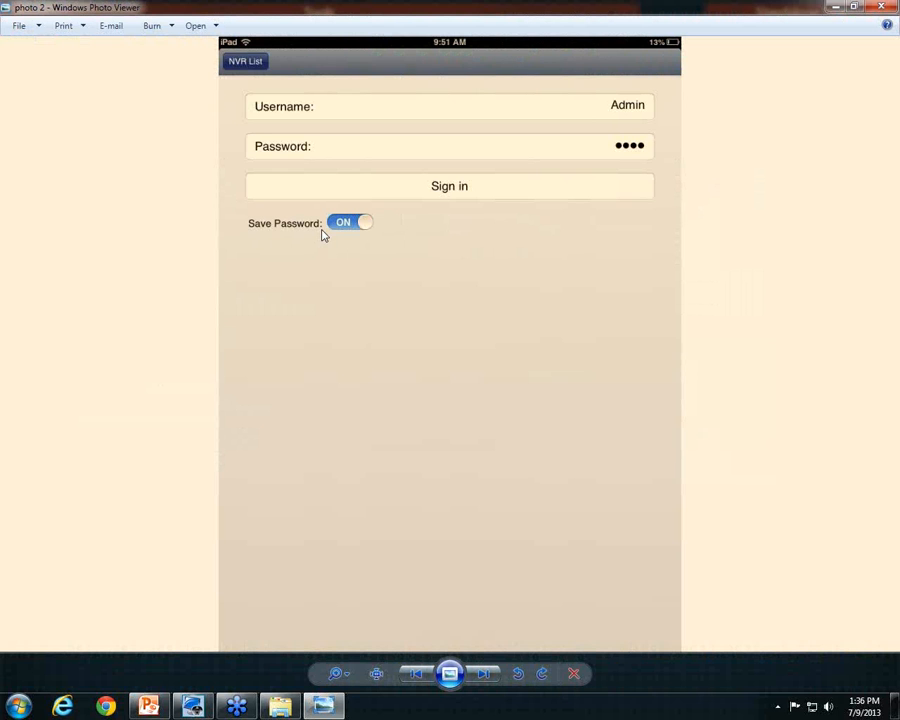
{"action": "key", "text": "Left"}
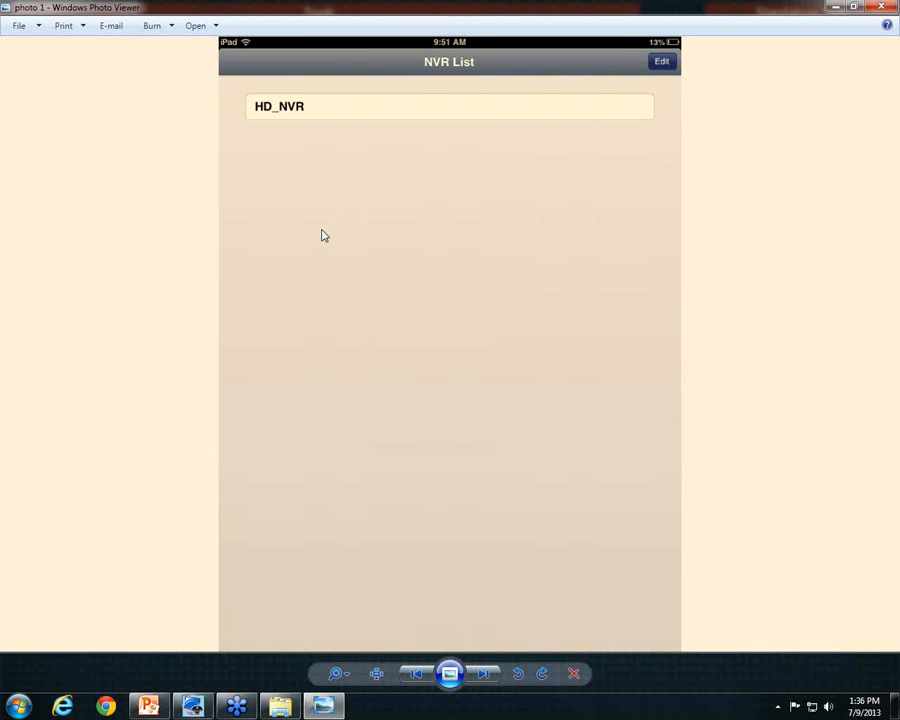
{"action": "key", "text": "Right"}
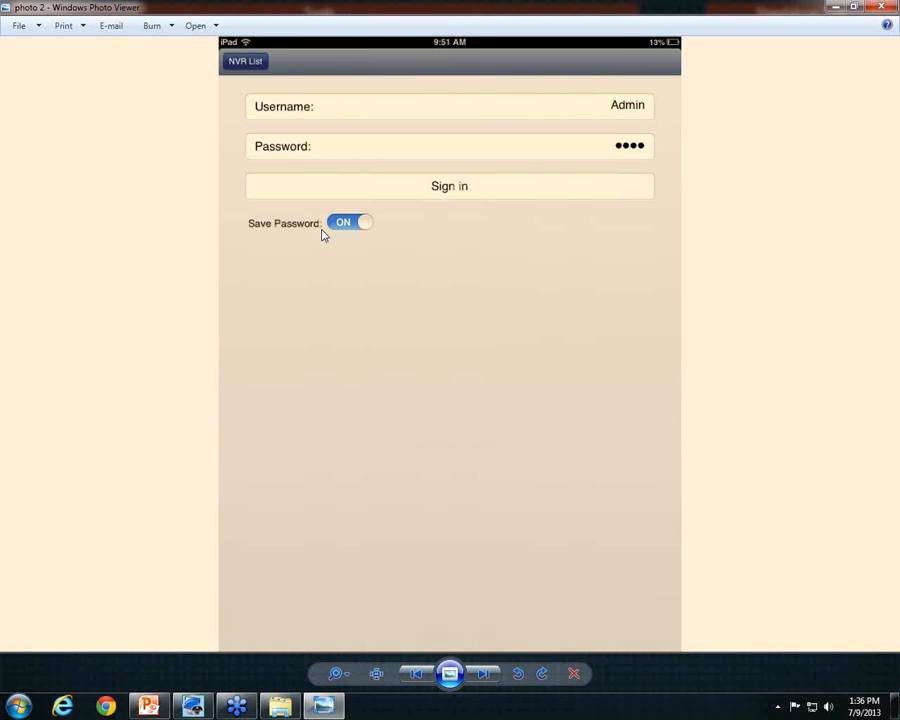
{"action": "key", "text": "Right"}
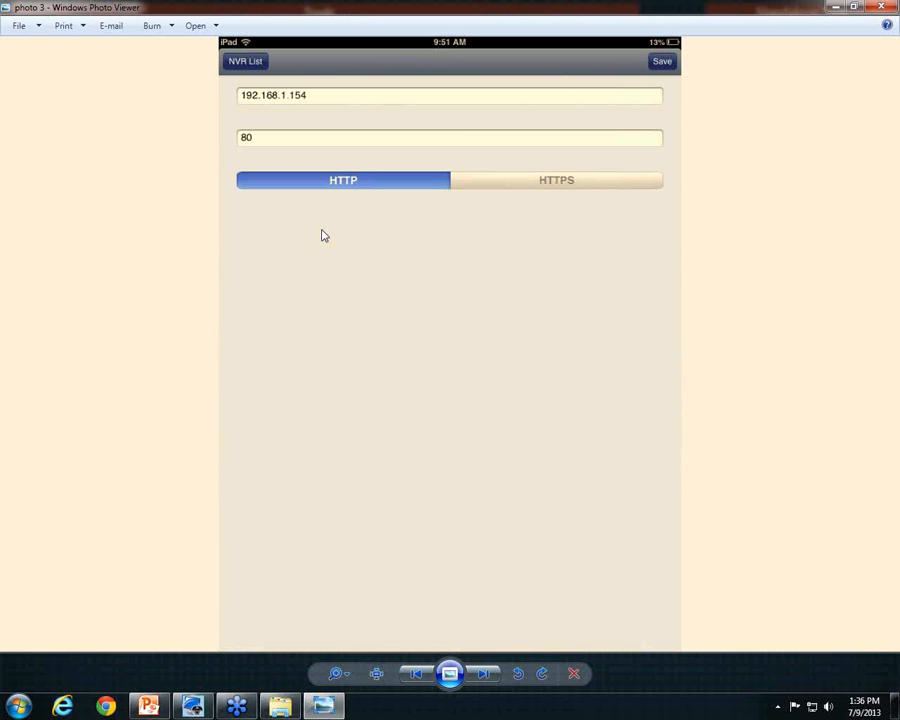
{"action": "key", "text": "Right"}
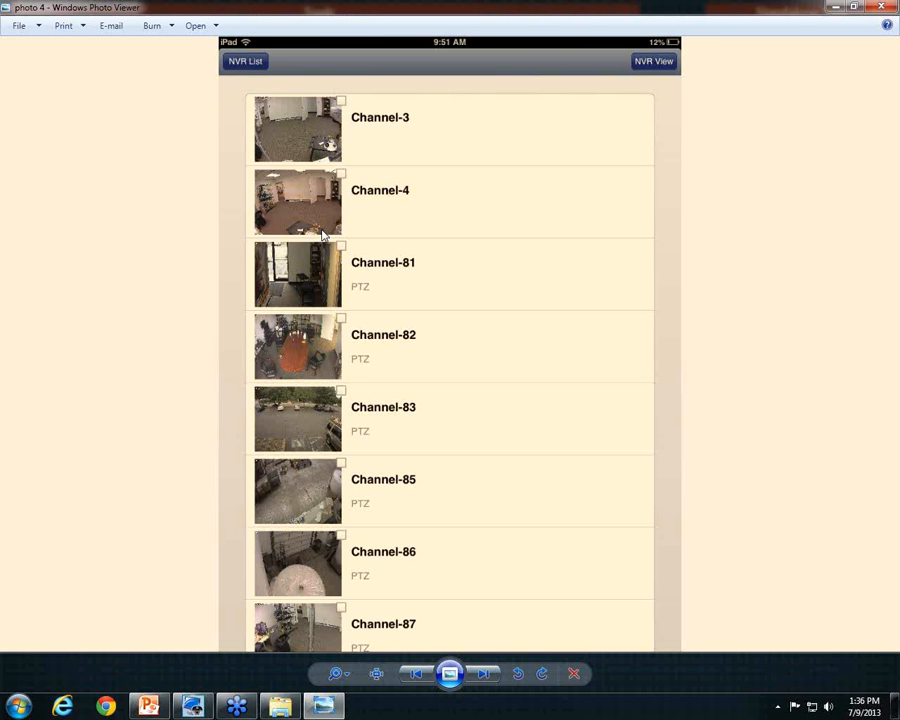
Move from the channel warning and Channel-85 selection to the camera grid with layout choices
{"action": "key", "text": "Right"}
{"action": "key", "text": "Right"}
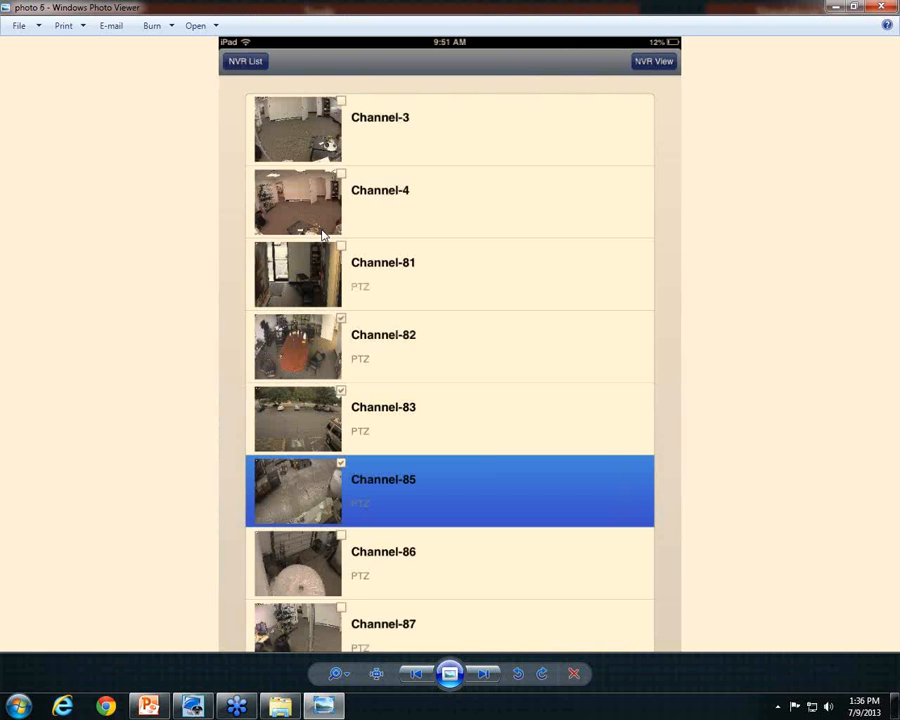
{"action": "key", "text": "Left"}
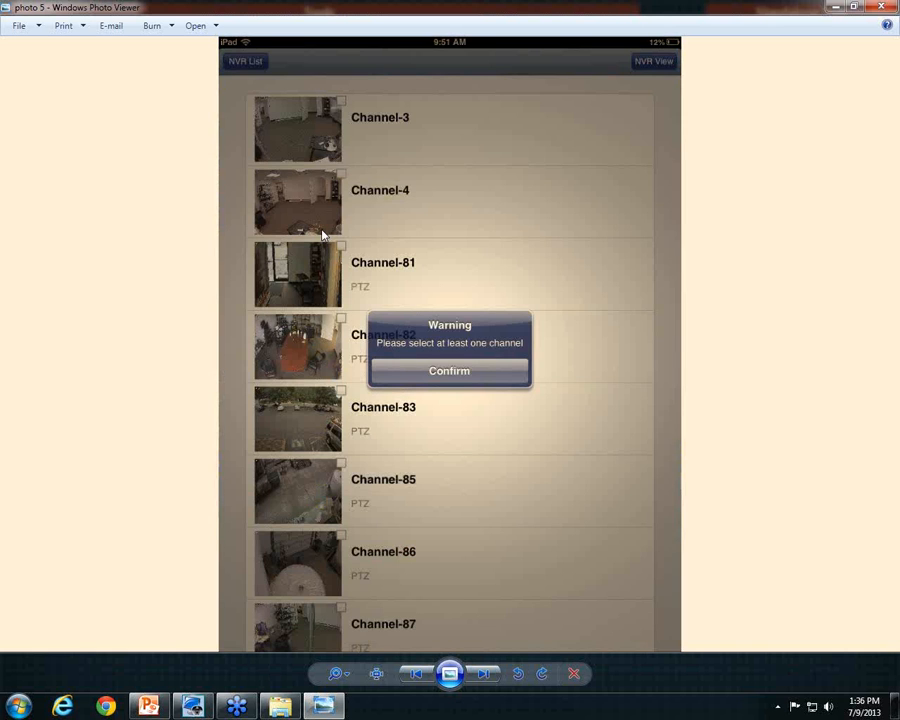
{"action": "key", "text": "Right"}
{"action": "key", "text": "Right"}
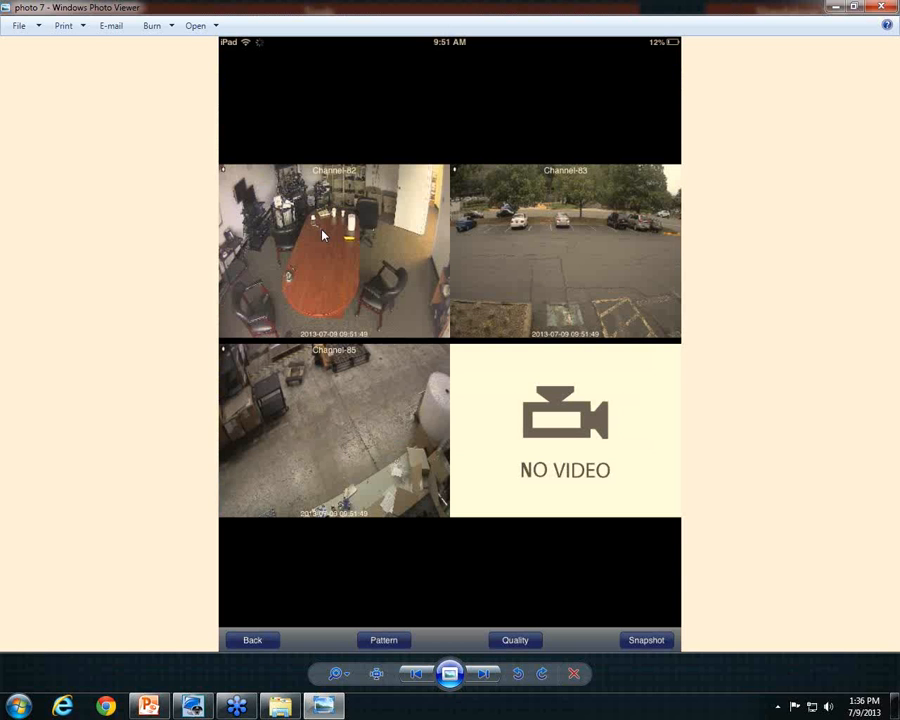
{"action": "key", "text": "Right"}
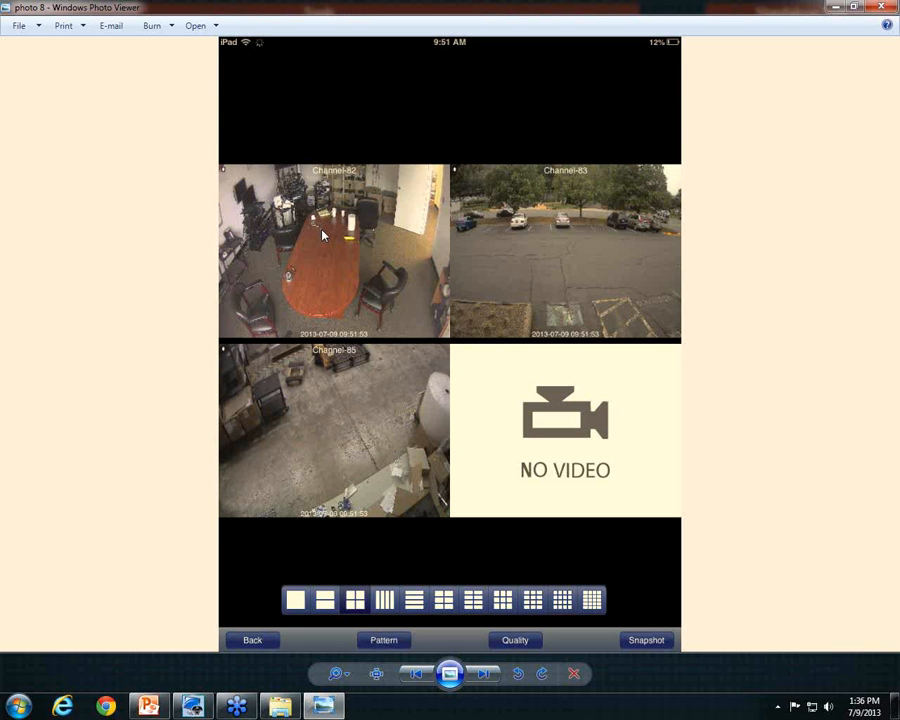
{"action": "key", "text": "Left"}
{"action": "key", "text": "Right"}
{"action": "key", "text": "Right"}
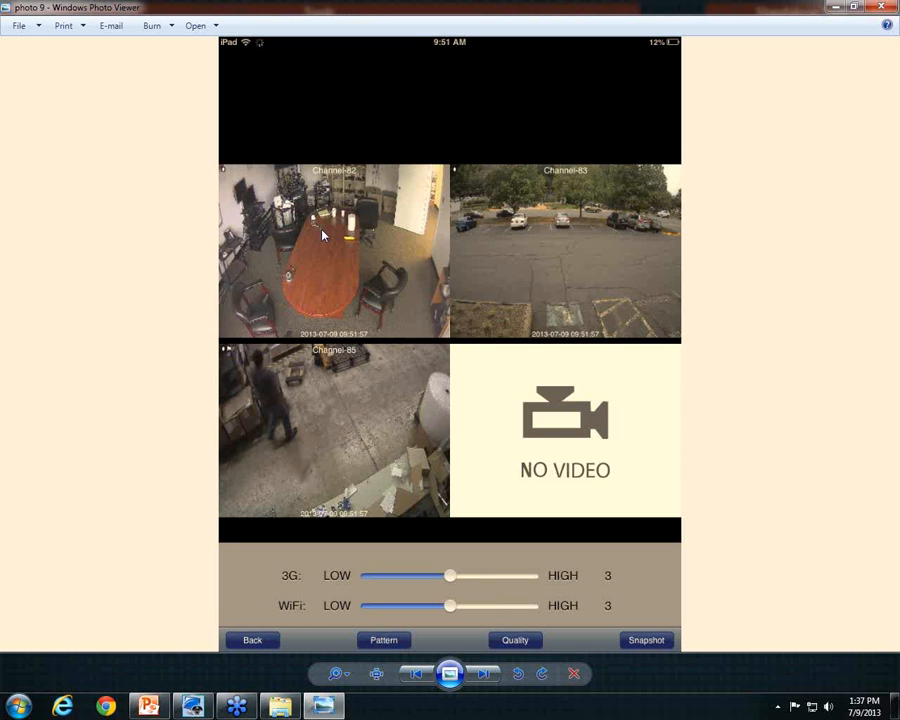
Show the single Channel-85 view, then advance to the landscape four-camera grid
{"action": "key", "text": "Right"}
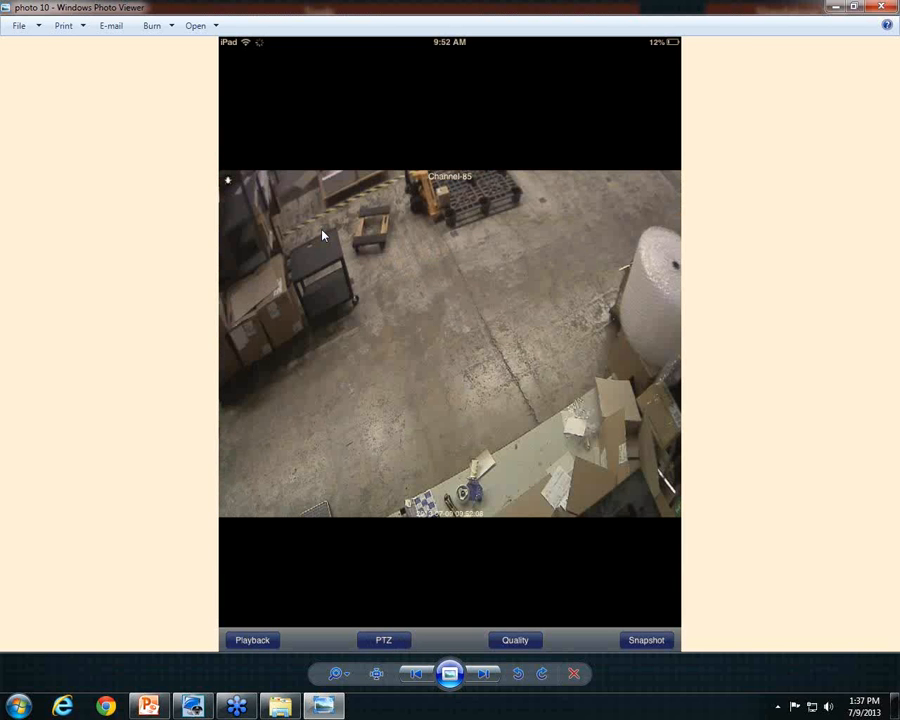
{"action": "key", "text": "Left"}
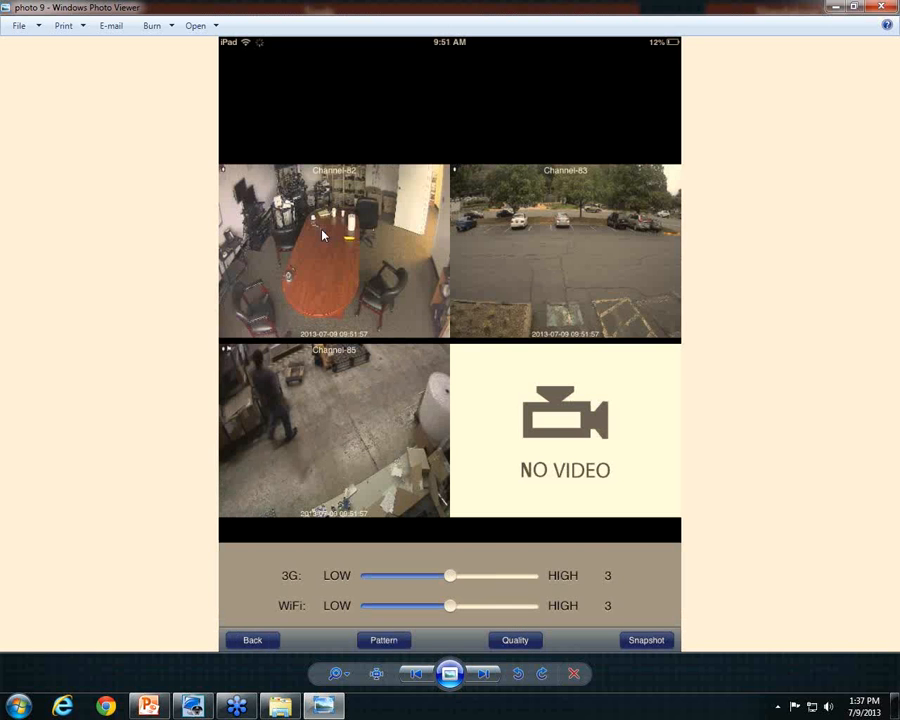
{"action": "key", "text": "Right"}
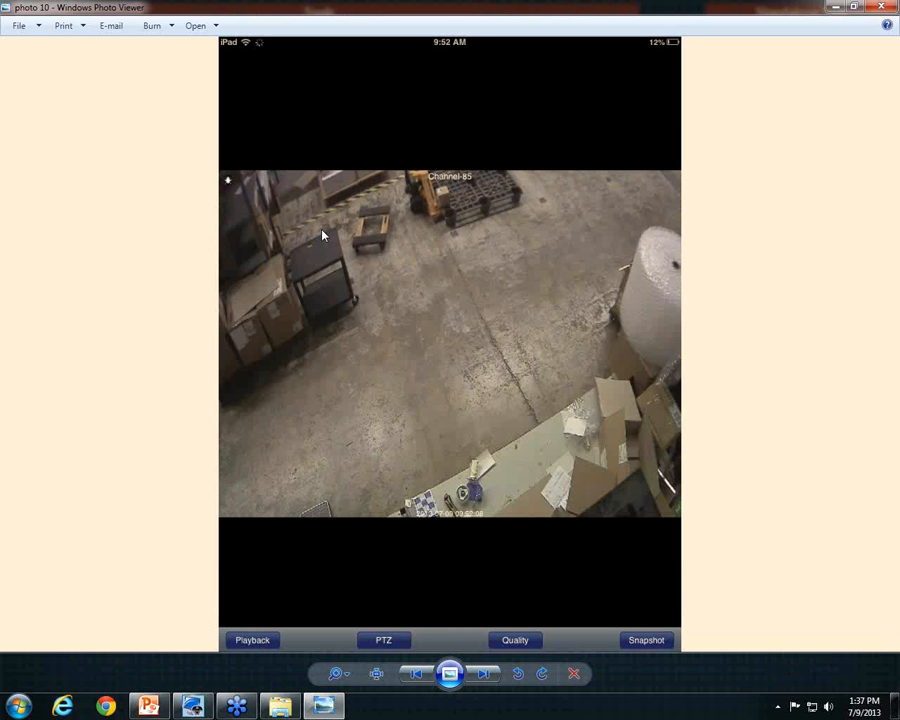
{"action": "key", "text": "Right"}
{"action": "key", "text": "Left"}
{"action": "key", "text": "Right"}
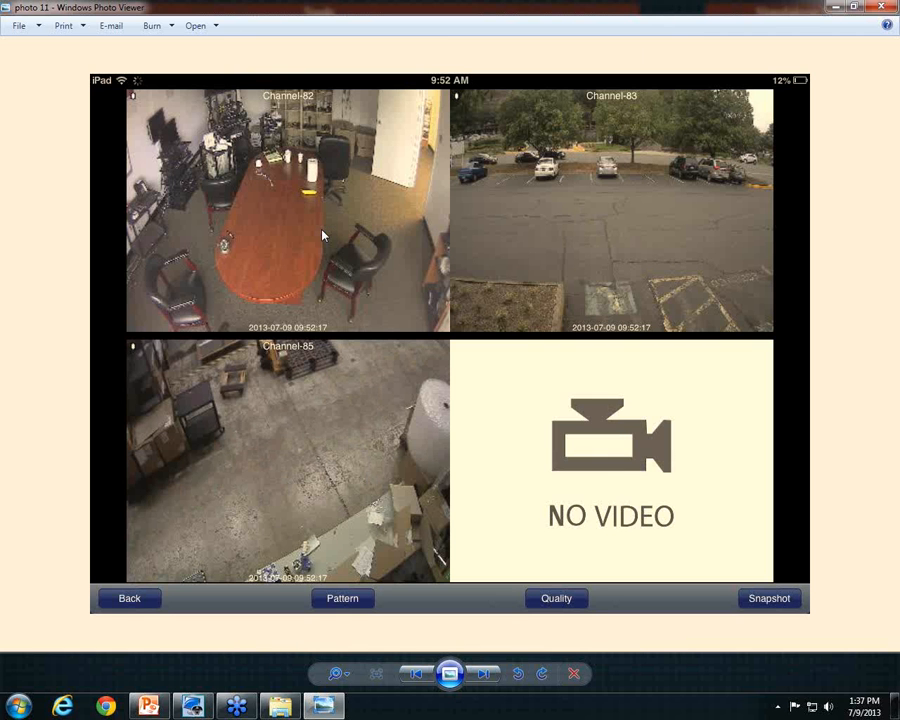
Go from the full Channel-83 view through the PTZ controls and presets to the playback picker
{"action": "key", "text": "Right"}
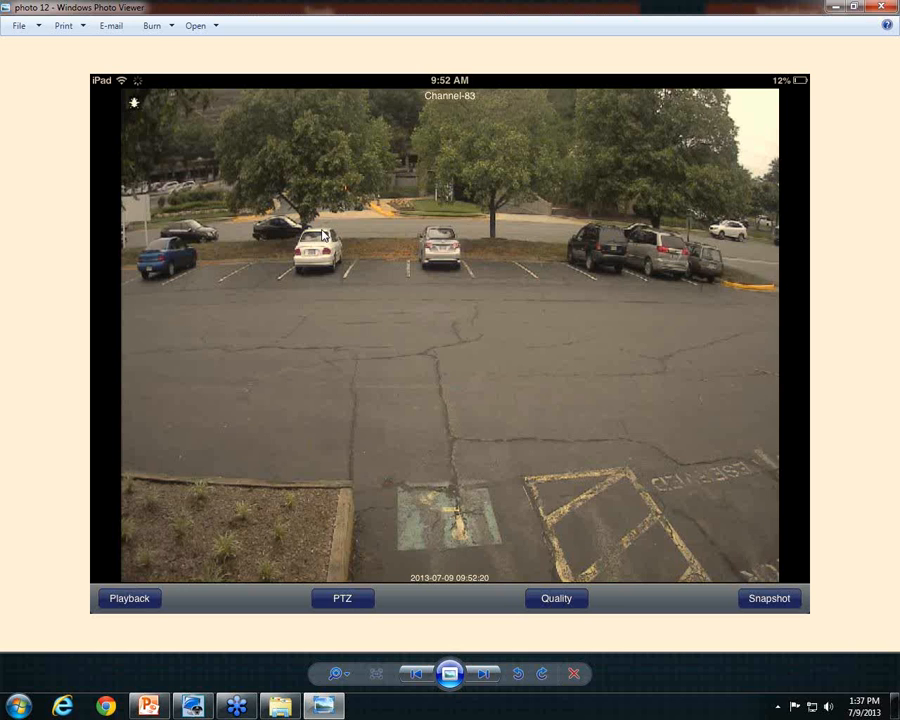
{"action": "key", "text": "Left"}
{"action": "key", "text": "Right"}
{"action": "key", "text": "Right"}
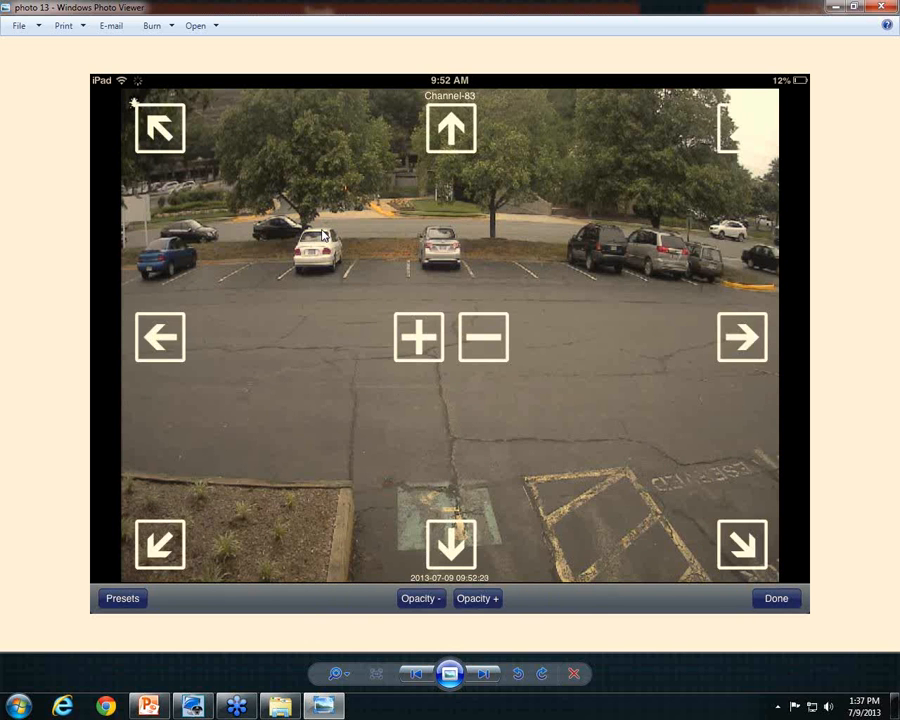
{"action": "key", "text": "Left"}
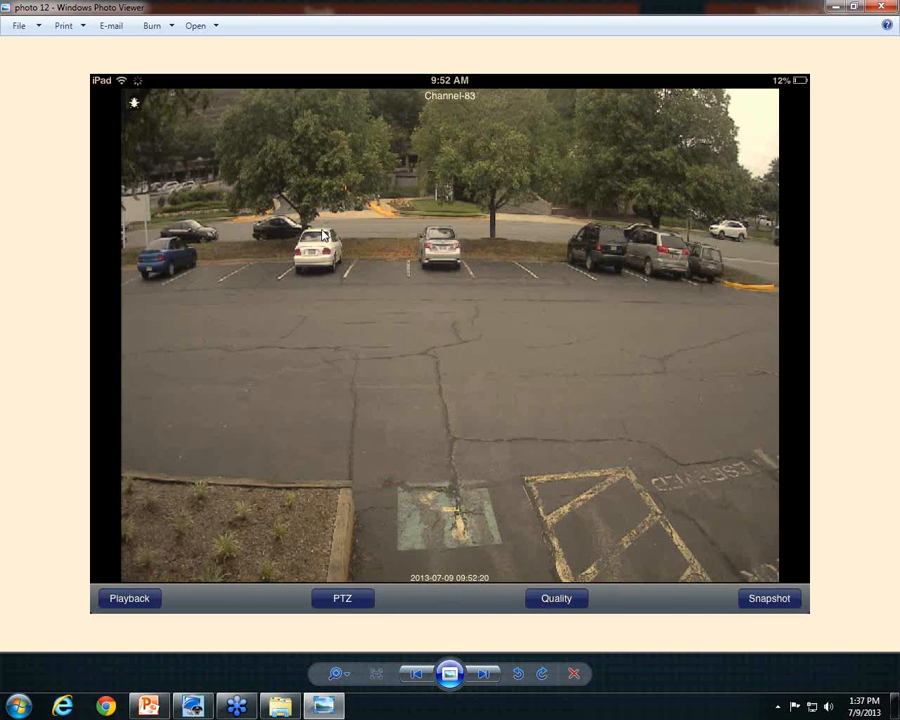
{"action": "key", "text": "Right"}
{"action": "key", "text": "Right"}
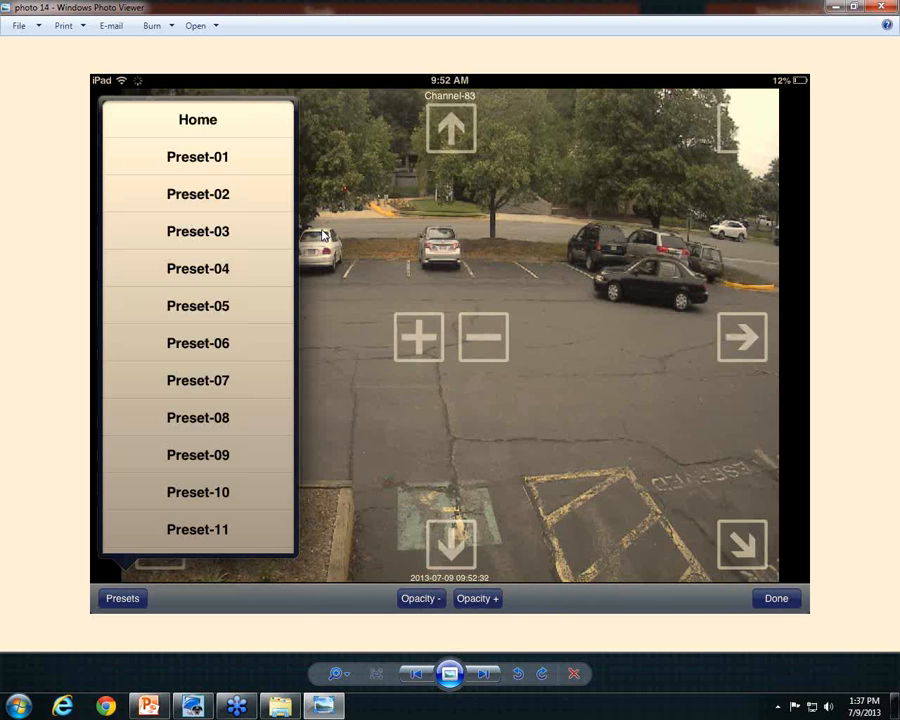
{"action": "key", "text": "Right"}
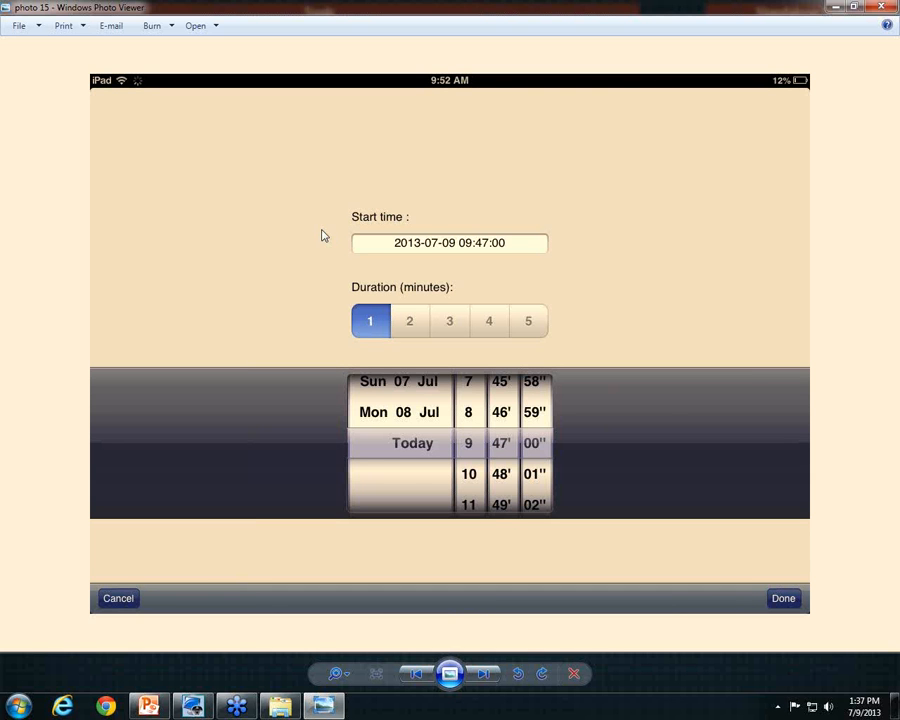
View the two Channel-83 playback screenshots, wrapping around to photo 1
{"action": "key", "text": "Right"}
{"action": "key", "text": "Right"}
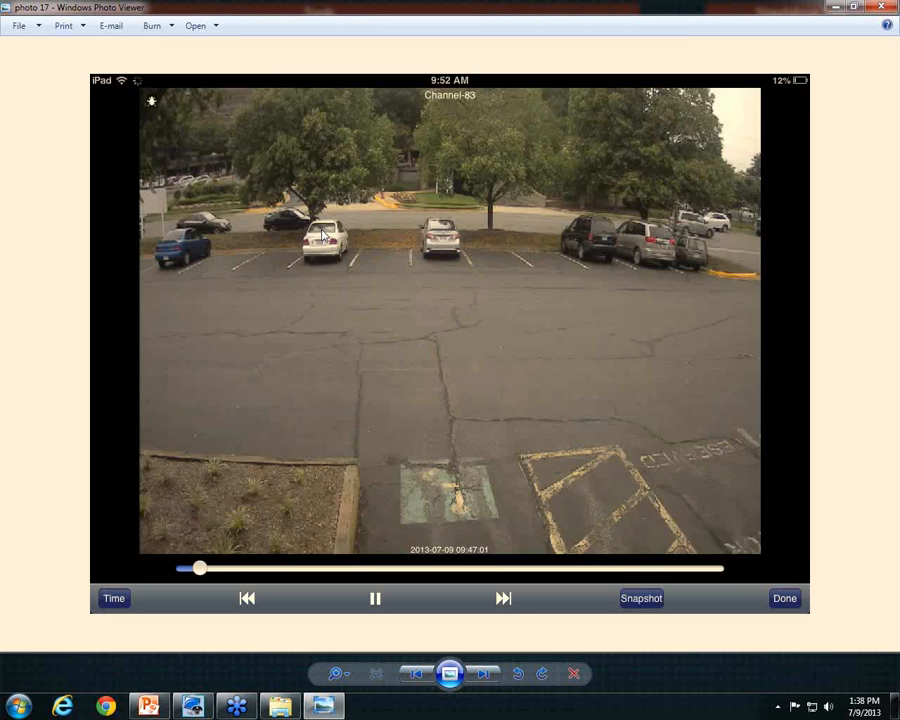
{"action": "key", "text": "Right"}
{"action": "key", "text": "Right"}
{"action": "key", "text": "Right"}
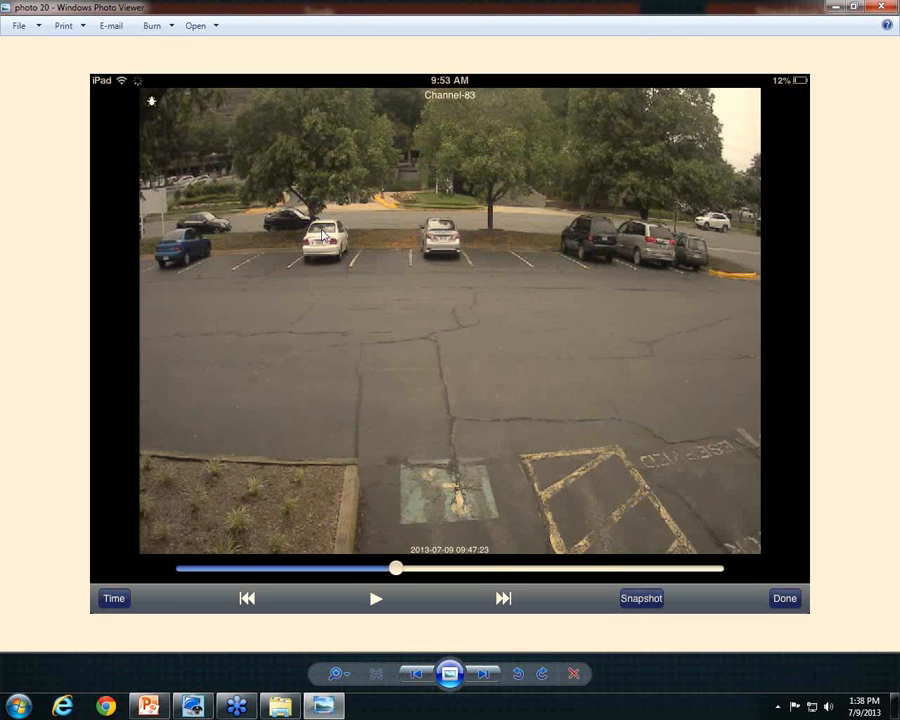
{"action": "key", "text": "Right"}
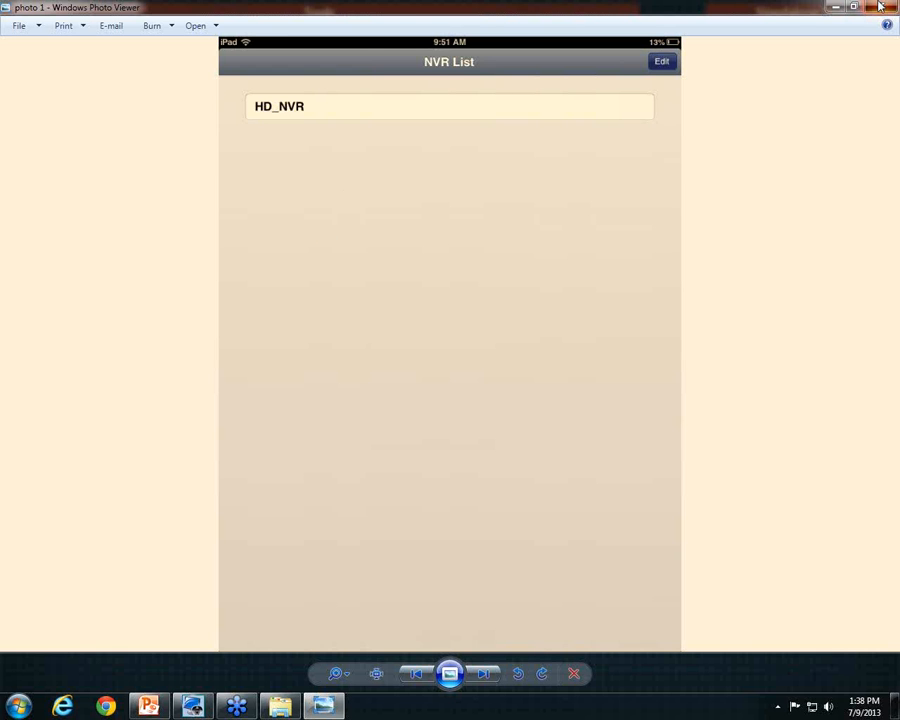
Close Photo Viewer and restore the Webinar 7-9-2013 PowerPoint deck on its Agenda slide
{"action": "key", "text": "Escape"}
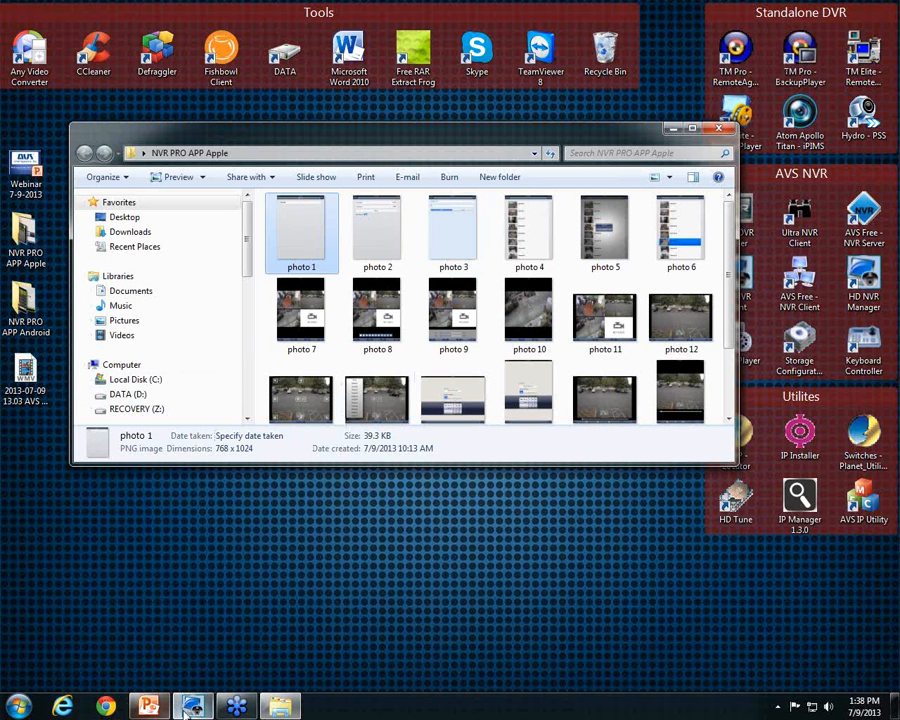
{"action": "mouse_move", "coordinate": [212, 714]}
{"action": "mouse_move", "coordinate": [165, 710]}
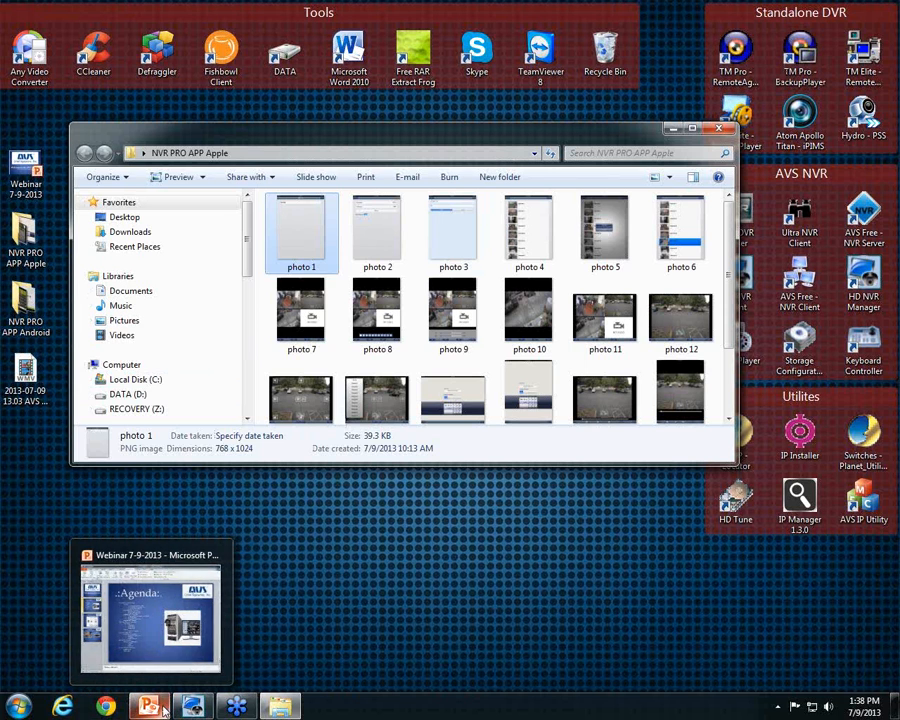
{"action": "left_click", "coordinate": [165, 710]}
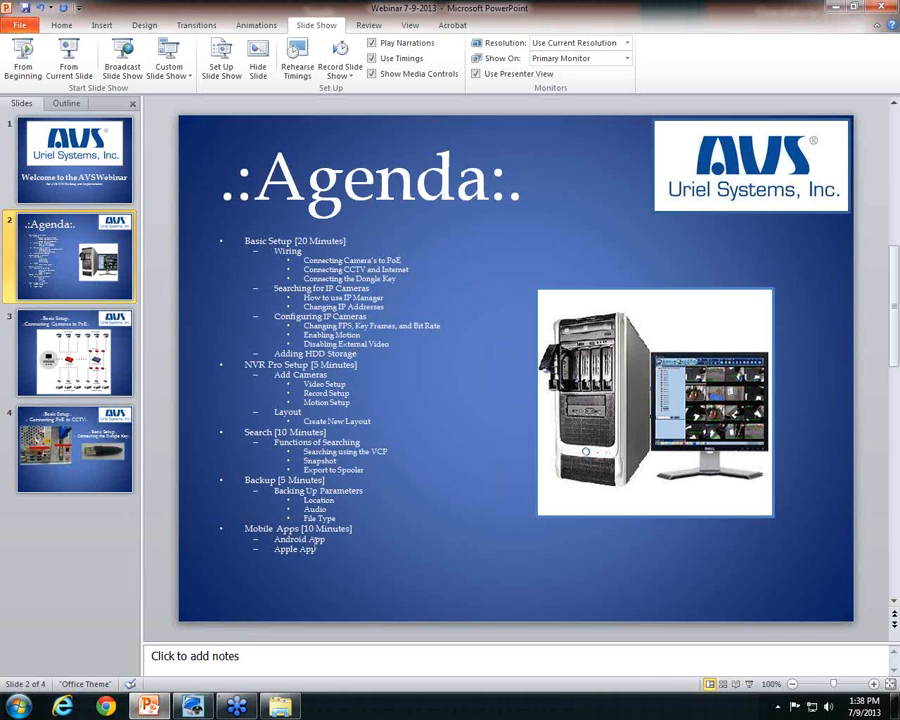